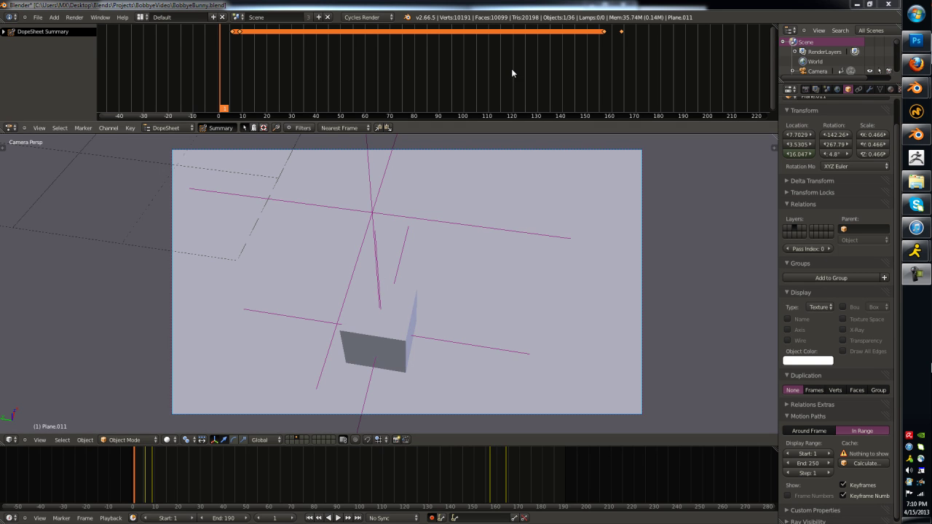
- Play the BobbyeBunny camera animation of the cube moving past the legs with Alt+A
scroll(565, 212, up, 1)
scroll(565, 211, down, 1)
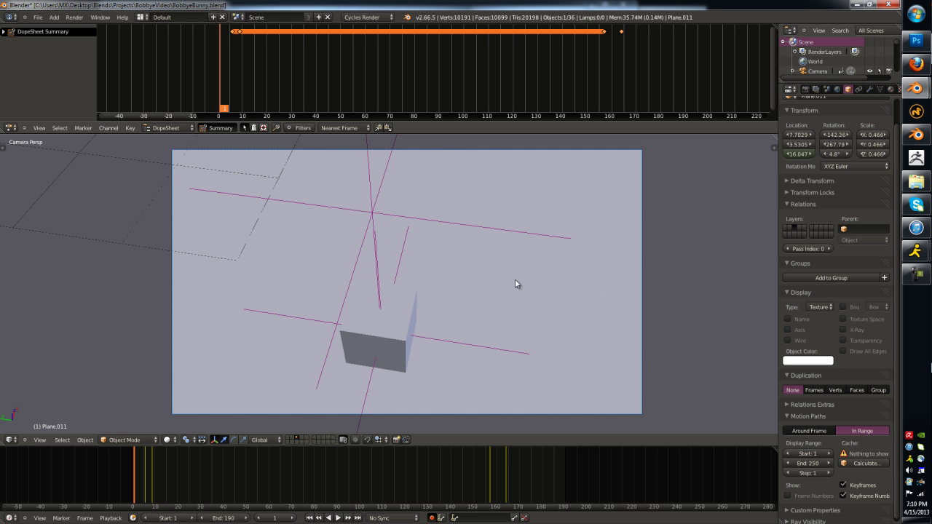
key(alt+a)
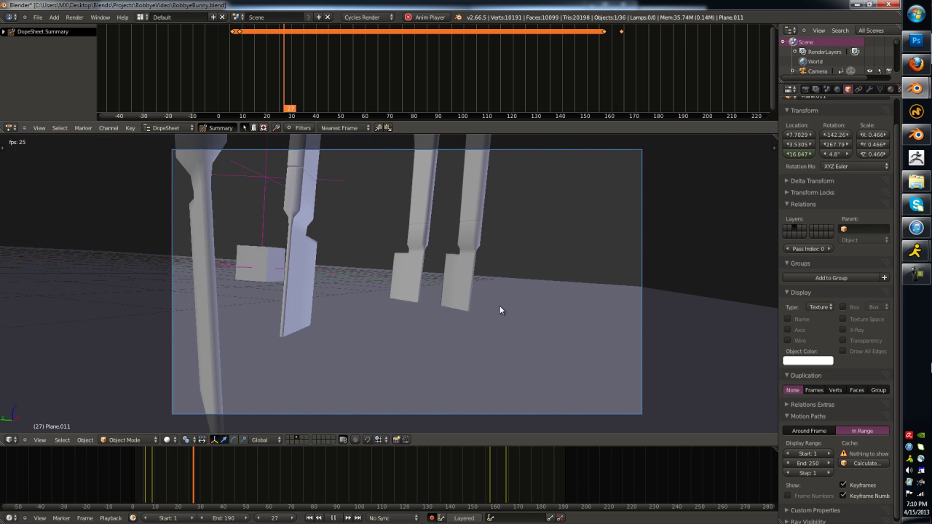
- Set the render output path to /tmp\KnifeFall\ and the file format to JPEG
key(Escape)
click(805, 89)
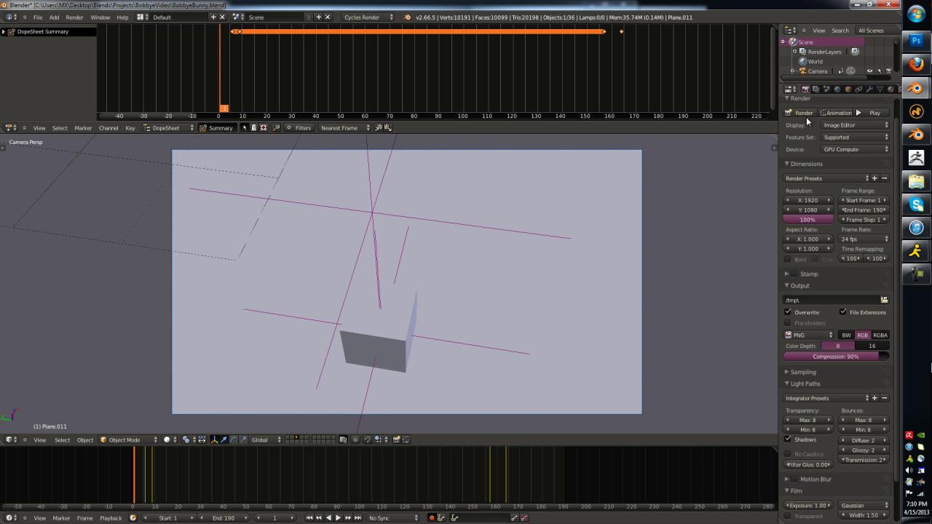
click(814, 299)
text(KnifeFall)
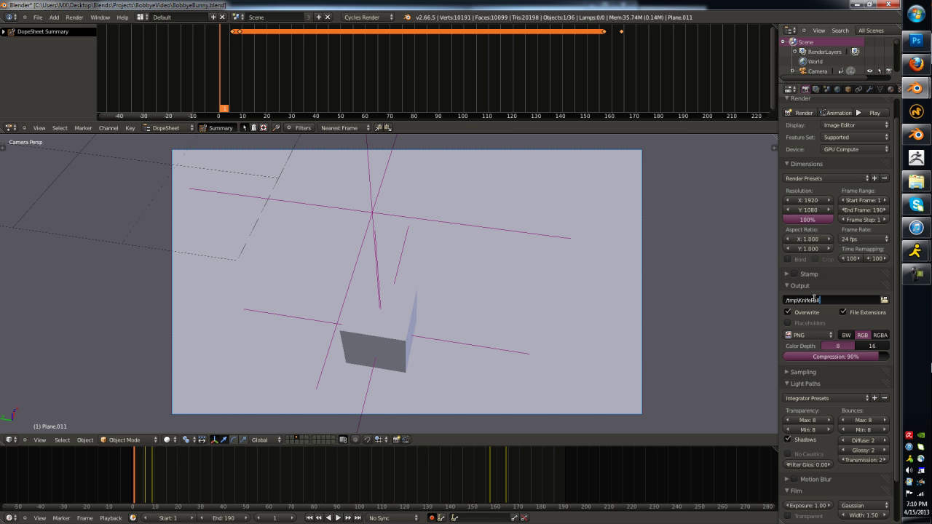
key(Return)
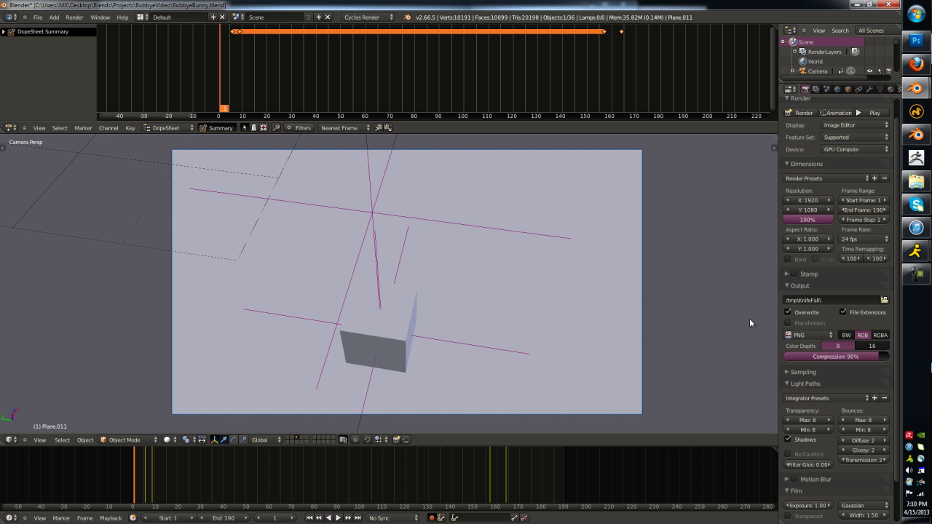
click(799, 336)
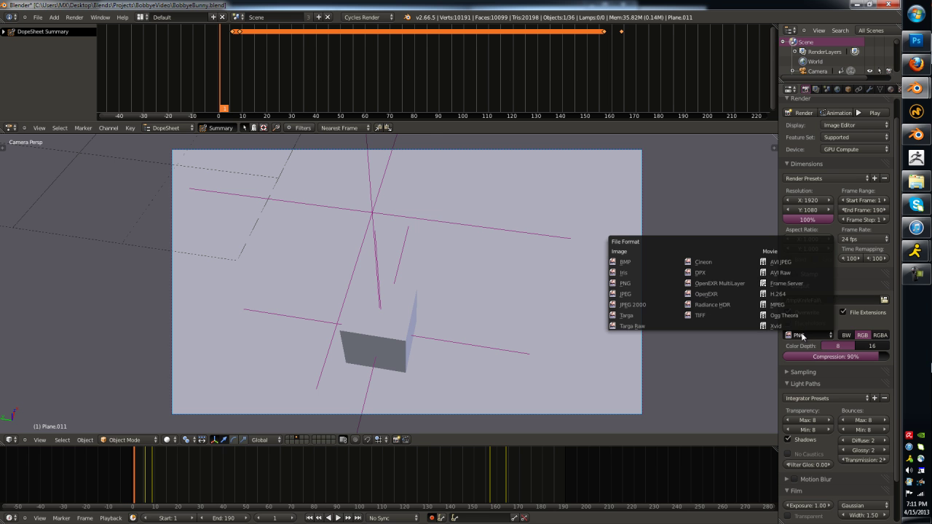
click(645, 292)
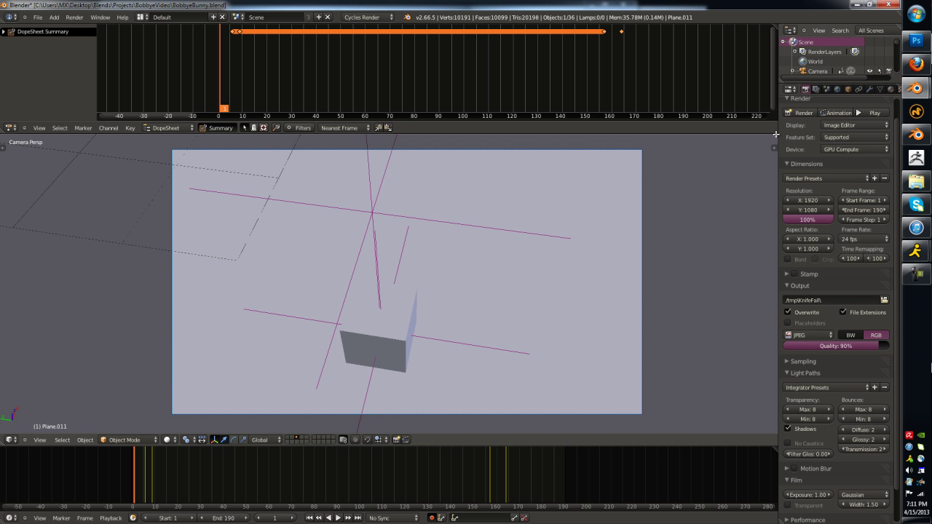
- Merge away the Dope Sheet and Timeline, zoom the camera view, and request a screencast with Alt+F3
drag(776, 134, 773, 72)
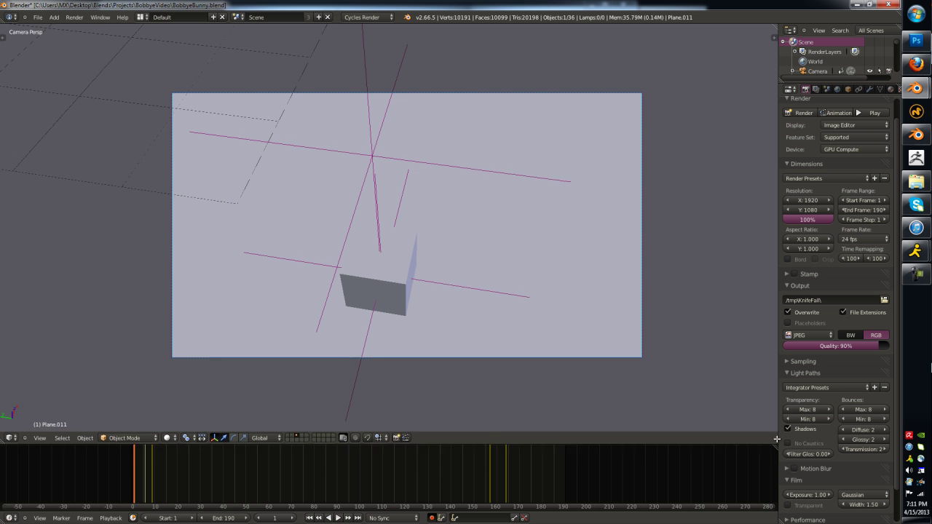
drag(776, 439, 687, 431)
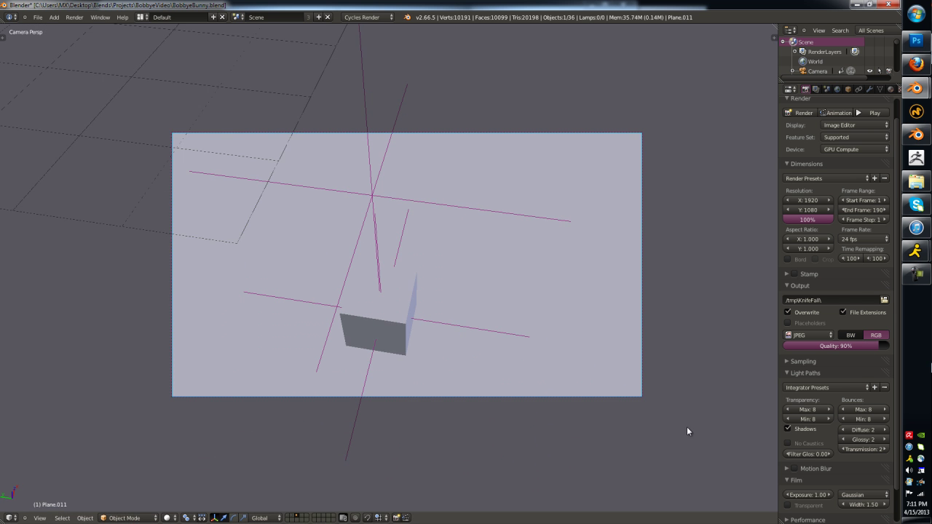
scroll(525, 283, up, 3)
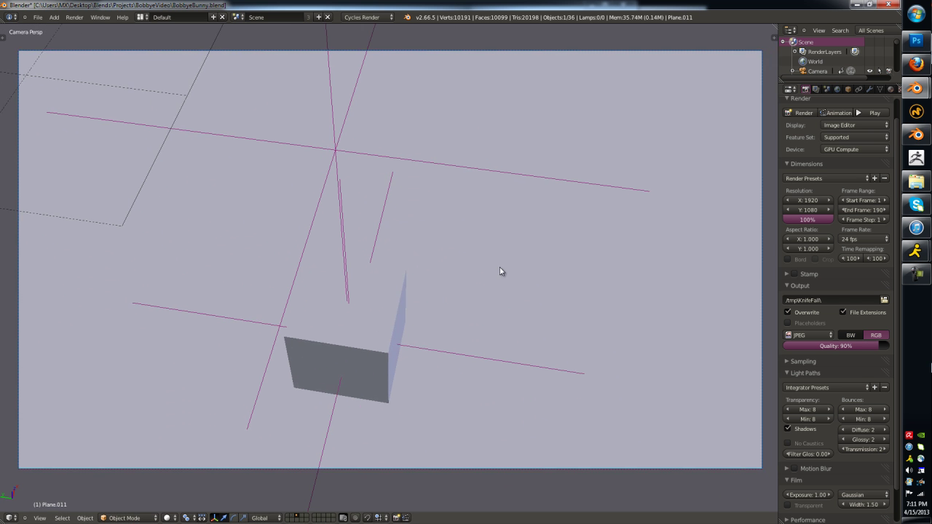
shift+middle_drag(503, 271, 504, 273)
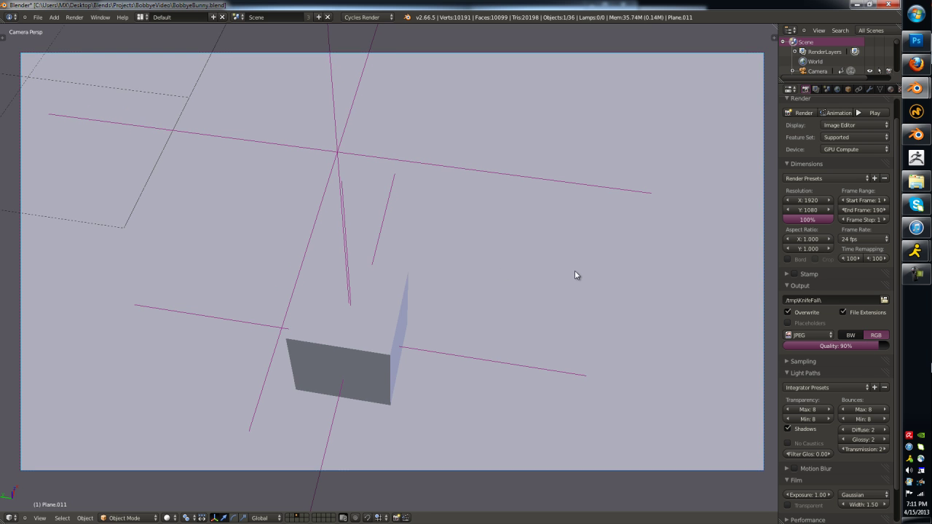
shift+middle_drag(574, 275, 572, 275)
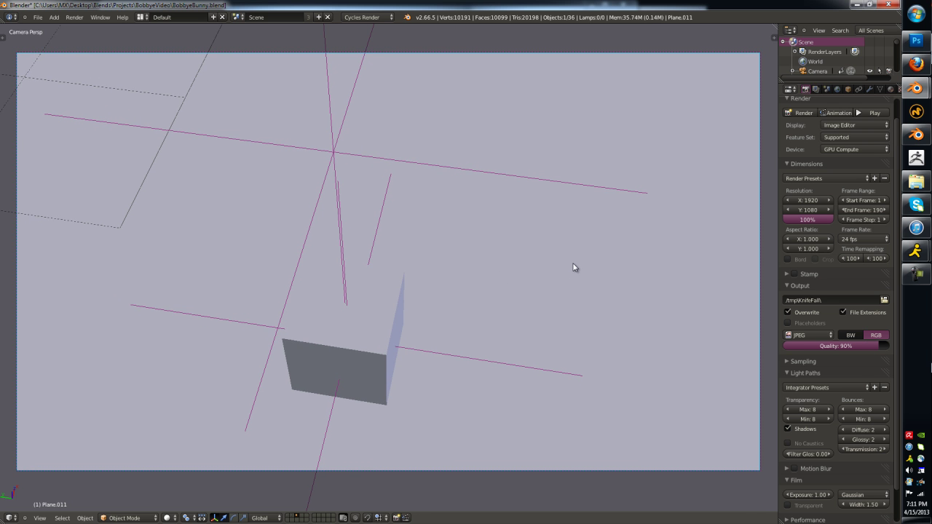
key(alt+F3)
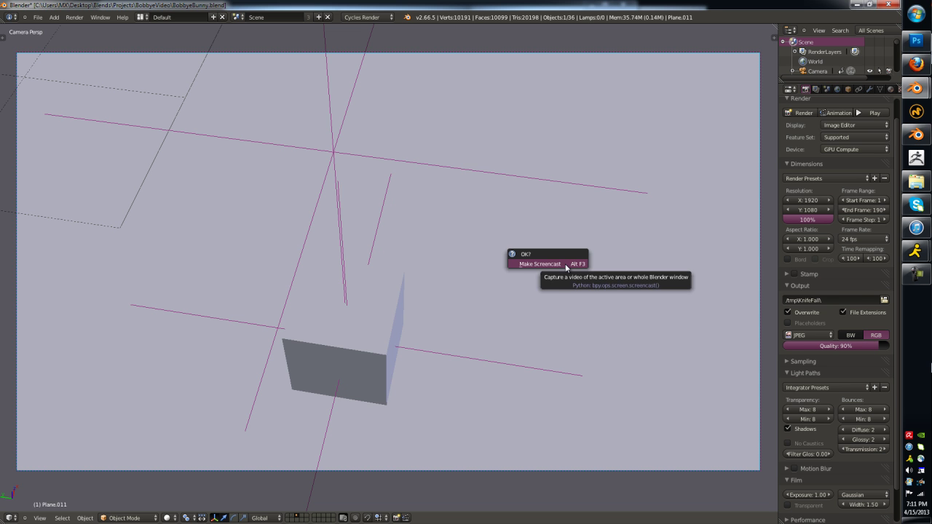
- Confirm Make Screencast, play the knife-fall animation through once, then stop it
click(566, 265)
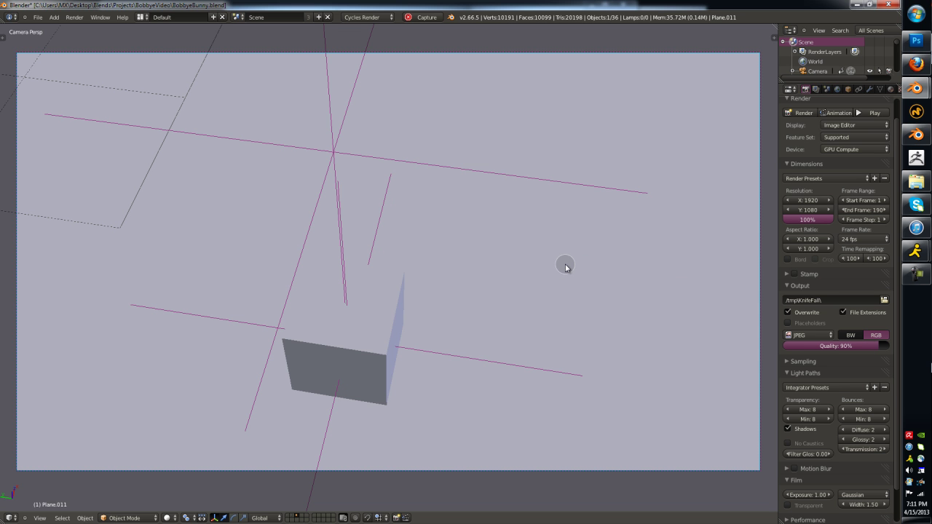
key(alt+a)
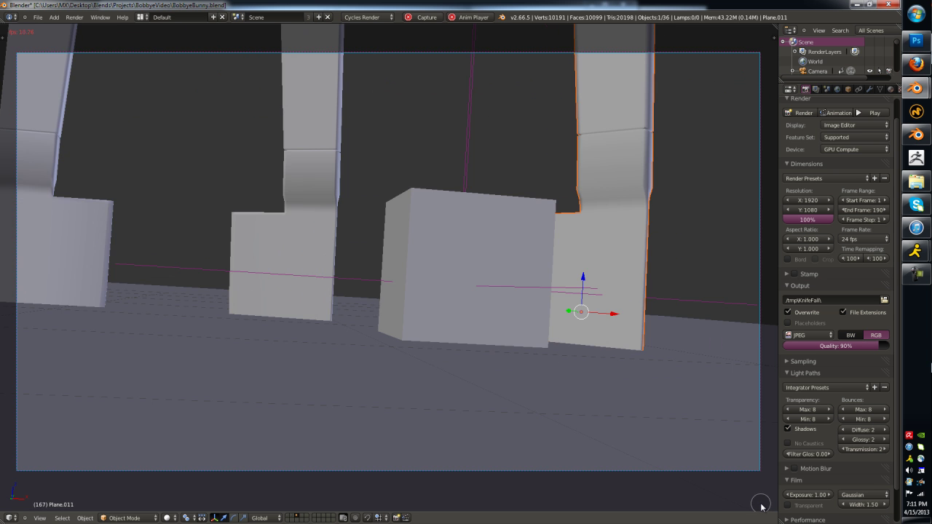
key(Escape)
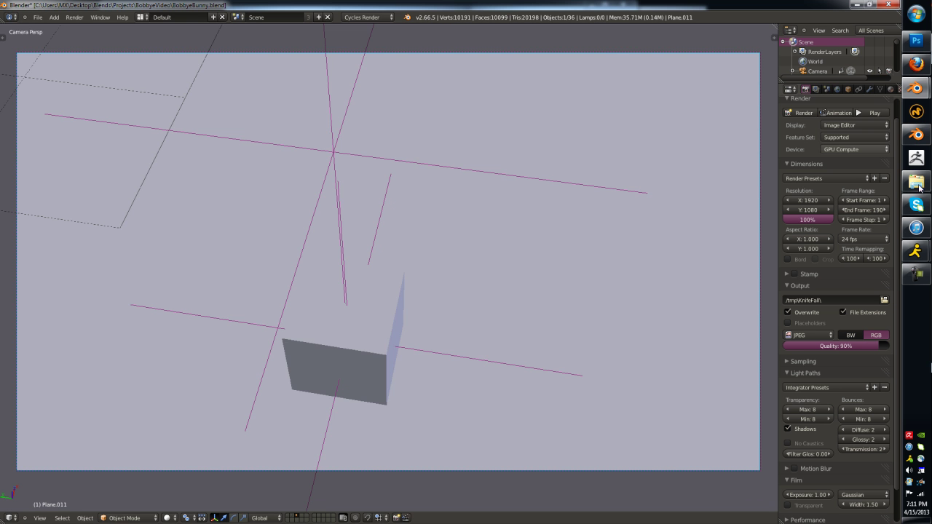
- Browse to tmp\KnifeFall in Windows Explorer to see frames 0001 to 0077
click(916, 182)
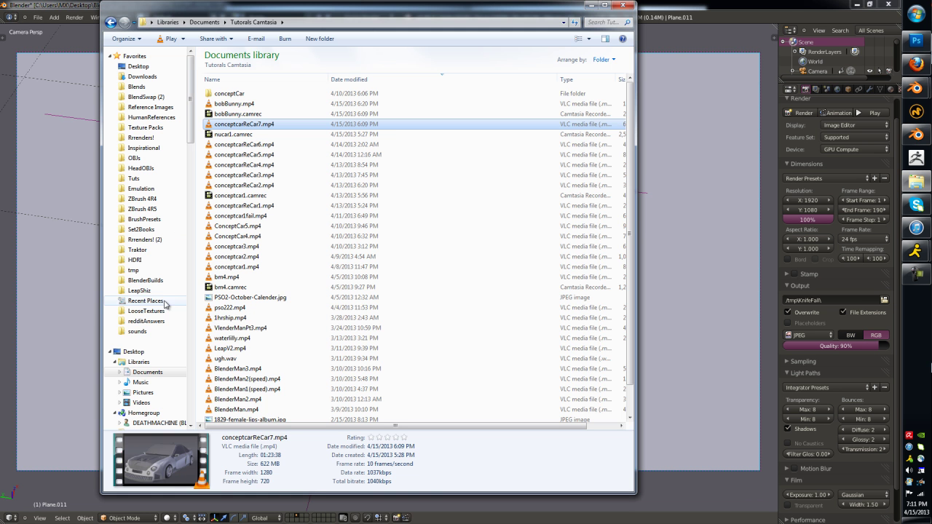
click(134, 270)
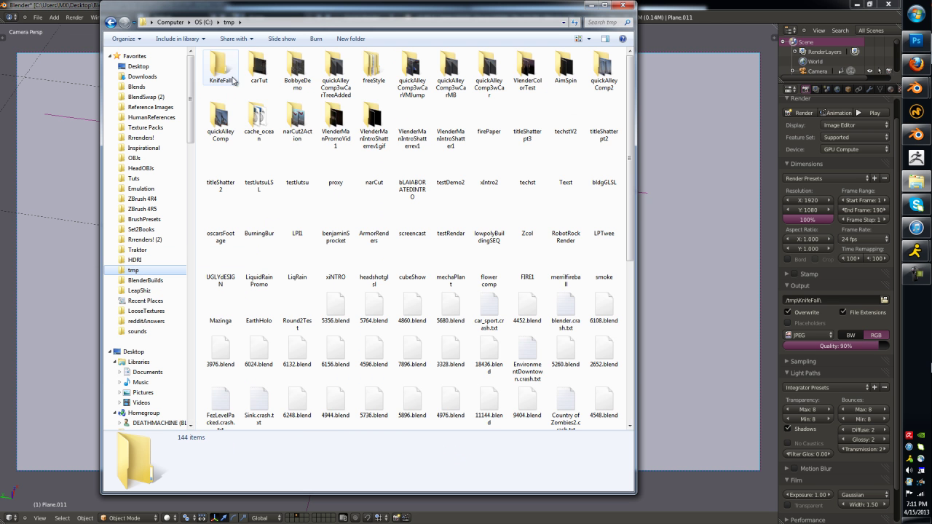
double_click(223, 85)
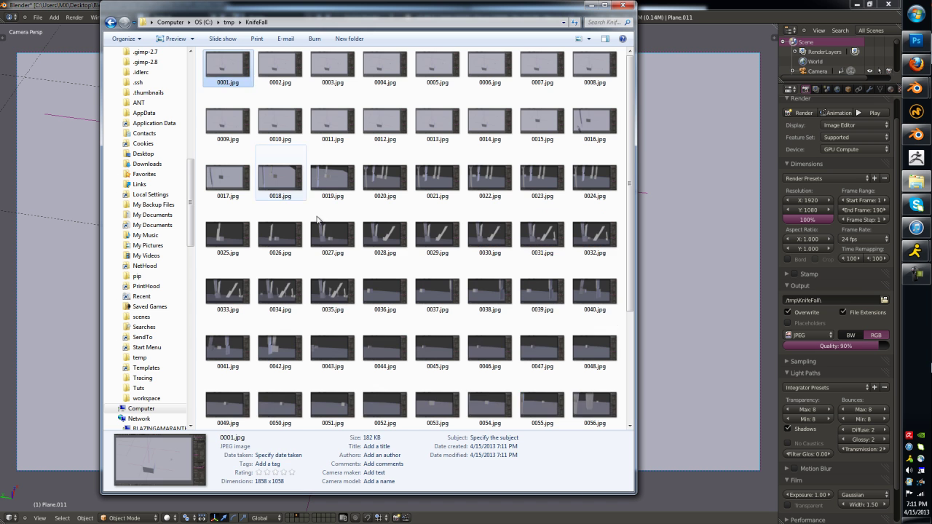
drag(223, 85, 379, 262)
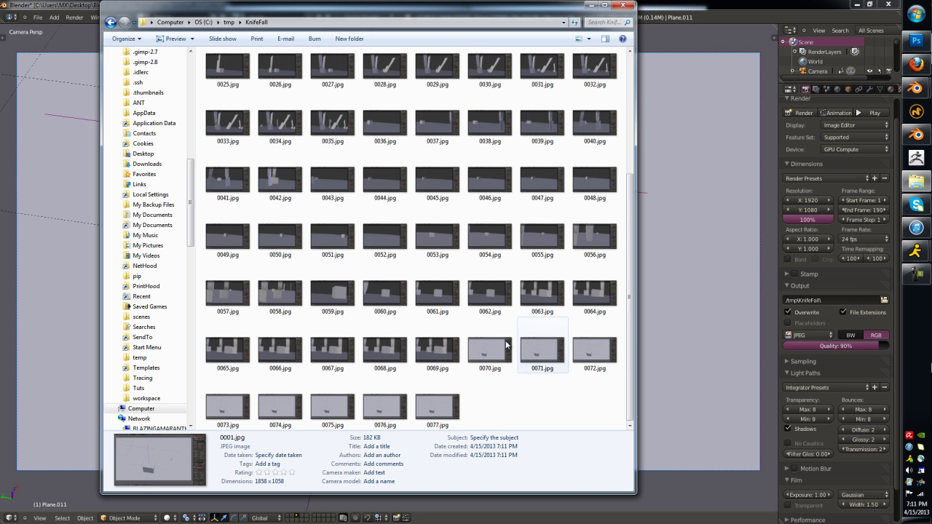
- Bring Photoshop to the front and look at its File menu
click(916, 40)
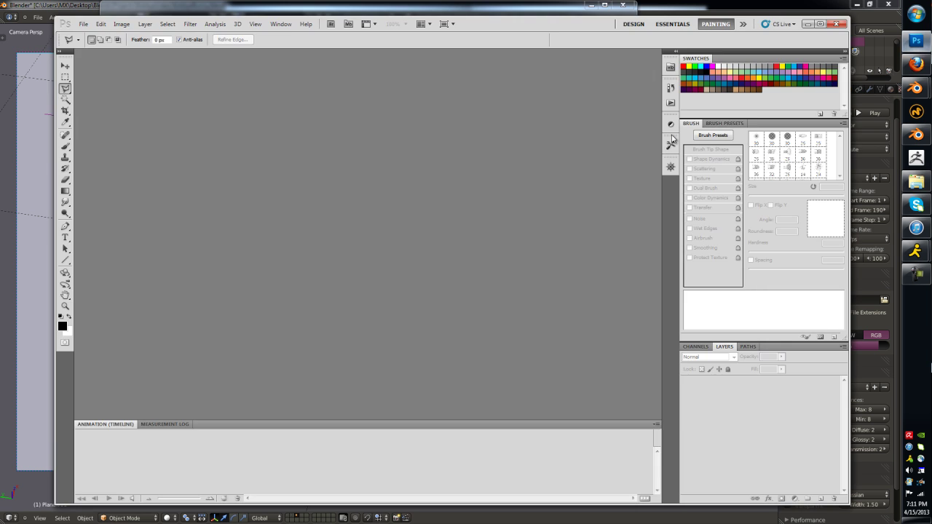
click(84, 24)
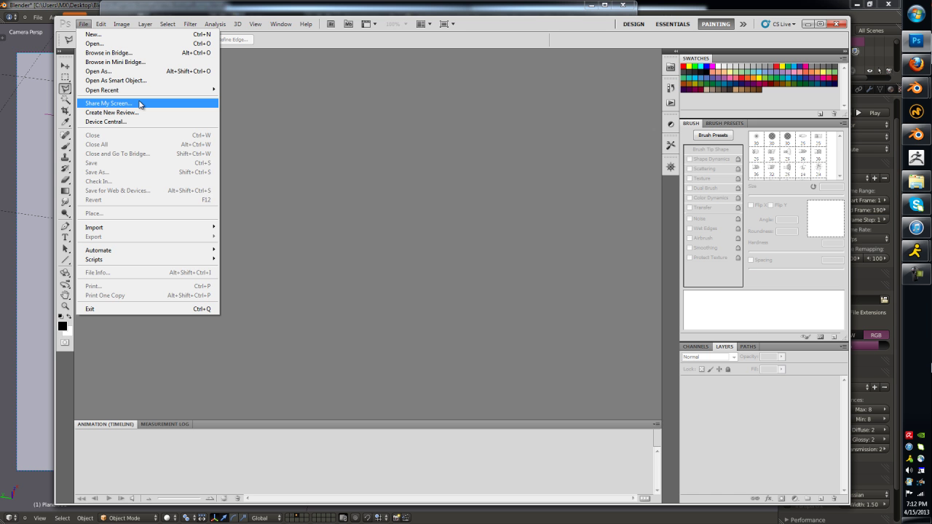
- Return to Blender and switch the screen layout to Video Editing
key(alt+Tab)
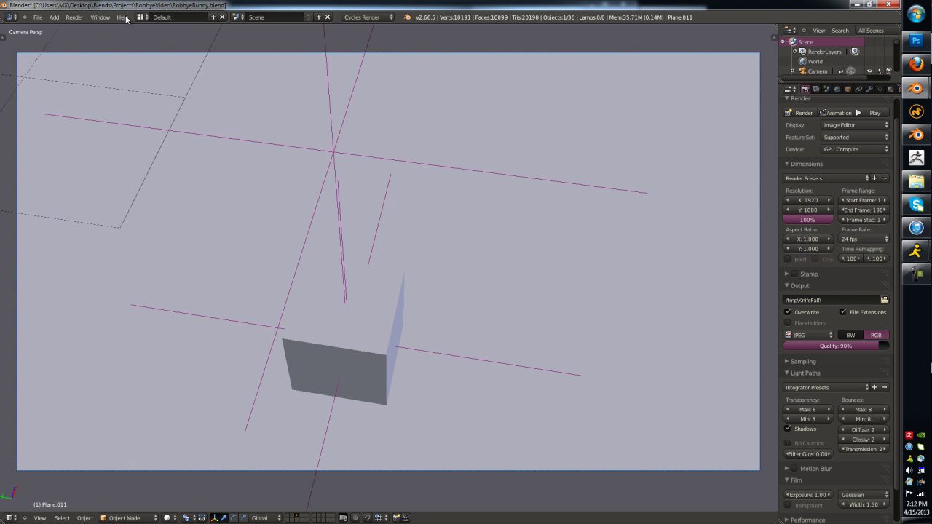
click(142, 17)
click(156, 122)
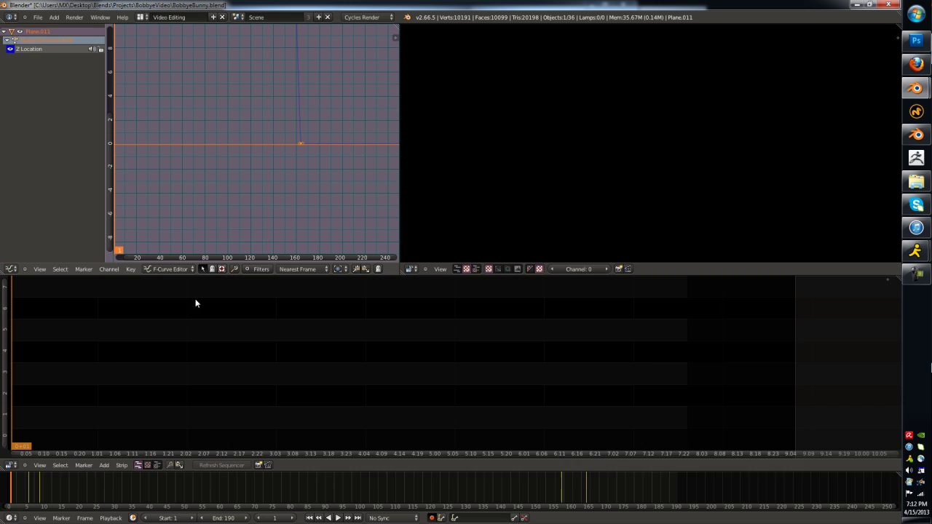
- Add all 77 frames from C:\tmp\KnifeFall as one image strip and play it
key(shift+a)
click(183, 415)
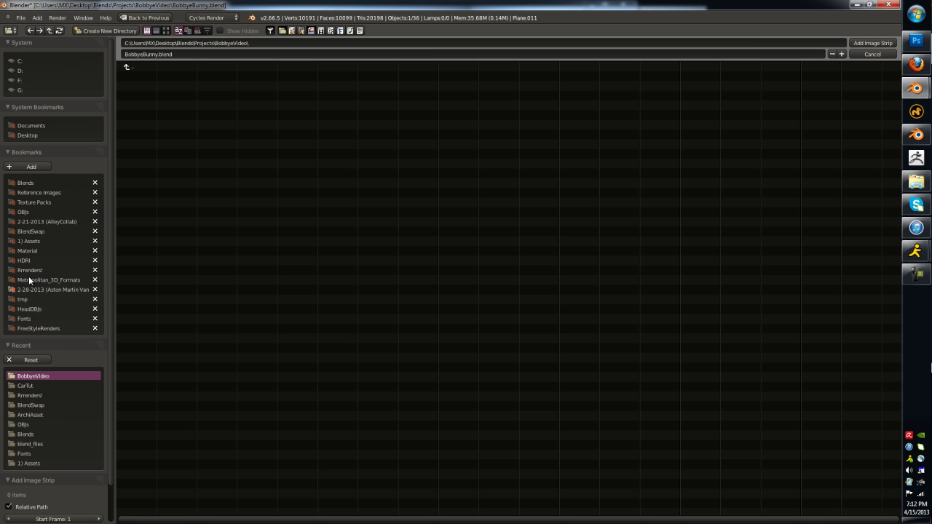
click(22, 299)
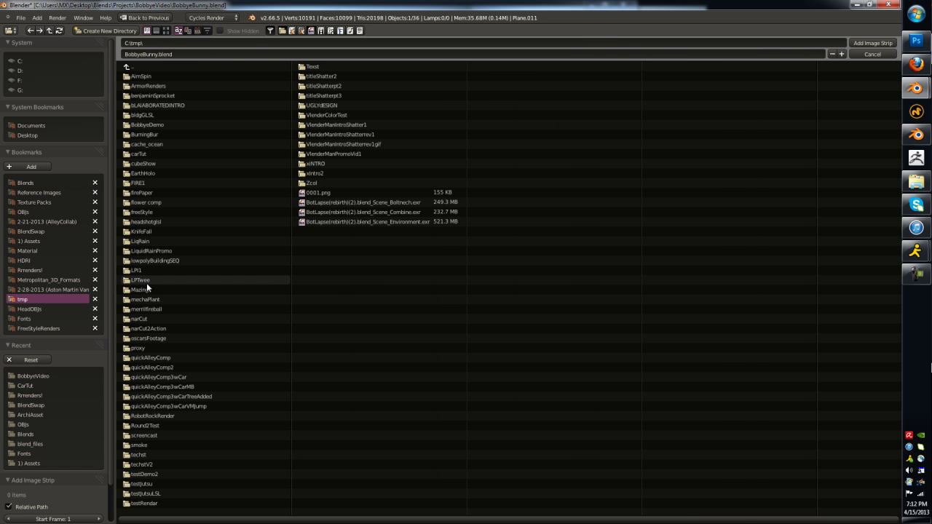
click(146, 231)
key(a)
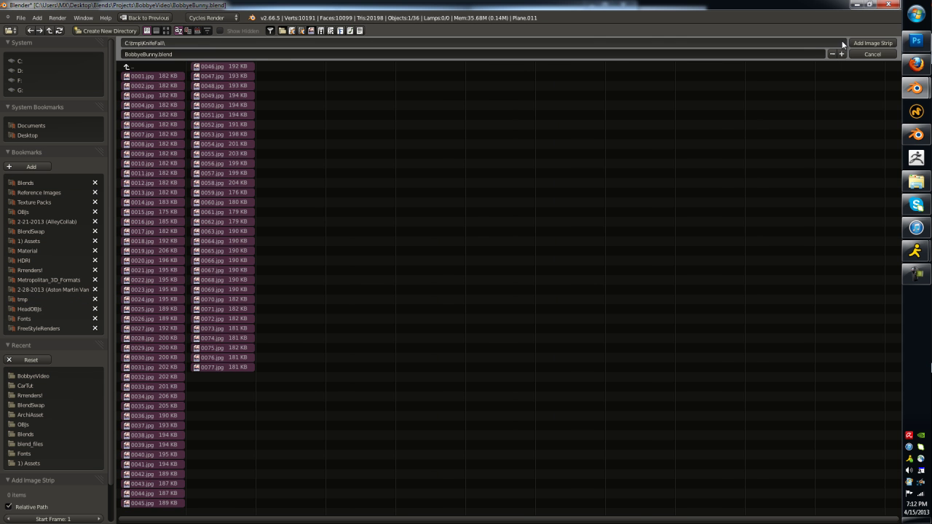
click(853, 44)
key(alt+a)
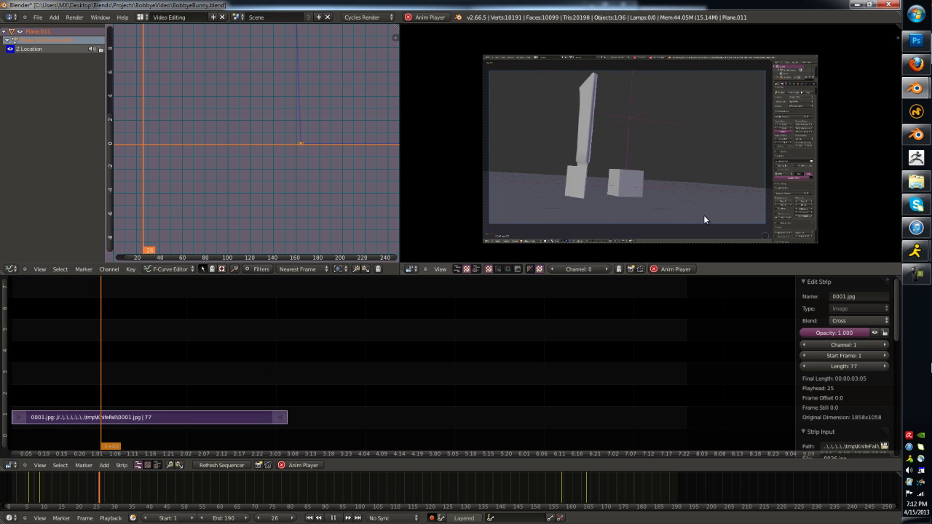
- Split off a Render properties area and set the output path to /tmp\KnifeFall\Video
key(Escape)
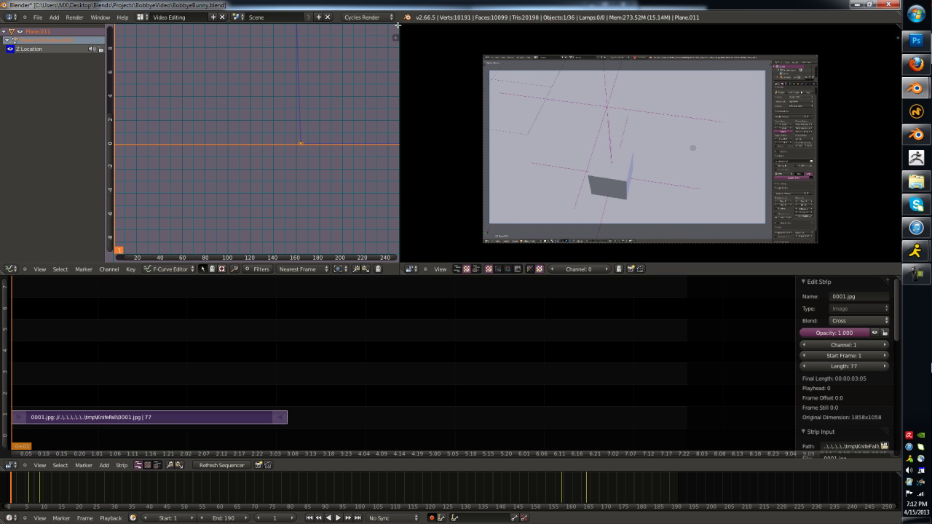
drag(396, 30, 198, 66)
click(209, 269)
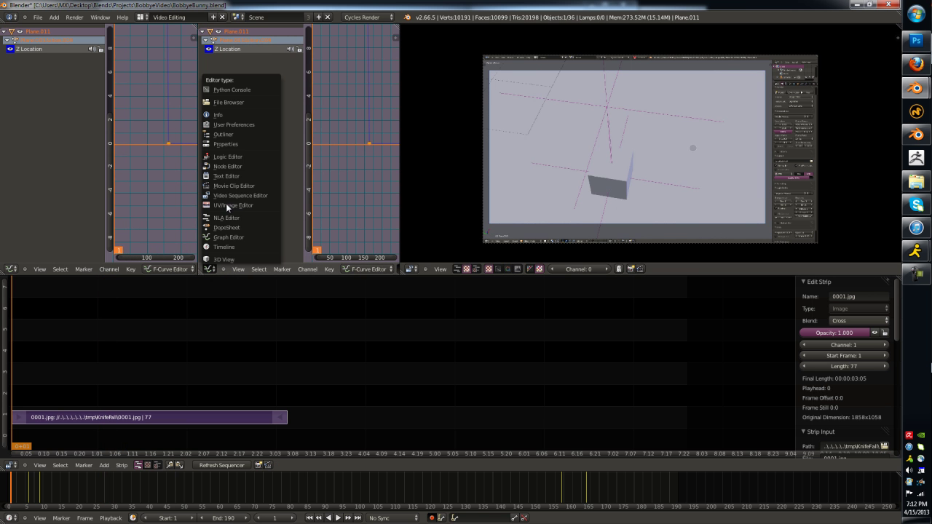
click(233, 144)
scroll(305, 165, down, 2)
scroll(305, 165, down, 3)
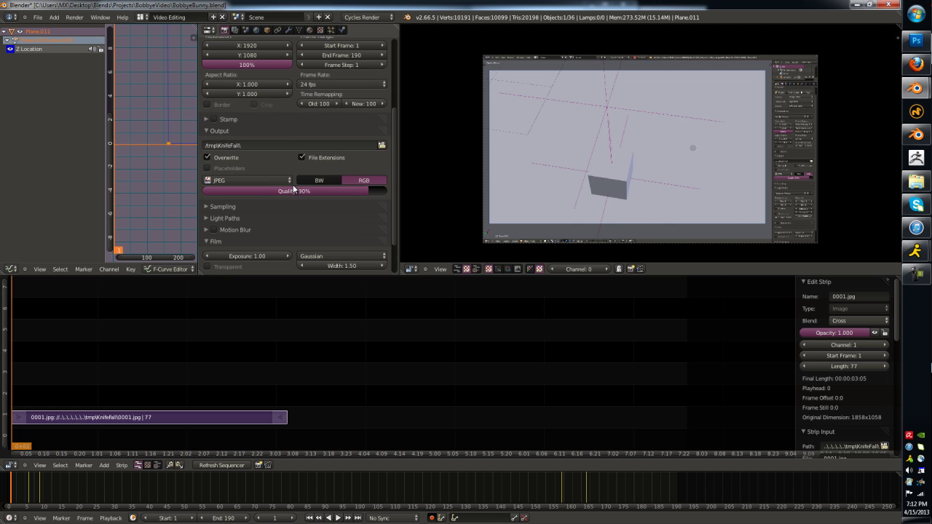
click(248, 144)
text(Video)
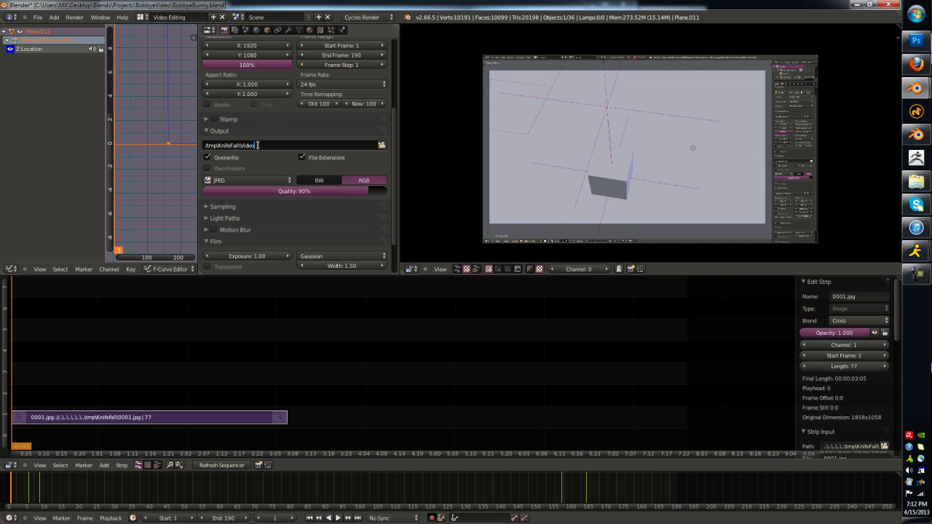
key(Return)
- Set the output format to H.264 with MP3 as the audio codec
click(247, 180)
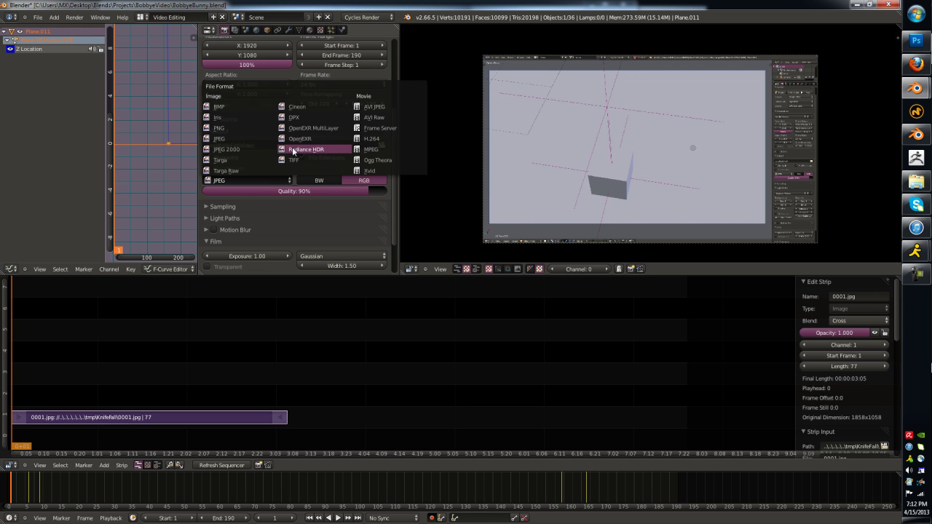
click(372, 138)
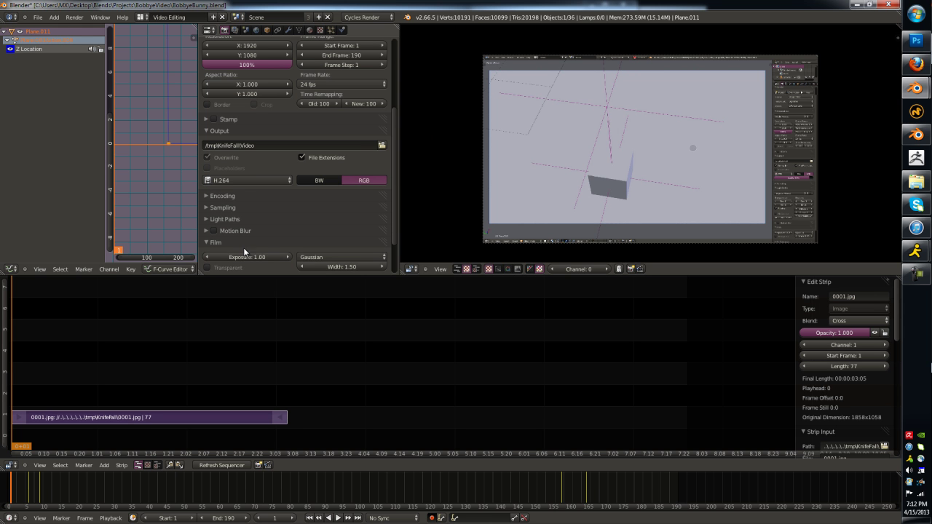
click(220, 196)
scroll(251, 236, down, 2)
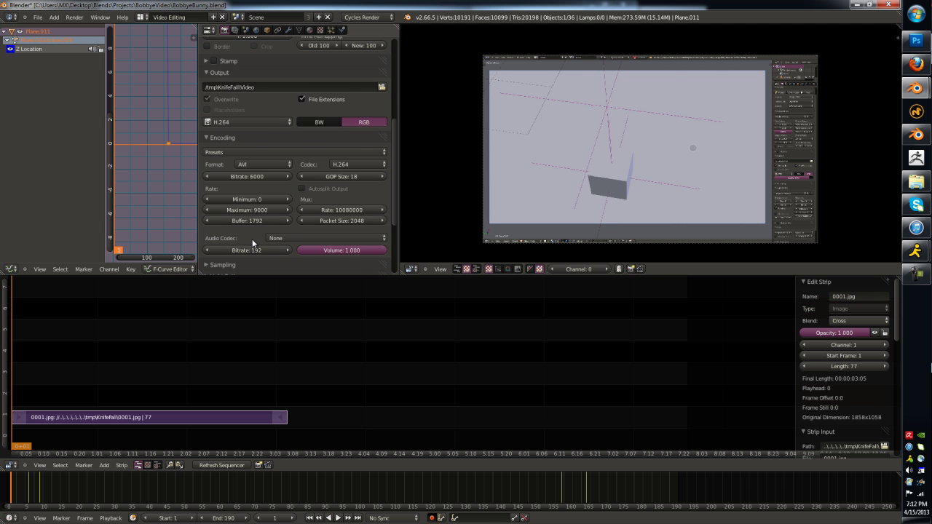
click(268, 239)
click(288, 204)
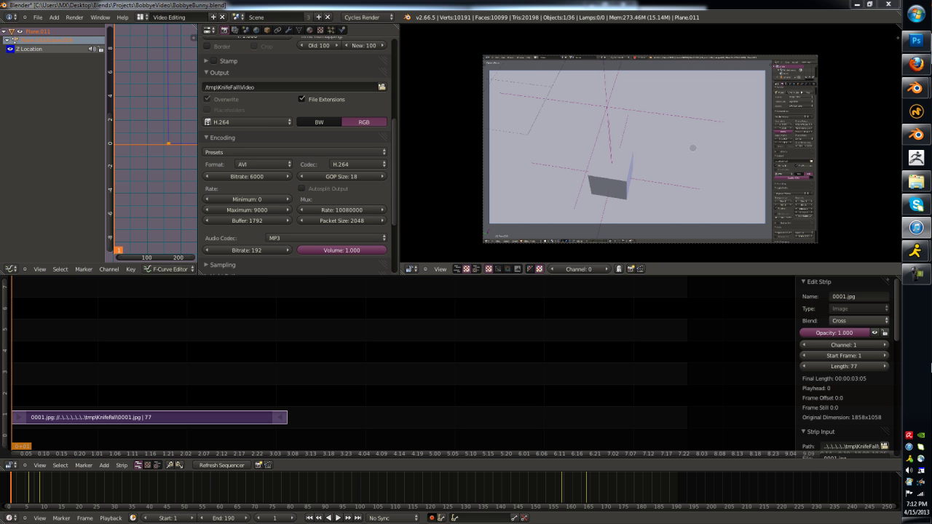
- Drag 07 Brokendate.mp3 into the sequencer and scrub through the animation
drag(529, 343, 189, 355)
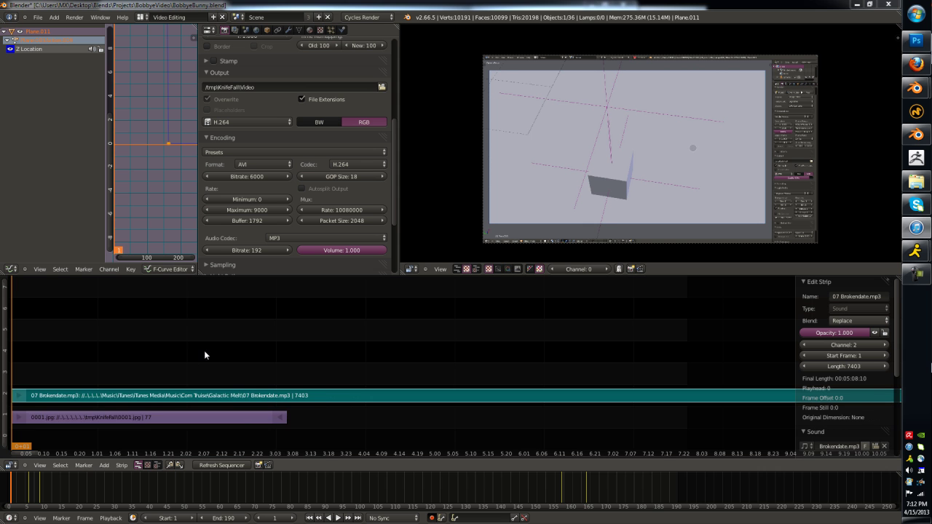
scroll(212, 399, down, 2)
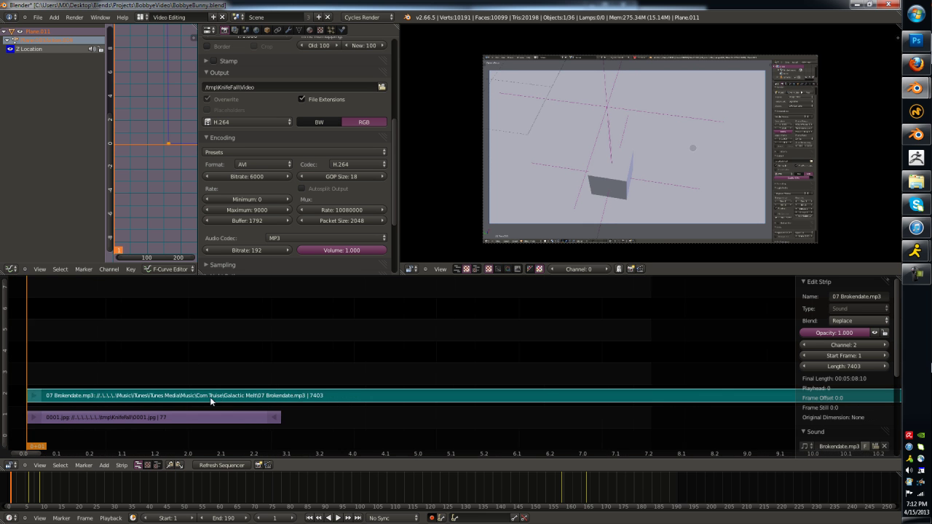
click(130, 388)
drag(146, 387, 218, 406)
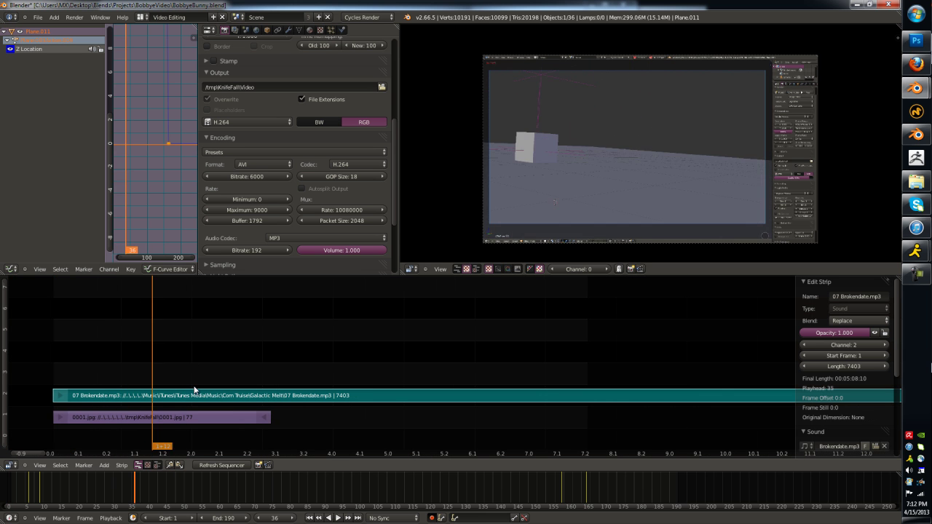
scroll(381, 416, down, 1)
- Cut the music strip with K at frame 78 and play around the cut
drag(289, 384, 284, 395)
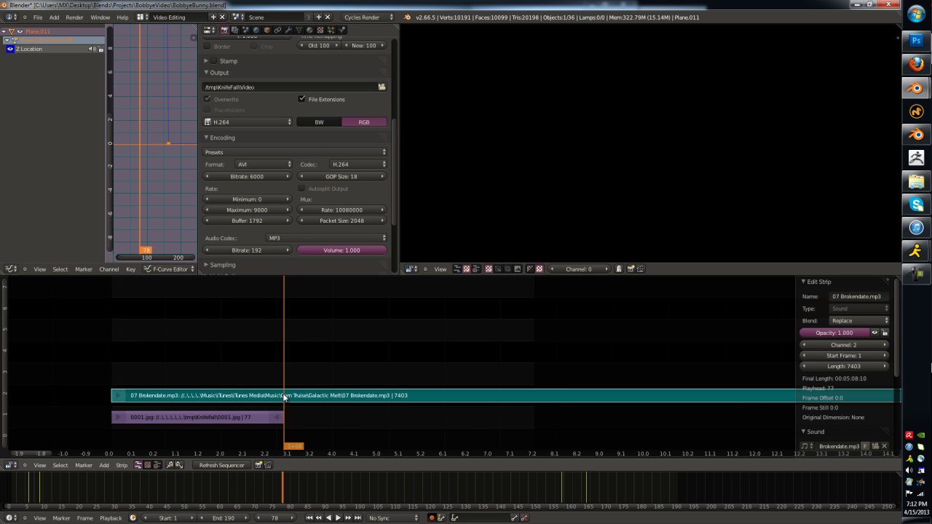
key(k)
click(335, 395)
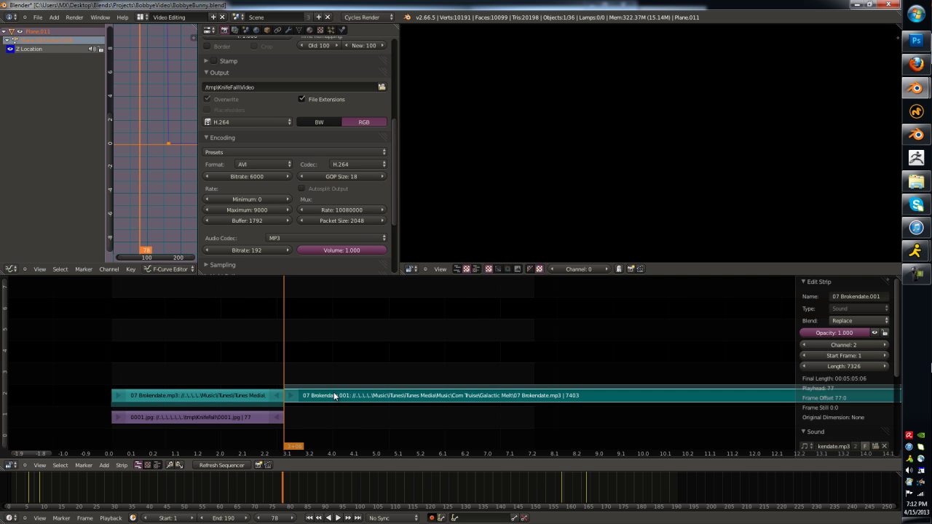
key(Escape)
key(alt+a)
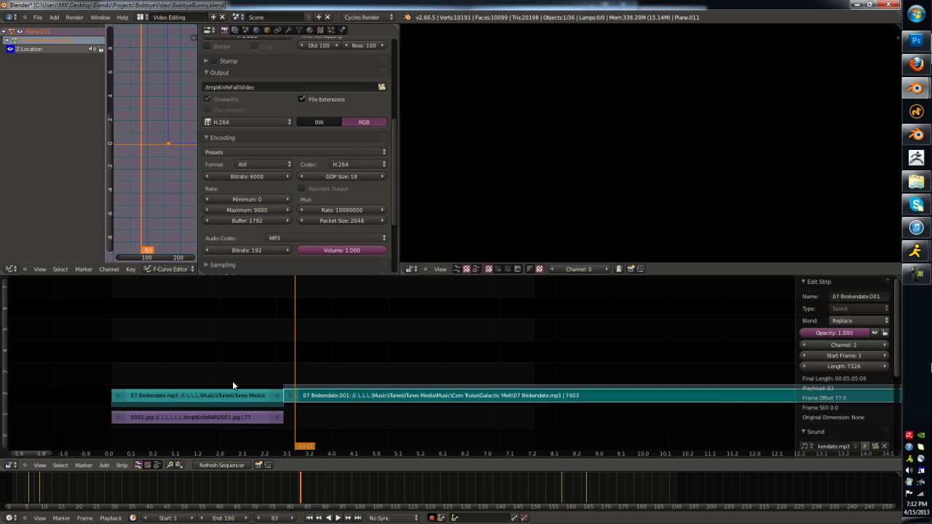
key(Escape)
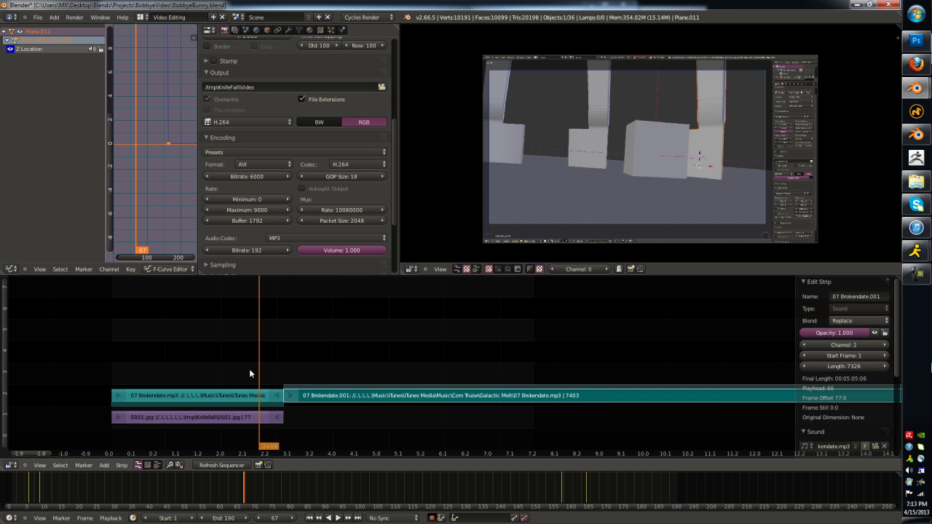
- Delete the music after frame 77, set the end frame to 82, and fit the timeline
click(272, 372)
drag(275, 375, 281, 386)
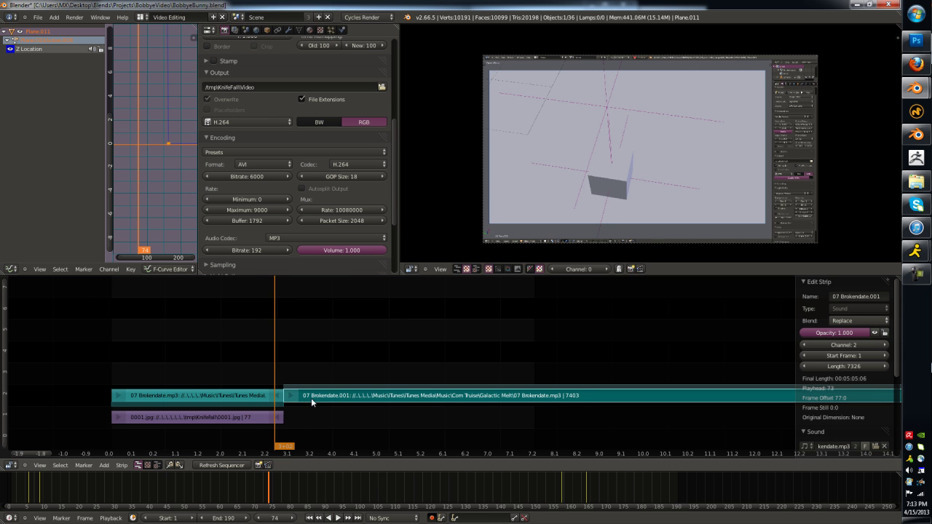
scroll(310, 397, up, 1)
scroll(309, 397, up, 1)
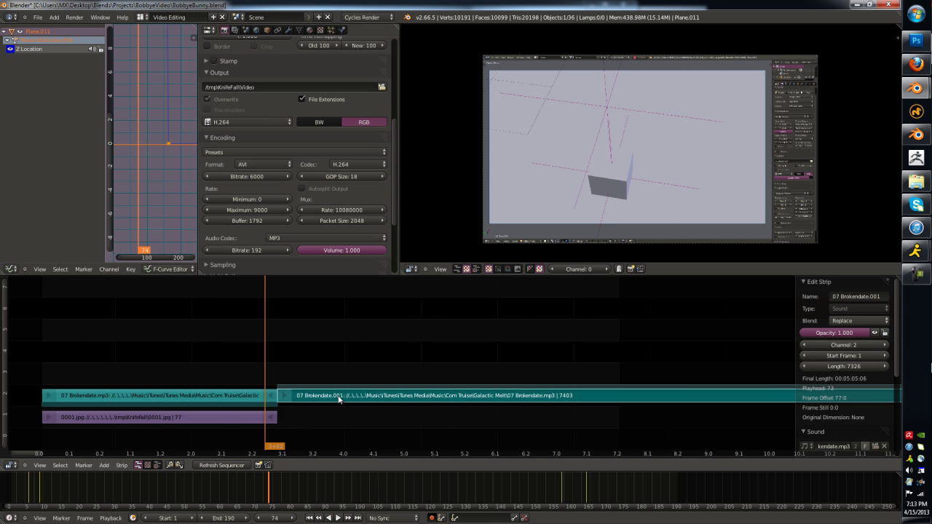
right_click(239, 397)
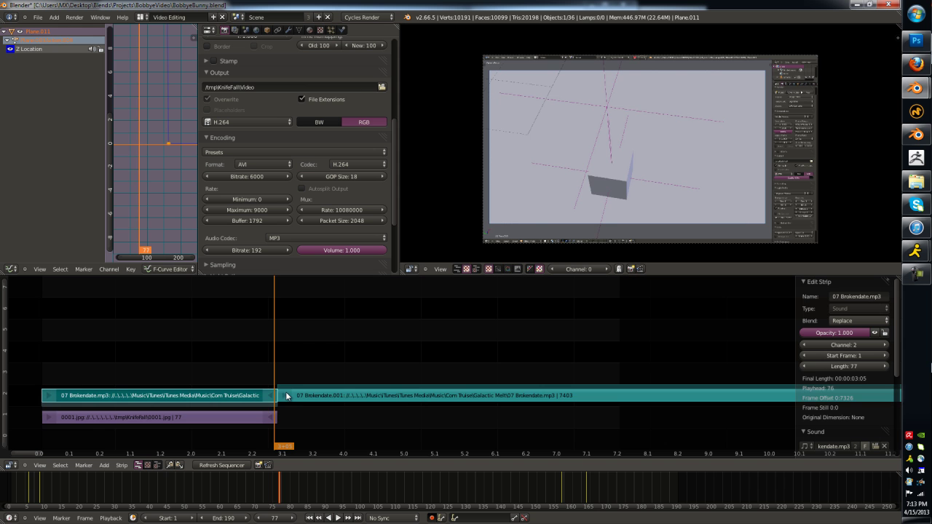
click(247, 384)
mouse_move(246, 384)
mouse_down()
mouse_move(275, 384)
mouse_move(290, 407)
mouse_up()
right_click(279, 393)
key(x)
click(278, 380)
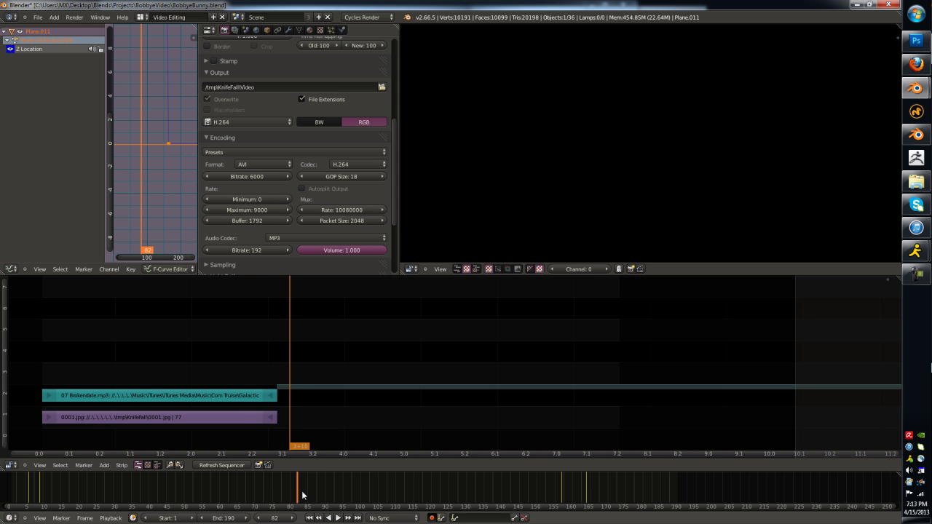
key(e)
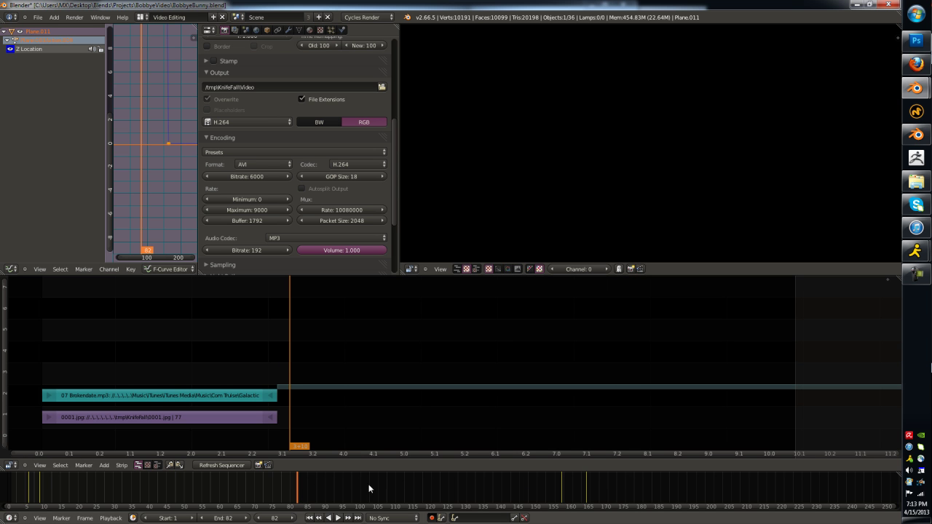
key(Home)
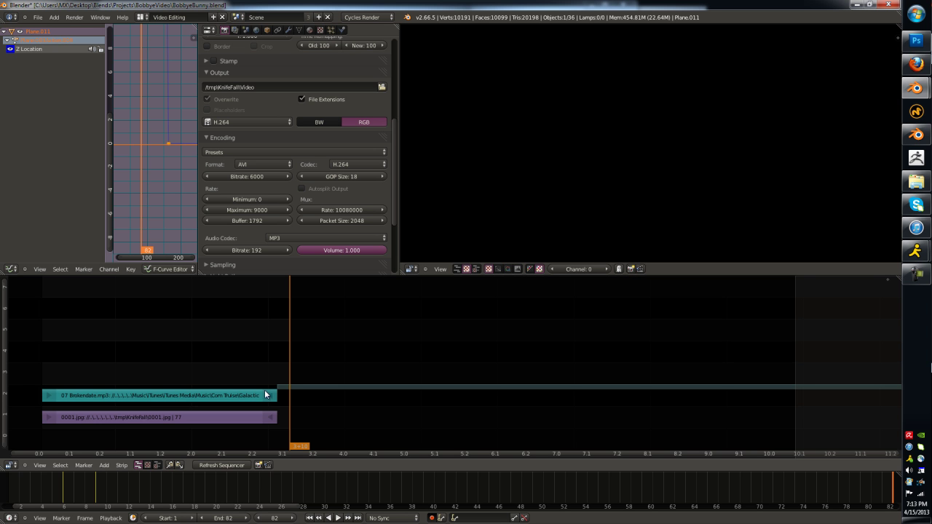
- Play the image and music strips together from frame 1, then stop playback
key(Home)
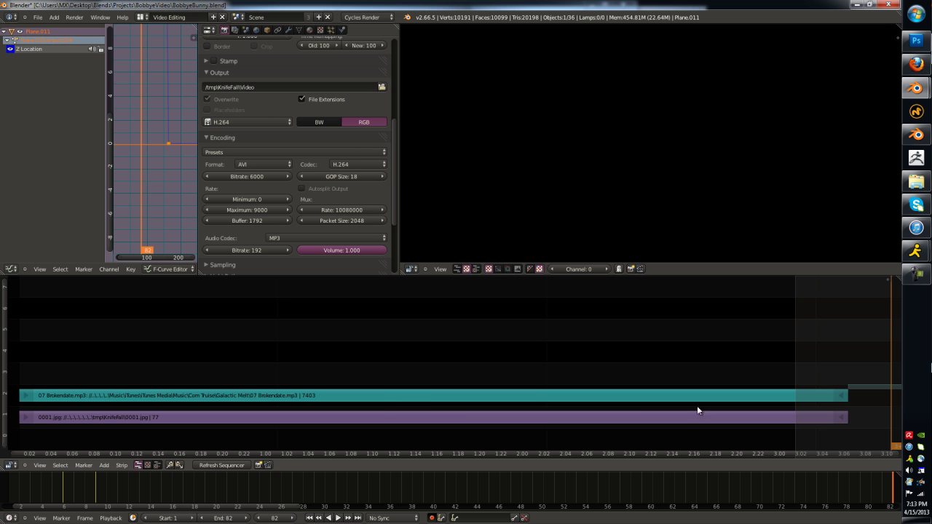
key(shift+Left)
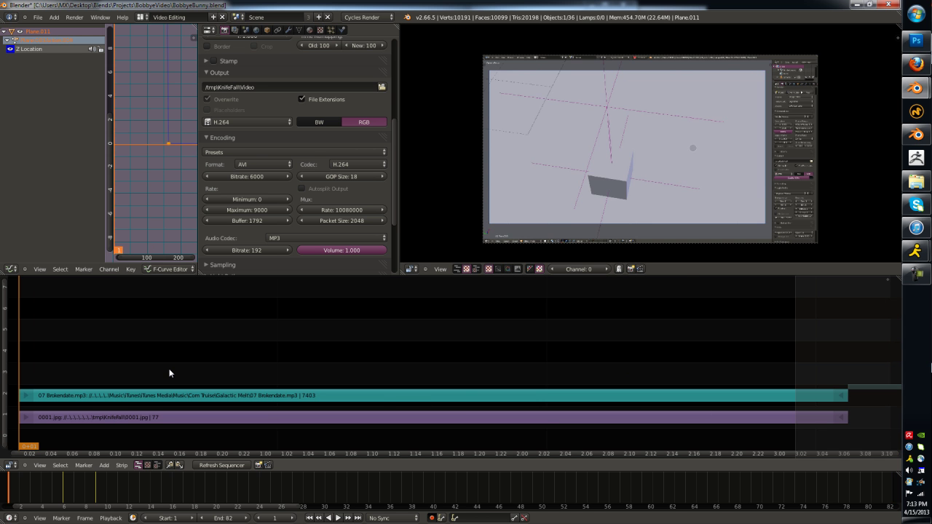
key(alt+a)
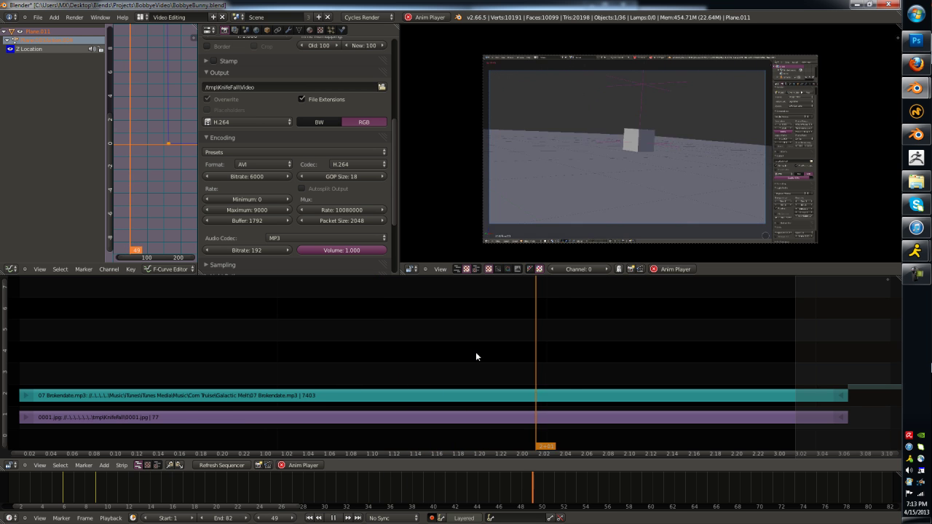
key(Escape)
- Shift the music strip earlier, to start around frame -120
key(n)
scroll(605, 402, down, 4)
scroll(655, 396, down, 2)
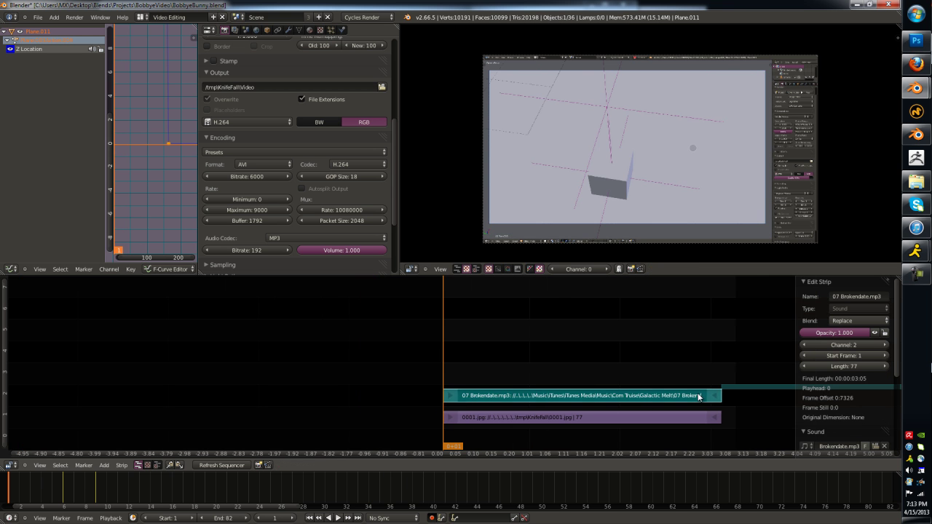
mouse_move(701, 395)
right_down()
mouse_move(496, 394)
mouse_move(721, 399)
right_up()
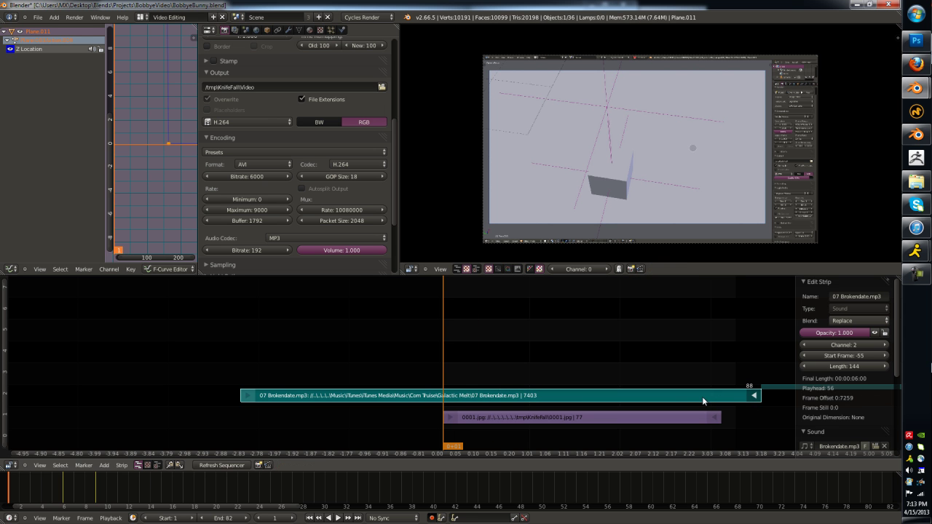
mouse_move(702, 396)
right_down()
mouse_move(494, 397)
mouse_move(673, 403)
right_up()
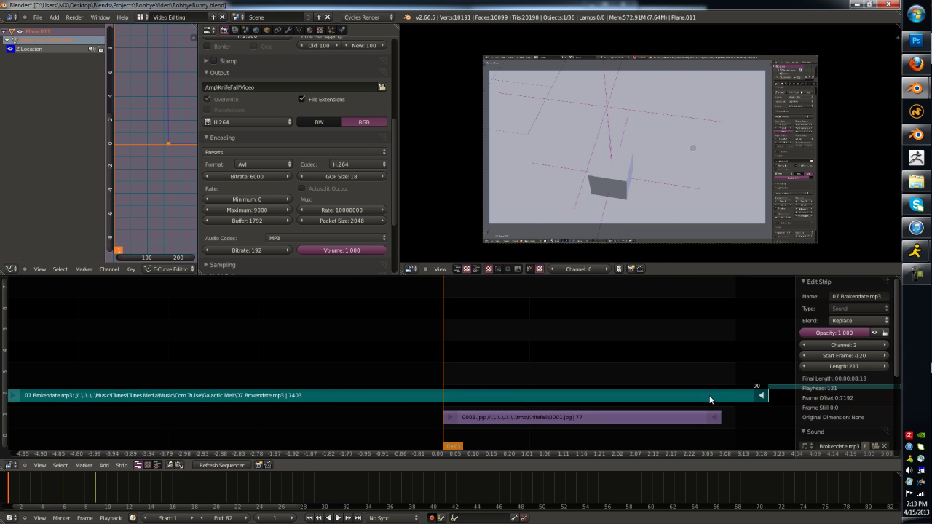
key(g)
ctrl+scroll(661, 393, left, 5)
- Trim the music strip's end shorter after a playback check
click(664, 401)
key(alt+a)
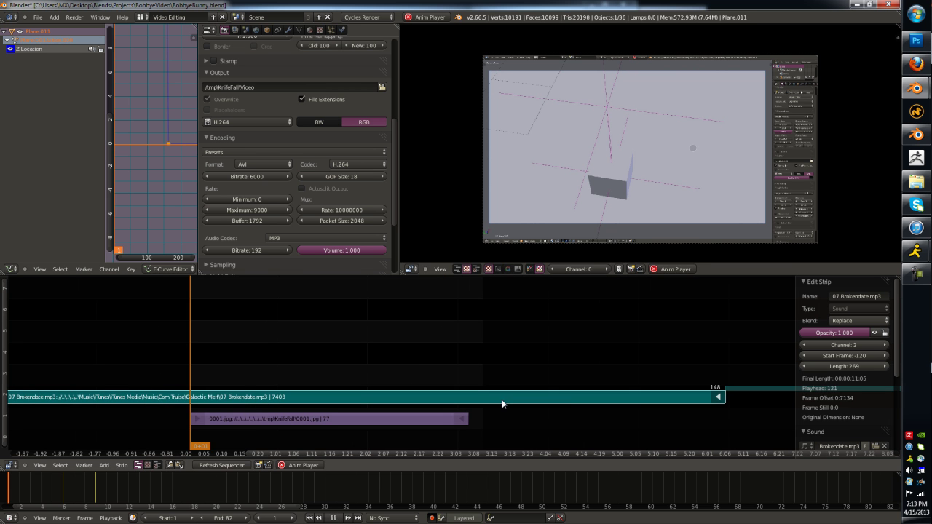
key(Escape)
key(g)
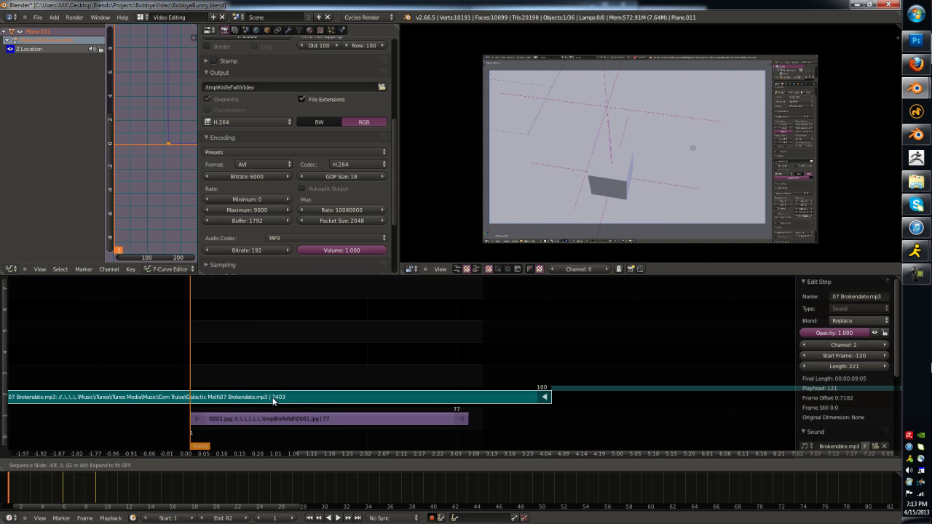
click(208, 399)
- Set the music strip's volume to 0.3 and play it back
scroll(807, 381, down, 3)
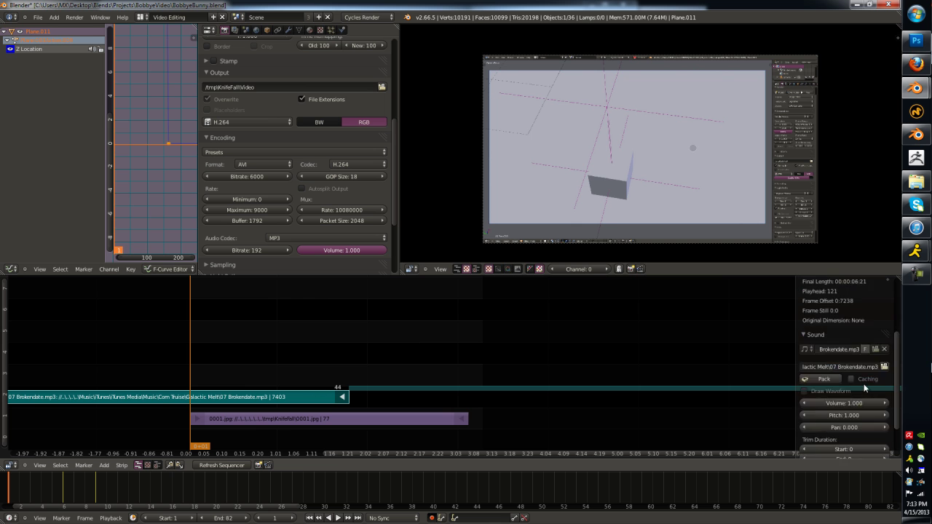
scroll(807, 381, down, 3)
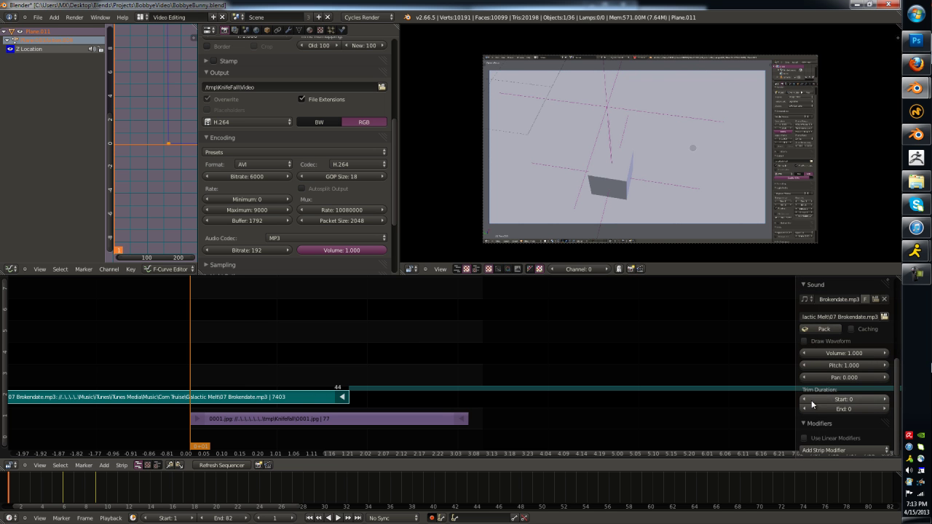
click(845, 352)
text(0.3)
key(Return)
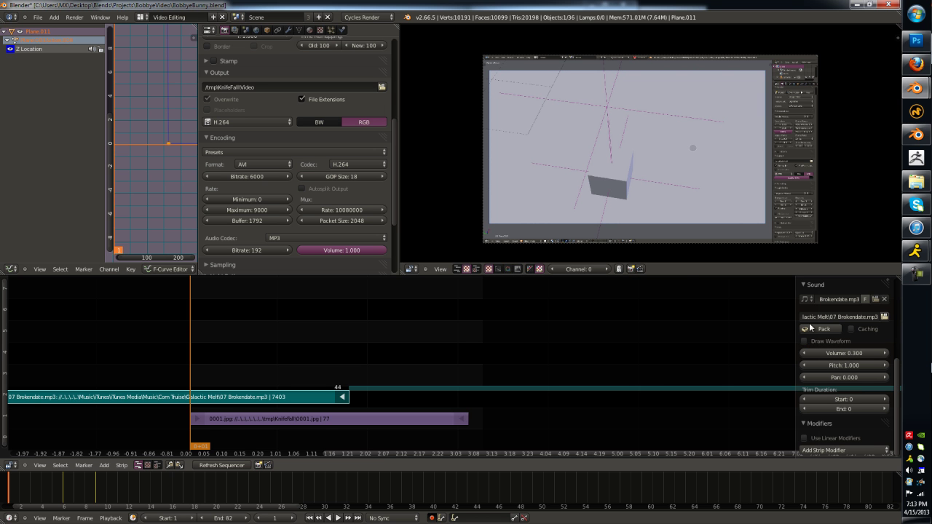
key(alt+a)
key(Escape)
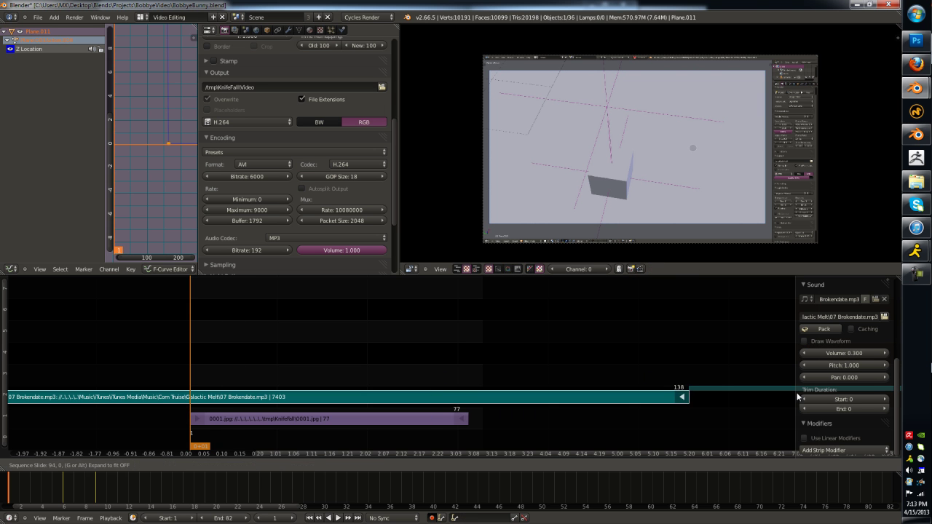
- Extend the music strip's end to frame 186 and play the sequence
right_drag(343, 401, 710, 380)
scroll(621, 374, down, 2)
key(Home)
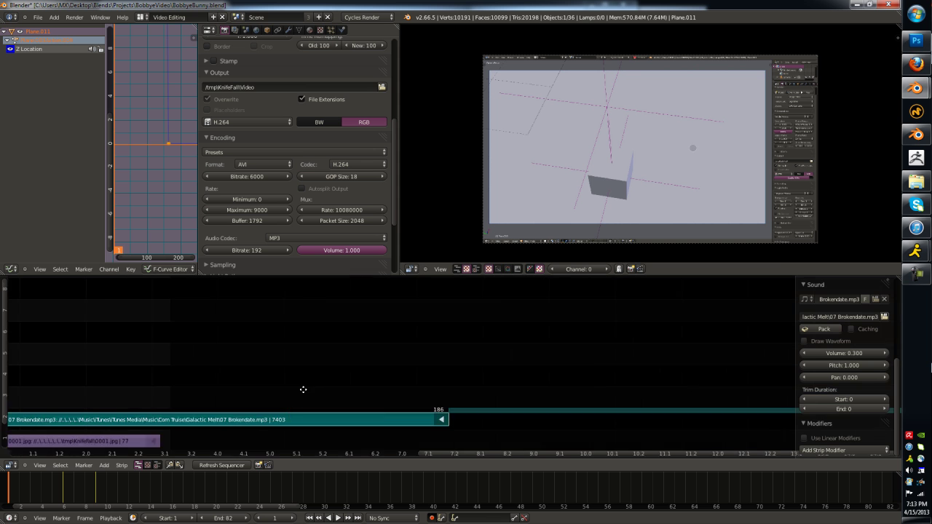
mouse_move(499, 371)
middle_down()
mouse_move(207, 356)
mouse_move(618, 391)
mouse_move(168, 344)
mouse_move(778, 330)
middle_up()
middle_drag(489, 397, 545, 396)
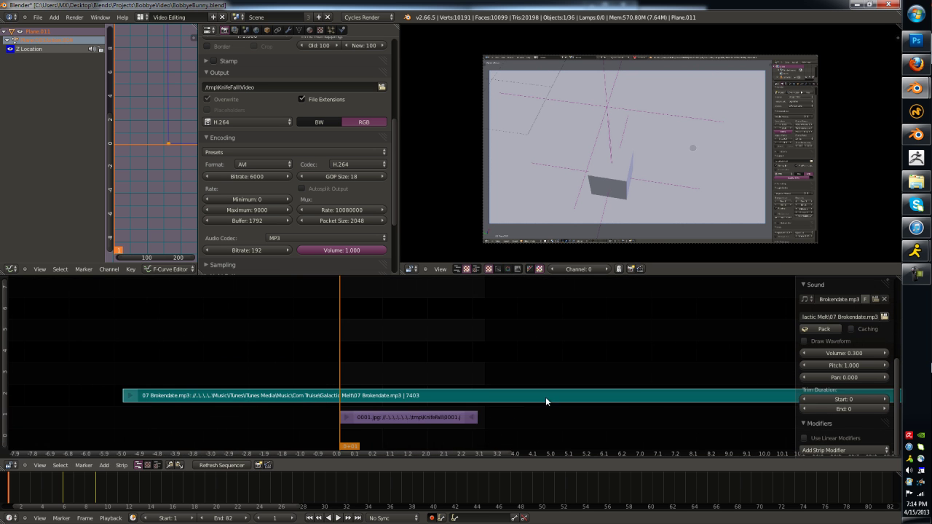
right_drag(470, 398, 356, 403)
key(alt+a)
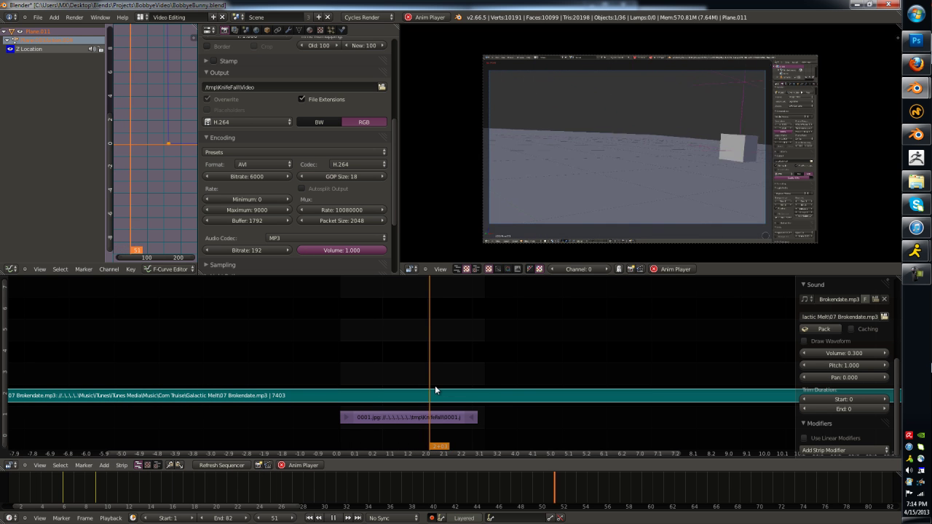
key(Escape)
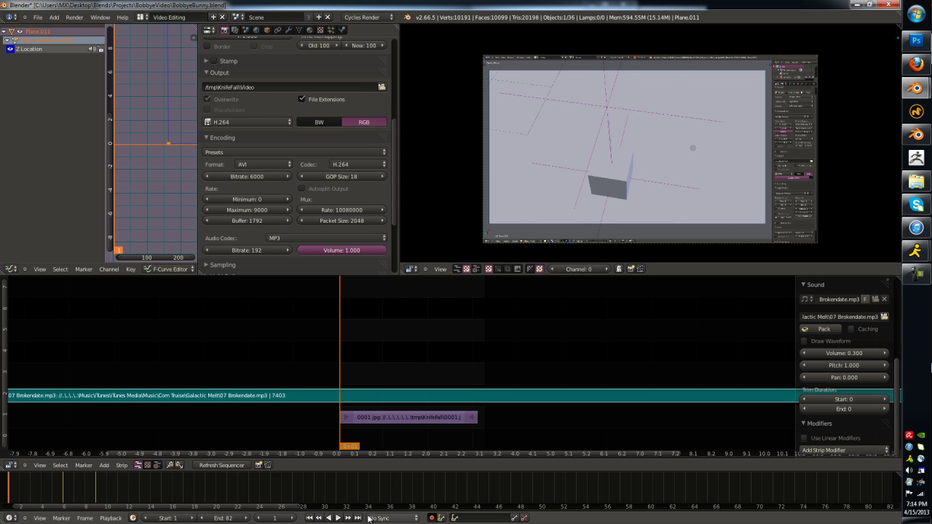
- Set playback sync to AV-sync and play the sequence again
click(369, 519)
click(373, 487)
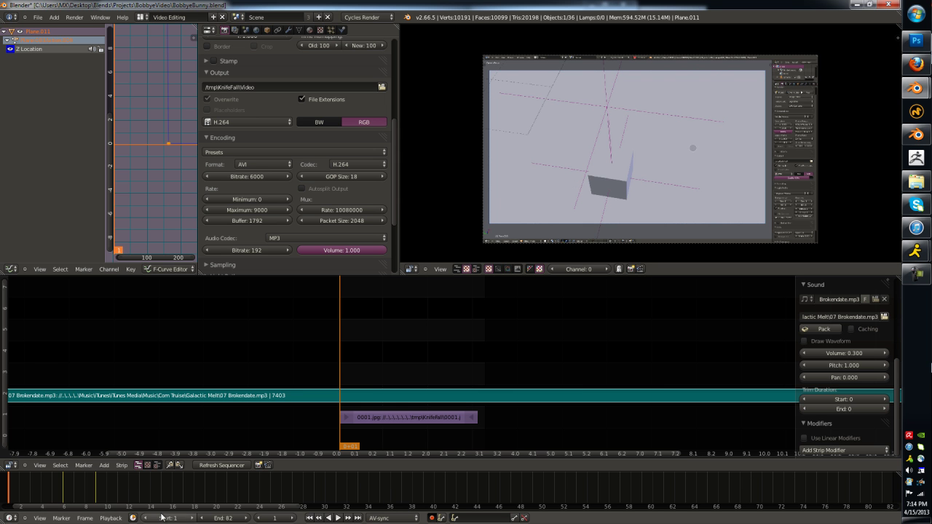
click(110, 518)
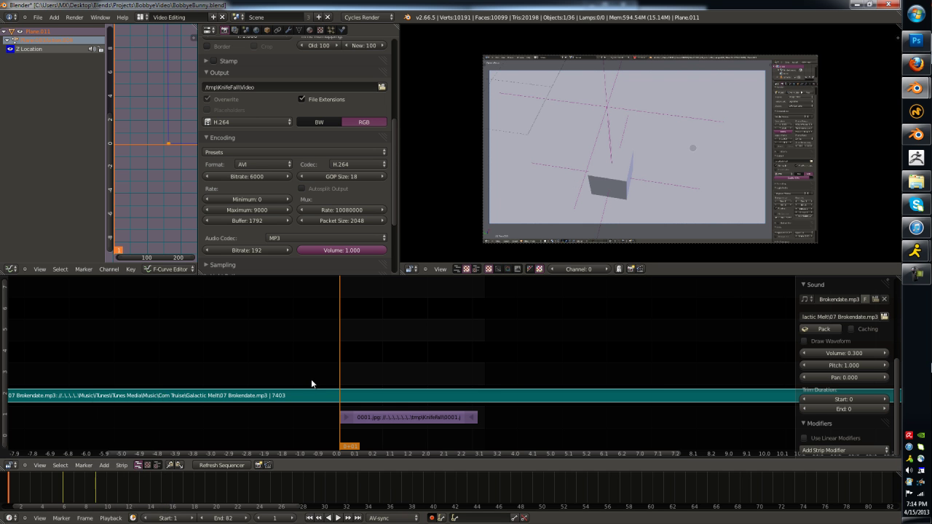
scroll(311, 379, up, 1)
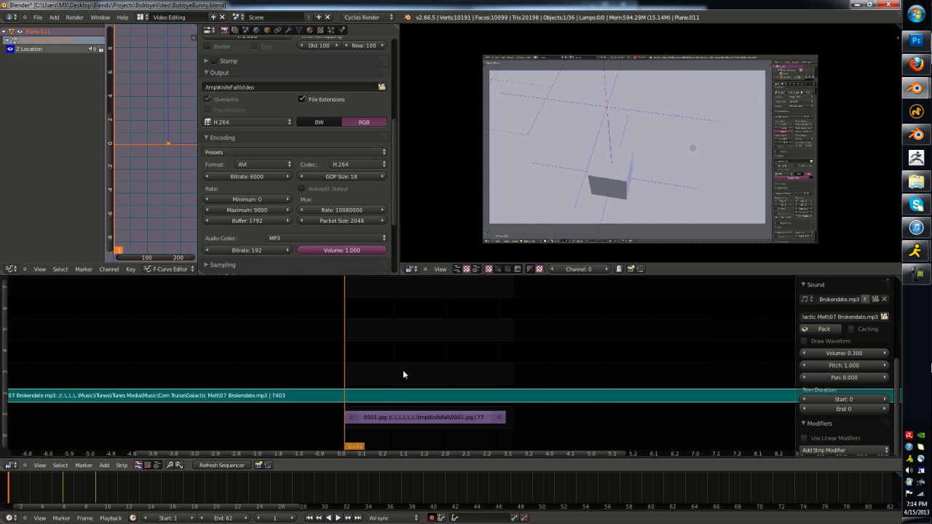
key(alt+a)
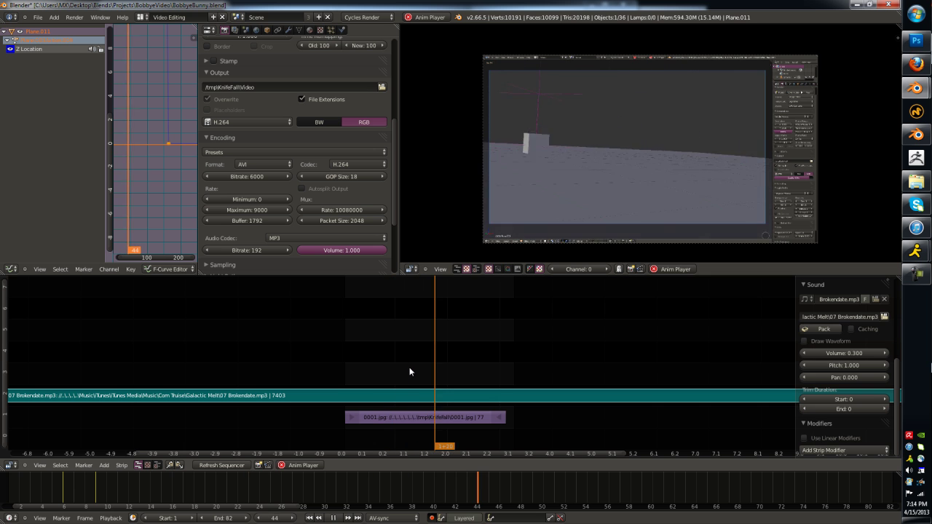
- Move the music strip up to the top channel
key(Escape)
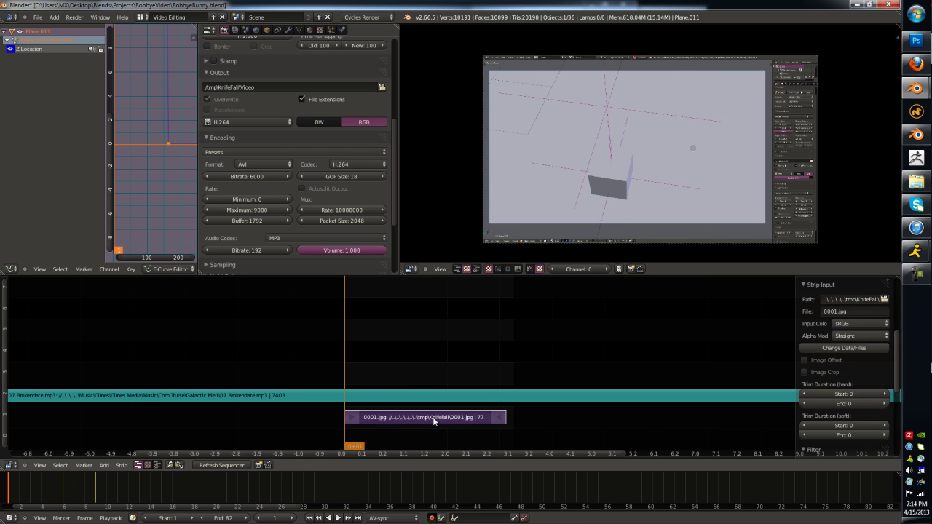
scroll(419, 402, up, 1)
key(g)
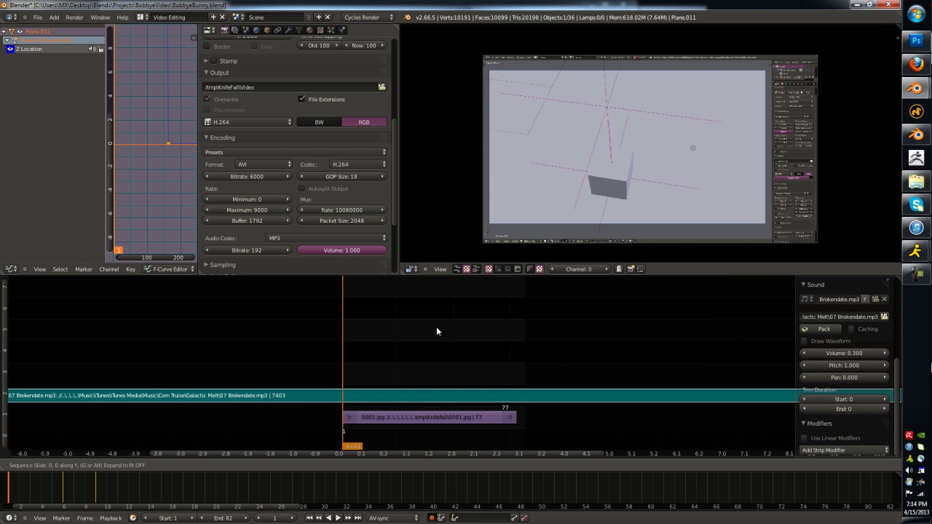
click(437, 317)
- Add a Speed Control effect strip to the image sequence strip
click(415, 420)
scroll(416, 420, up, 3)
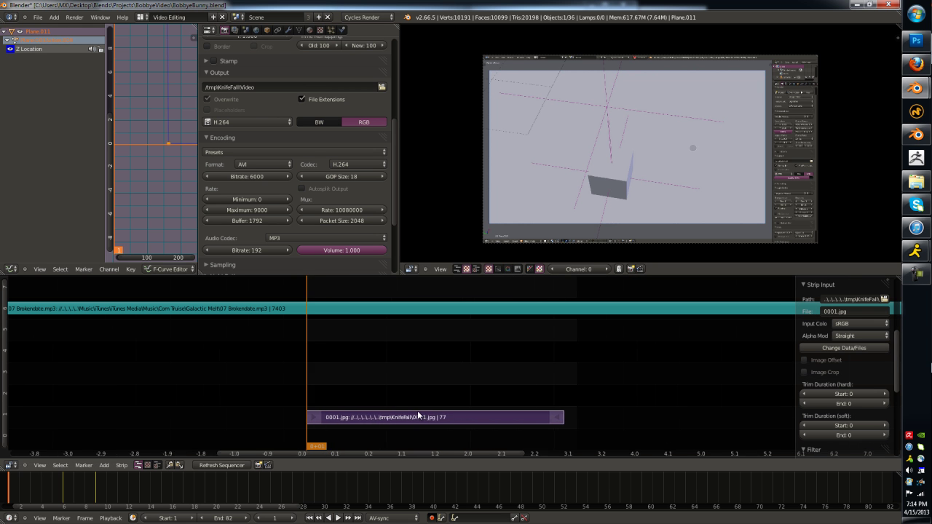
key(shift+a)
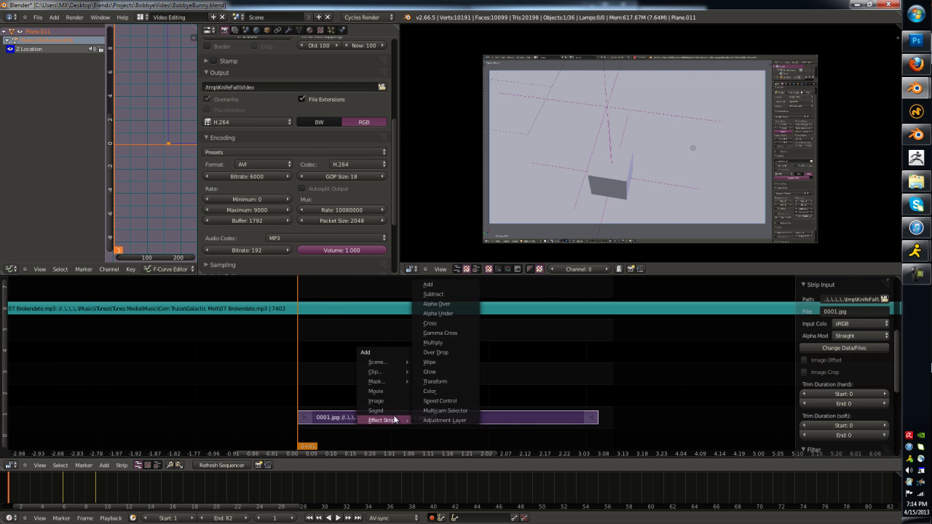
click(434, 425)
key(shift+a)
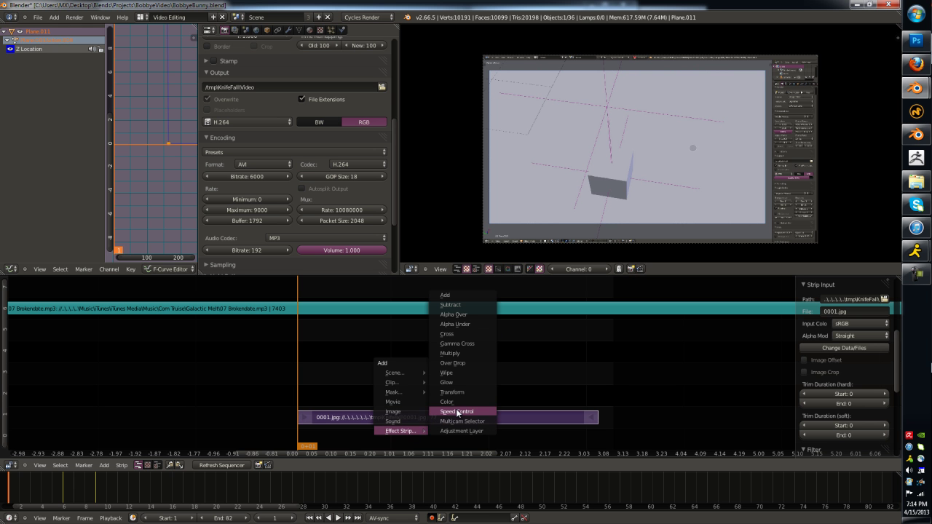
click(457, 412)
- Slide the image strip's end out to frame 211
scroll(398, 413, down, 2)
scroll(343, 404, down, 2)
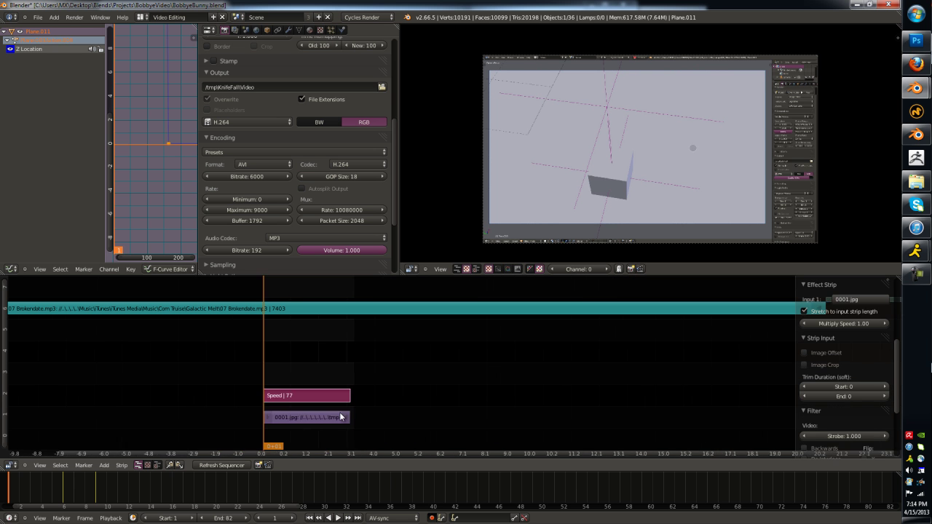
right_click(349, 417)
key(g)
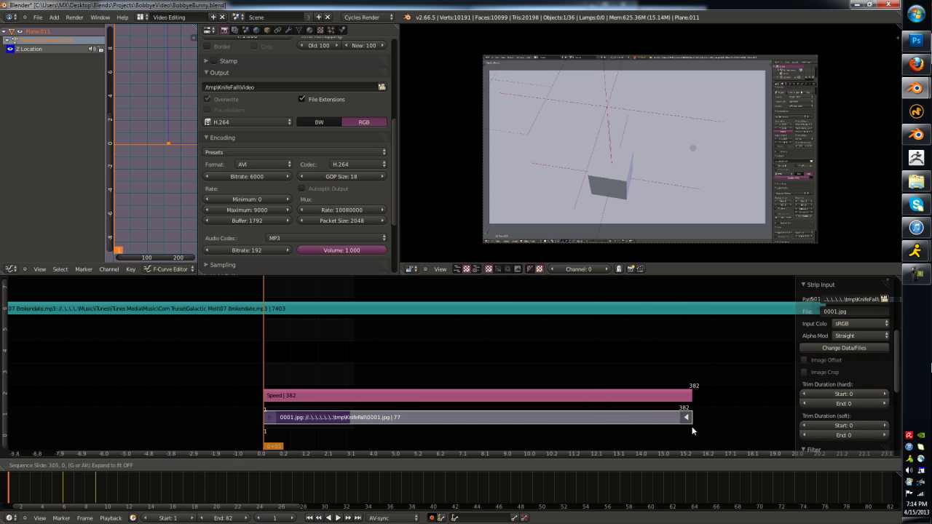
click(712, 421)
key(g)
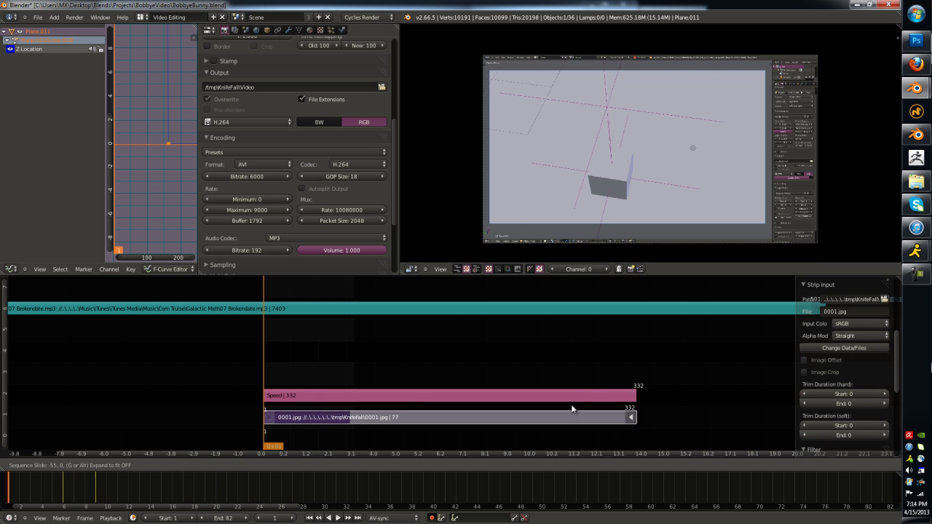
click(487, 399)
- Set the scene end frame to 211 and return to the start
click(498, 391)
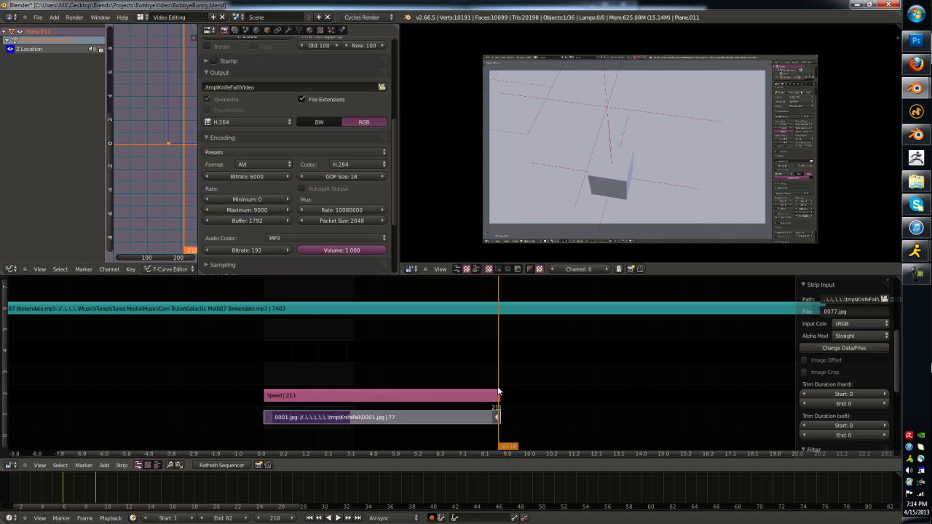
key(Right)
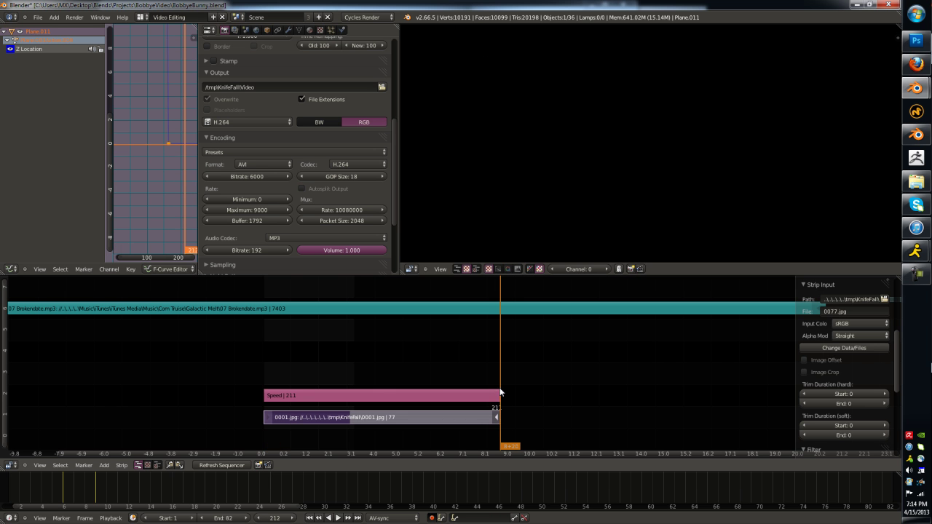
key(Left)
key(e)
key(Home)
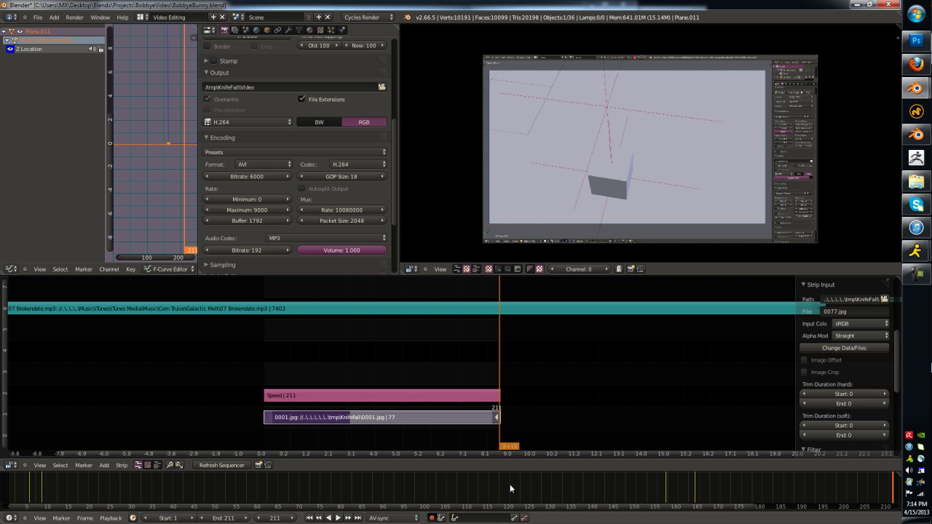
key(shift+Left)
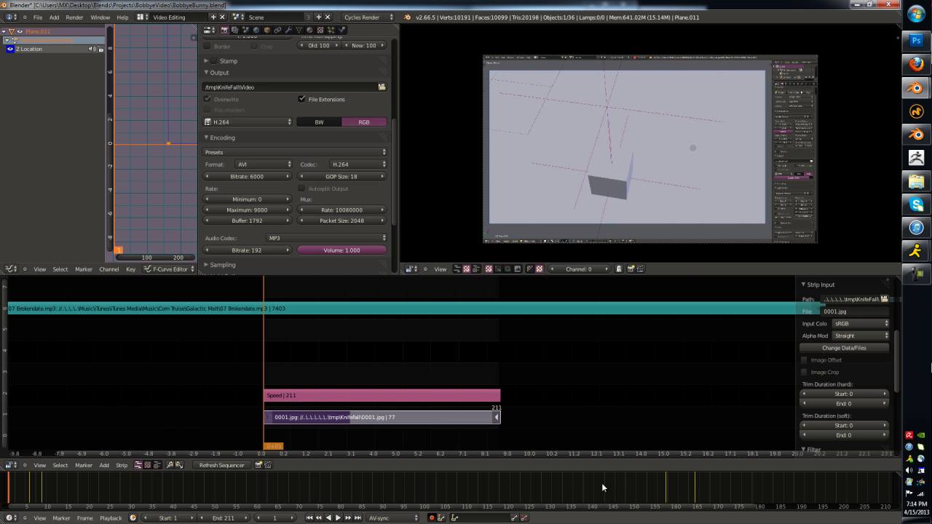
- Preview the lengthened sequence, then start a Ctrl+F12 animation render
key(alt+a)
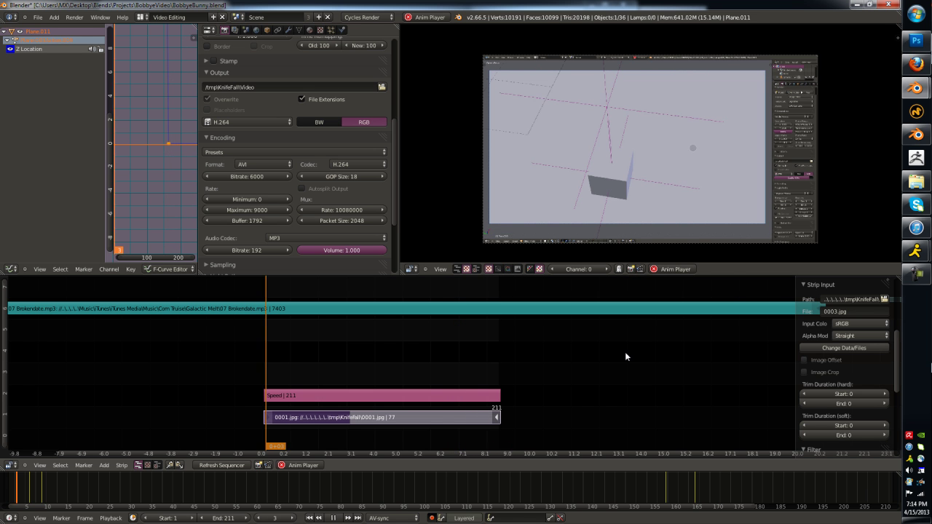
key(Escape)
key(Home)
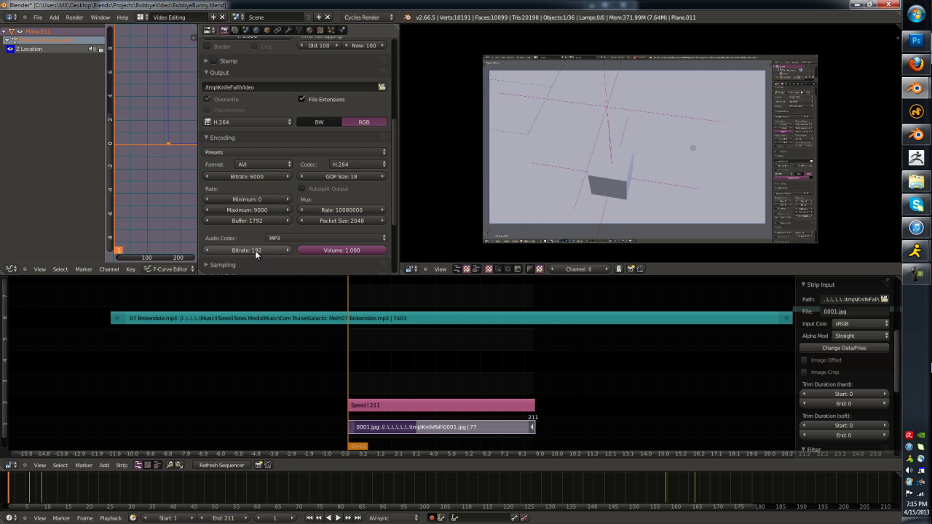
scroll(255, 250, down, 2)
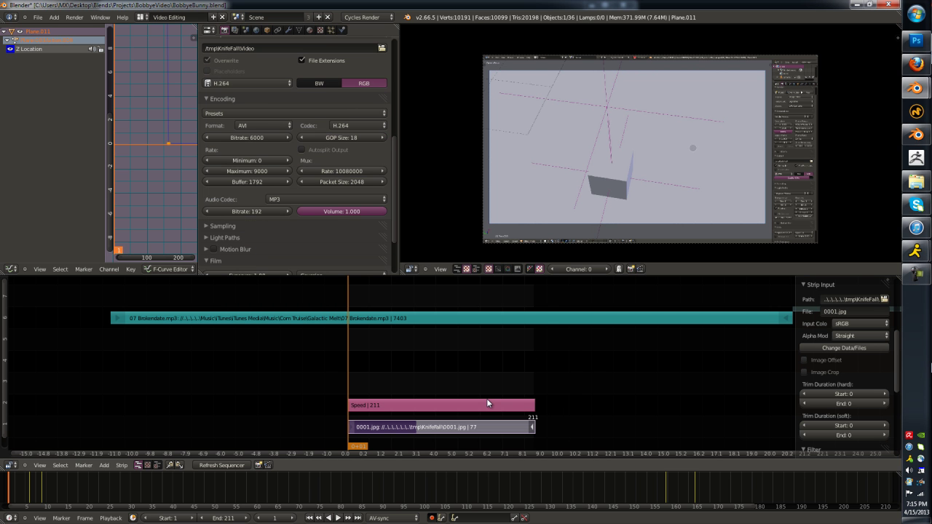
key(ctrl+F12)
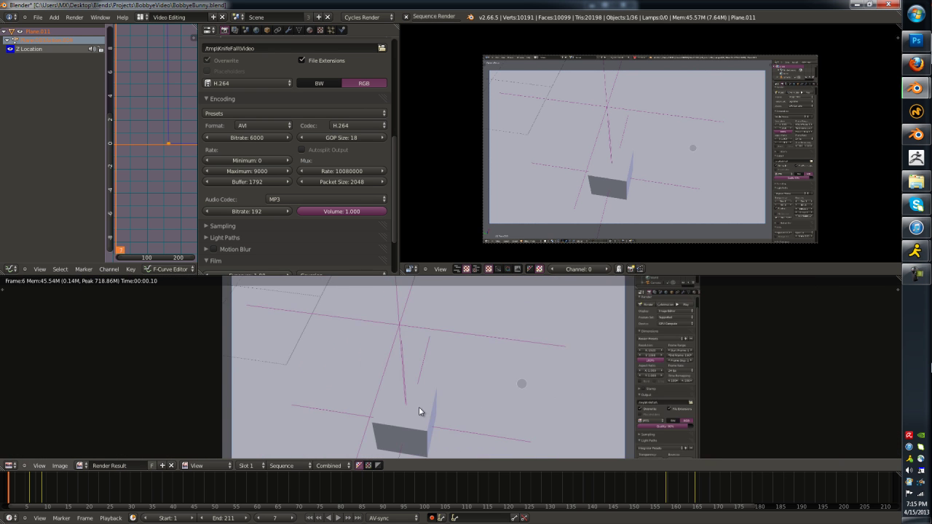
scroll(419, 406, down, 3)
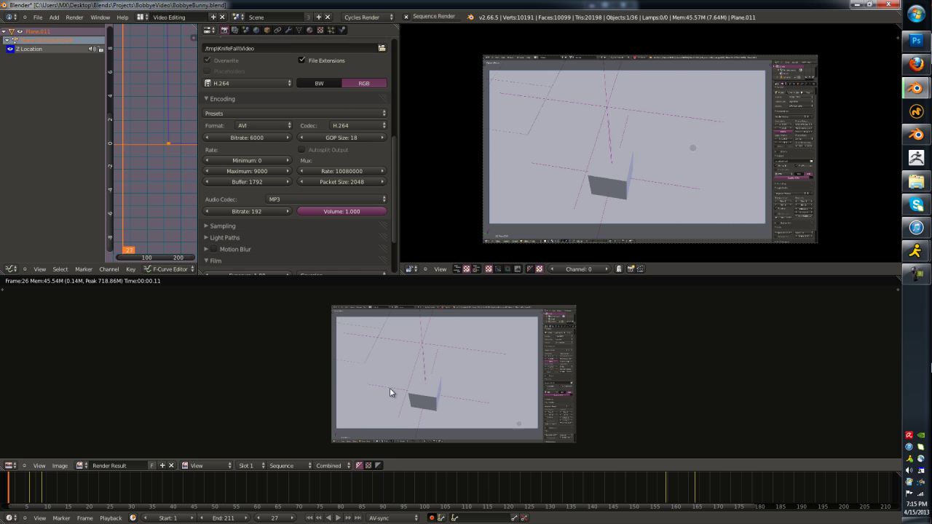
- In Photoshop, use File > Open As to browse to C:\tmp
click(914, 41)
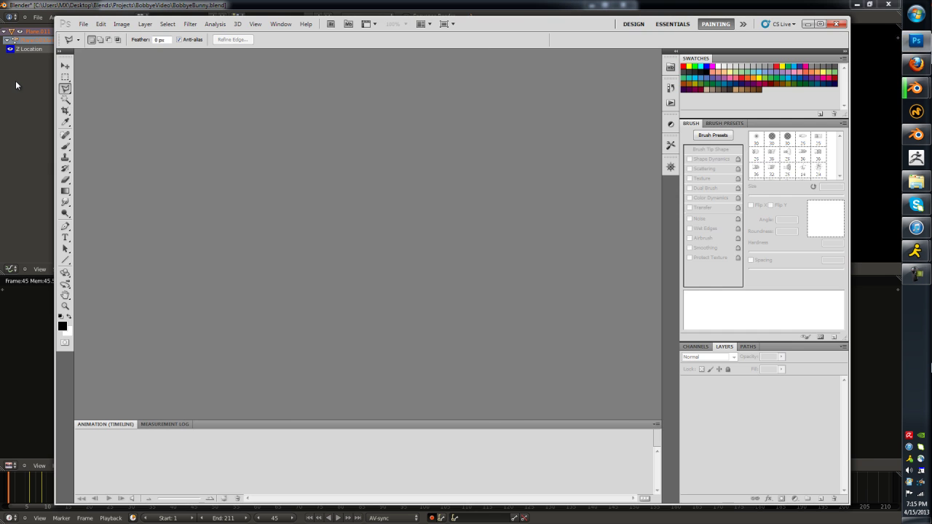
click(84, 24)
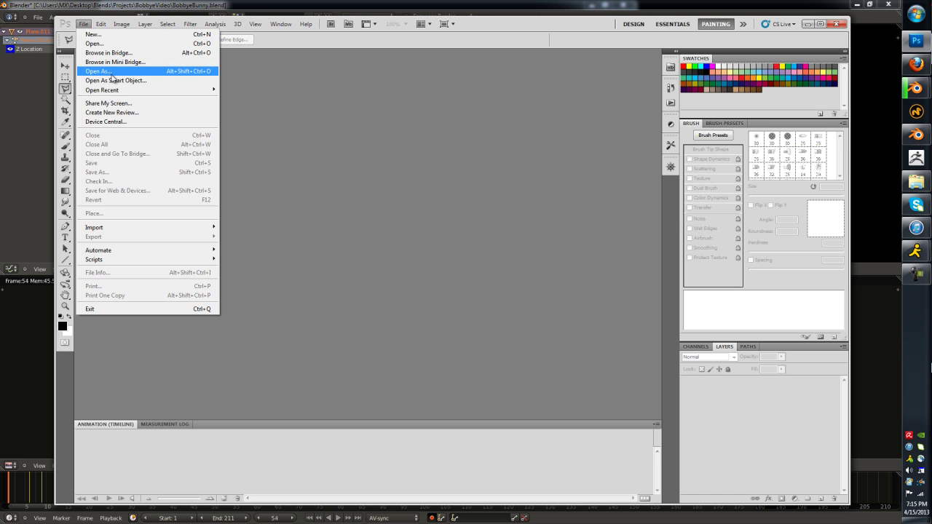
click(139, 71)
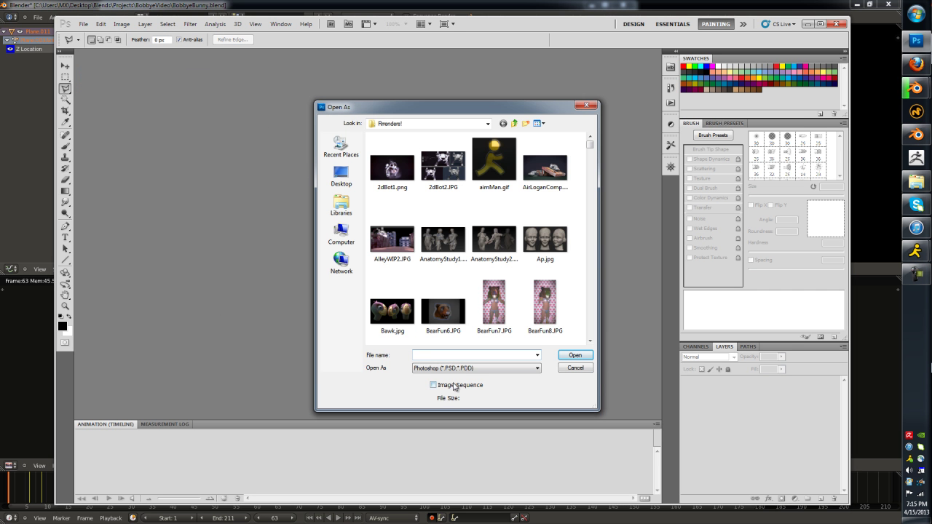
click(341, 233)
double_click(408, 154)
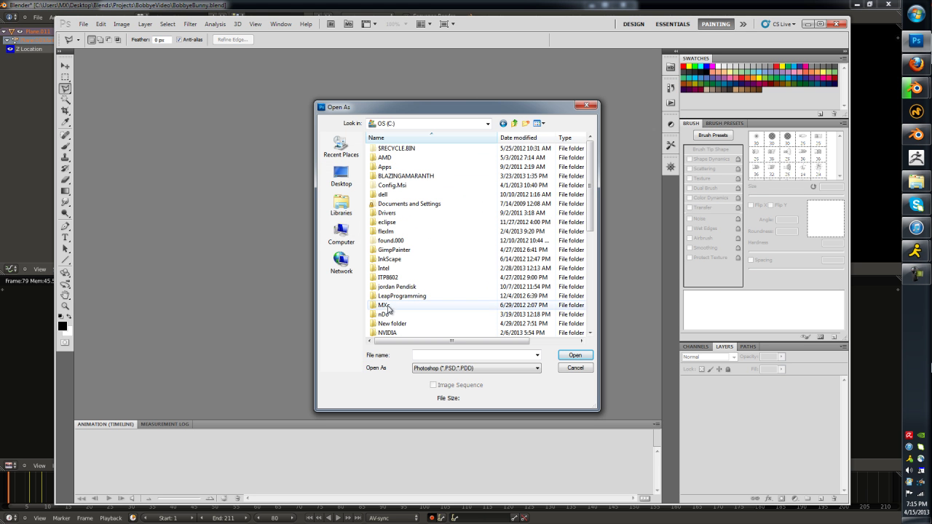
scroll(393, 276, down, 1)
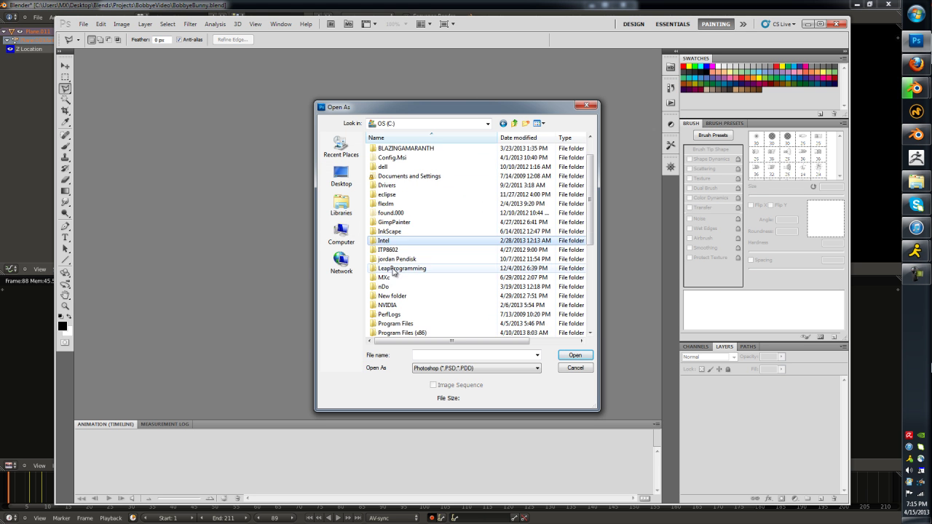
scroll(393, 277, down, 1)
scroll(391, 300, down, 1)
scroll(390, 295, down, 2)
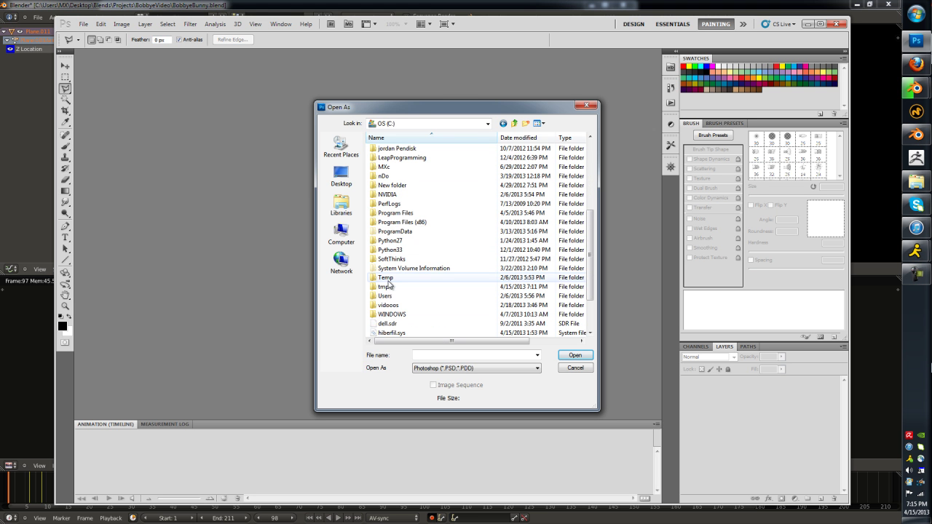
double_click(389, 288)
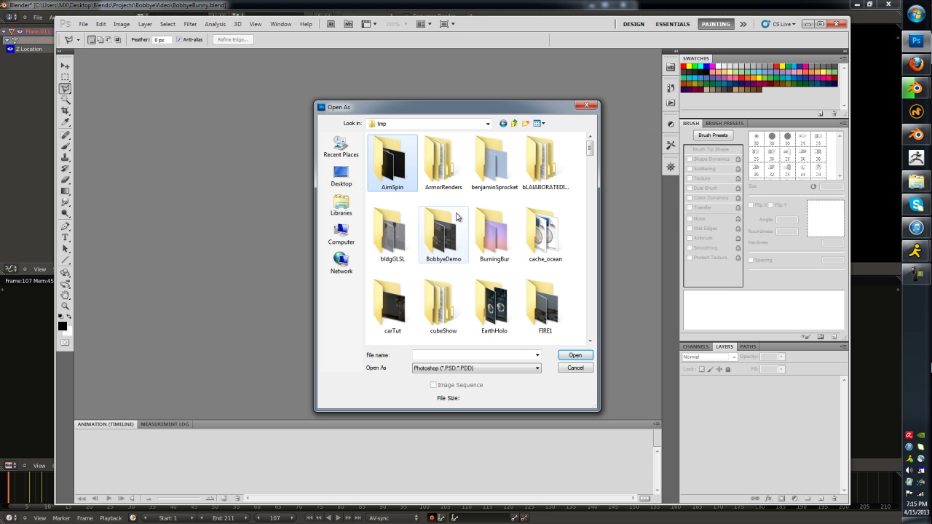
- Open KnifeFall's 0001.jpg as a 30 fps image sequence
click(448, 251)
scroll(460, 259, down, 1)
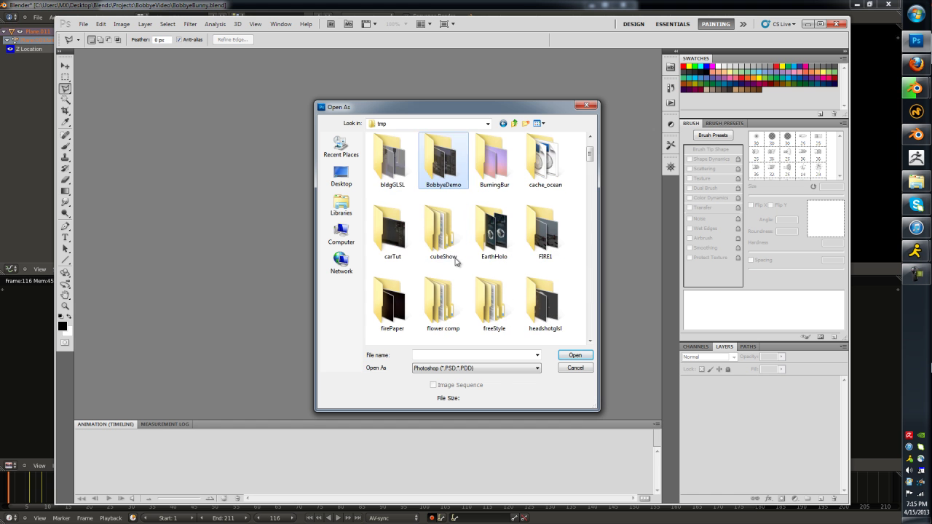
click(499, 231)
scroll(499, 230, down, 1)
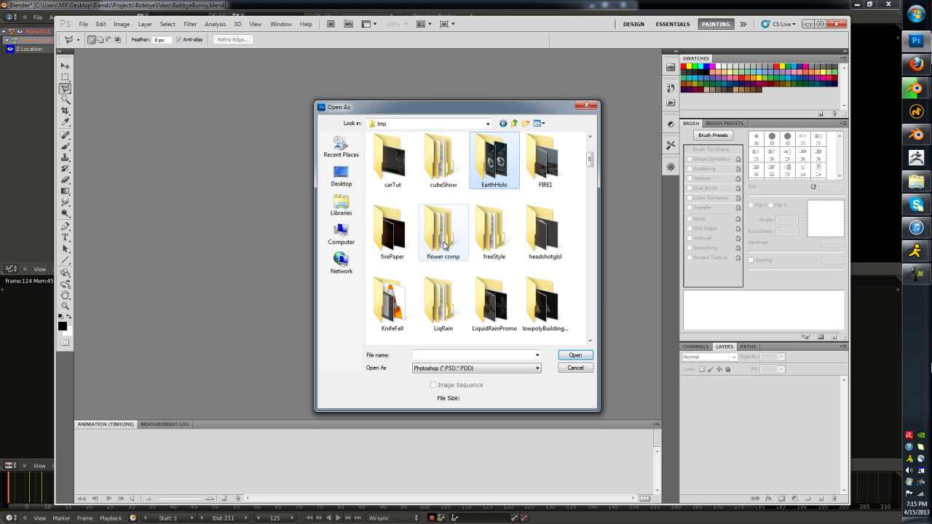
double_click(392, 303)
click(393, 166)
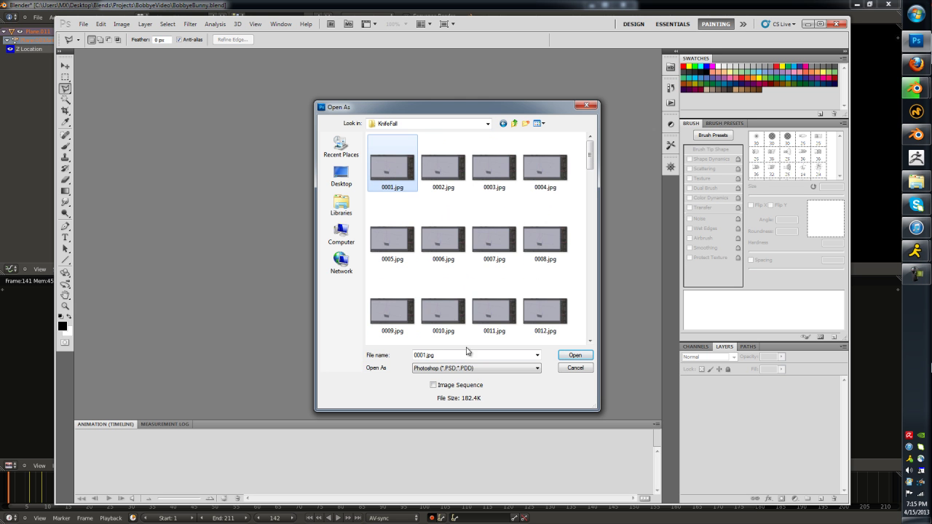
click(563, 360)
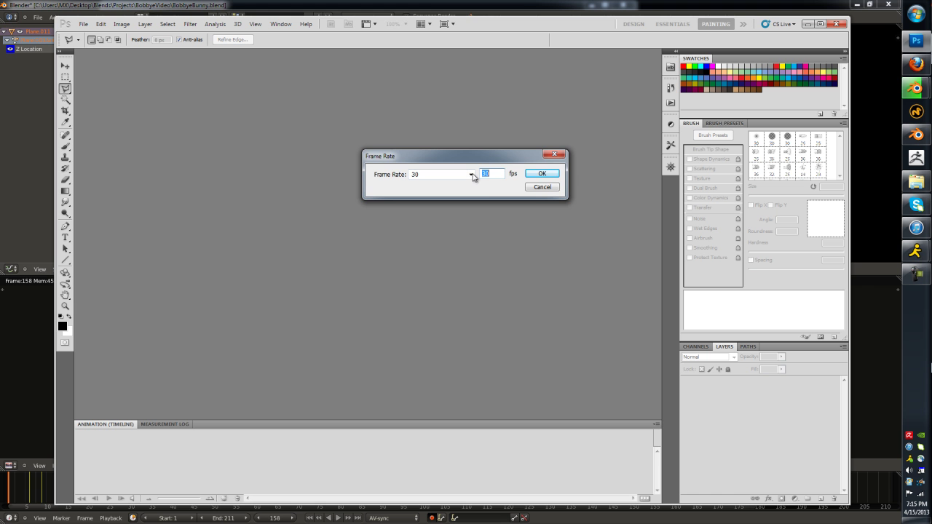
click(542, 173)
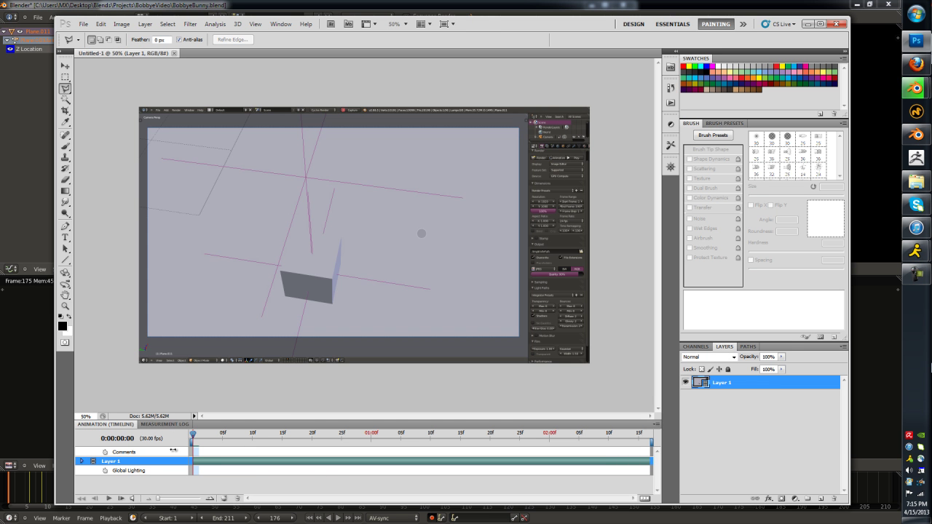
- Play the animation, rewind to the first frame, and return to Photoshop
click(109, 499)
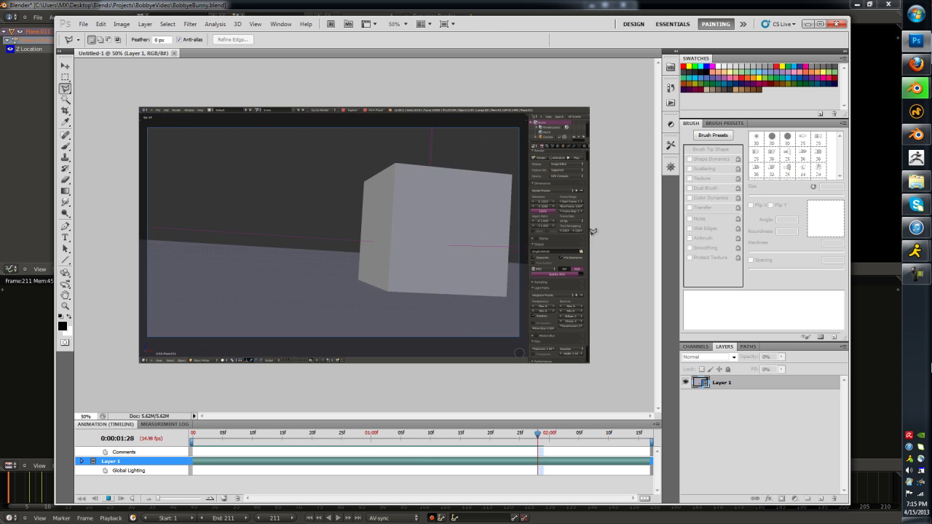
click(108, 499)
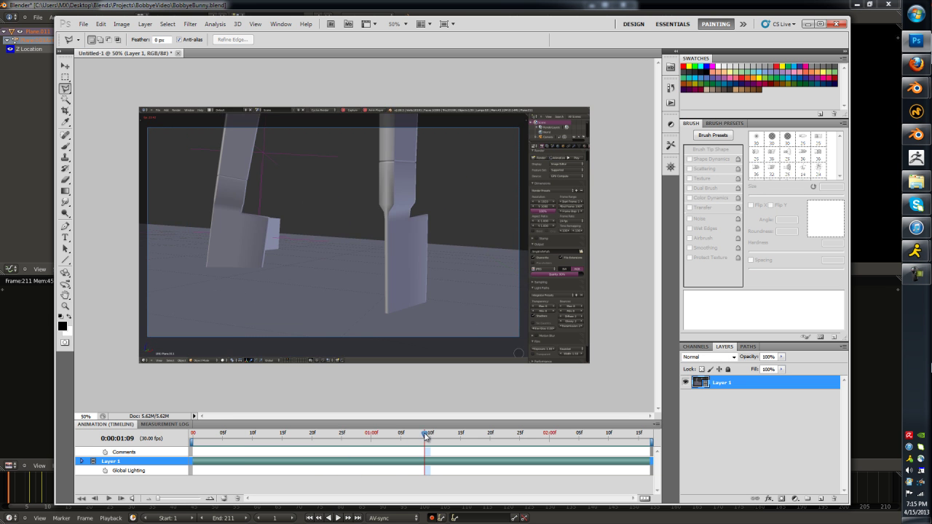
drag(426, 435, 152, 448)
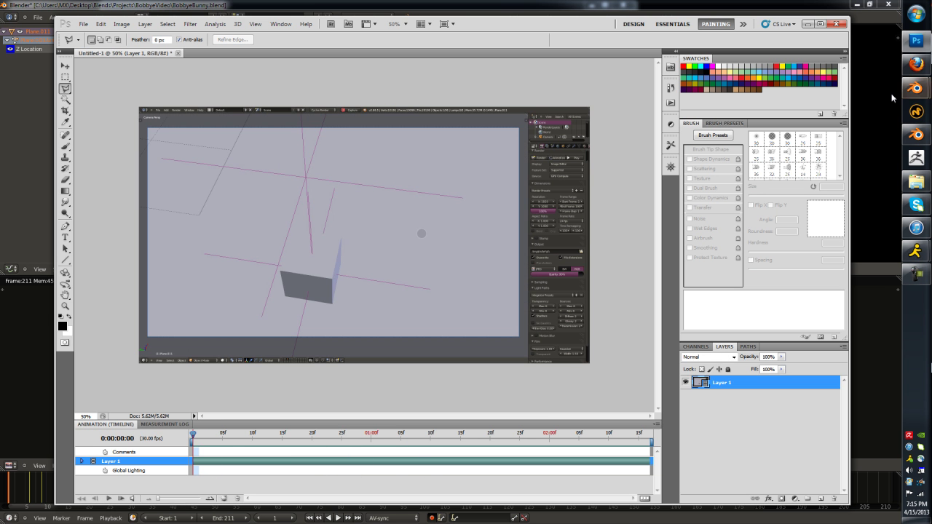
click(916, 87)
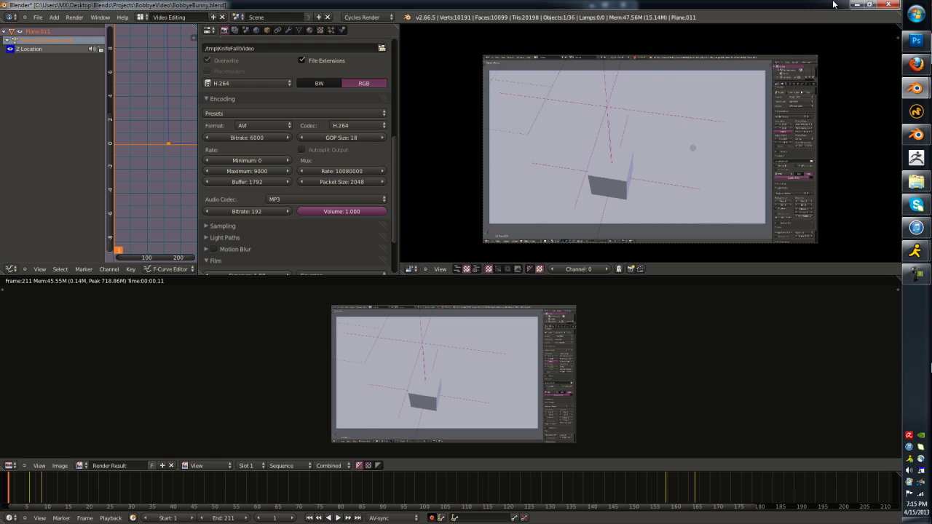
click(856, 4)
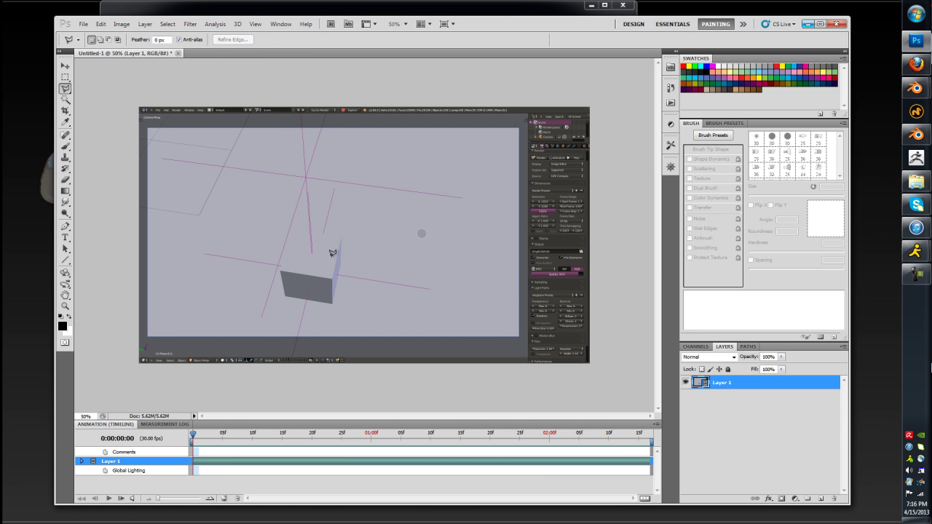
- Add a new layer filled with black above the video
click(819, 499)
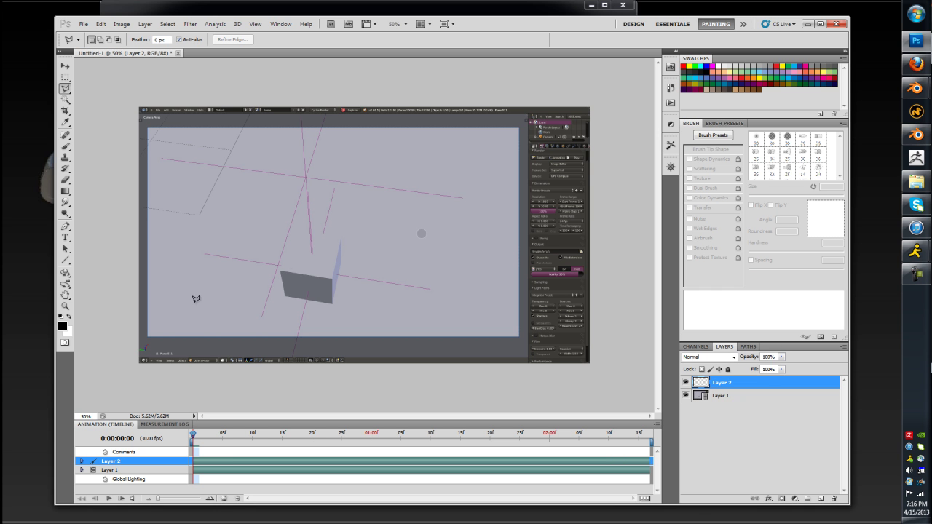
key(shift+F5)
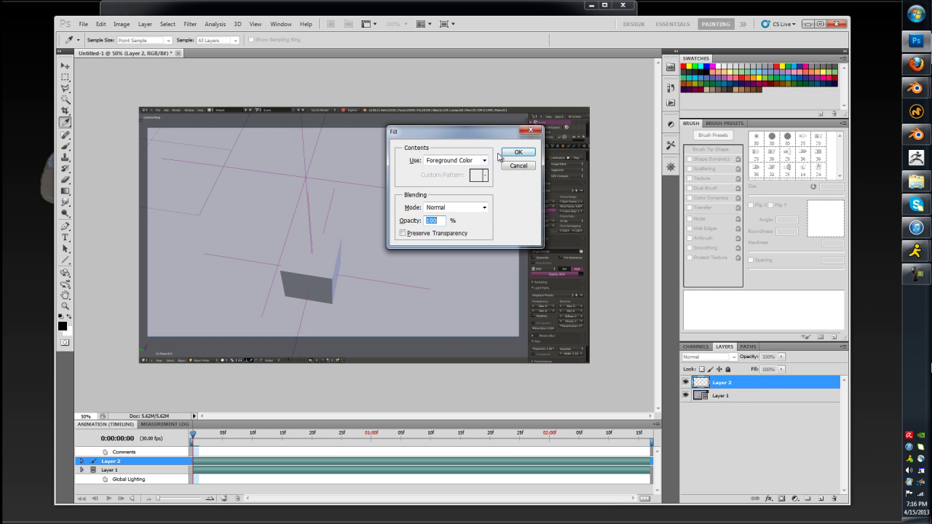
click(510, 153)
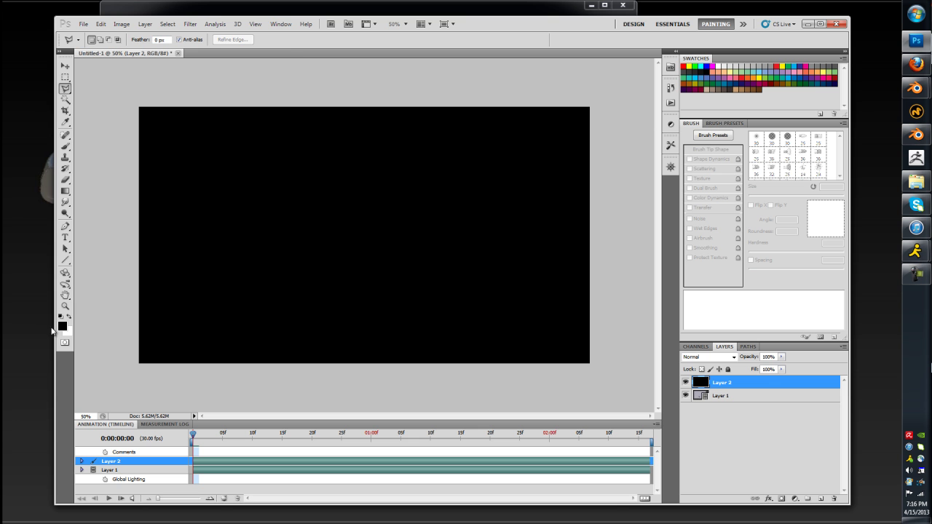
- Render a 105mm Prime lens flare at brightness 85, blended in Screen mode
click(188, 24)
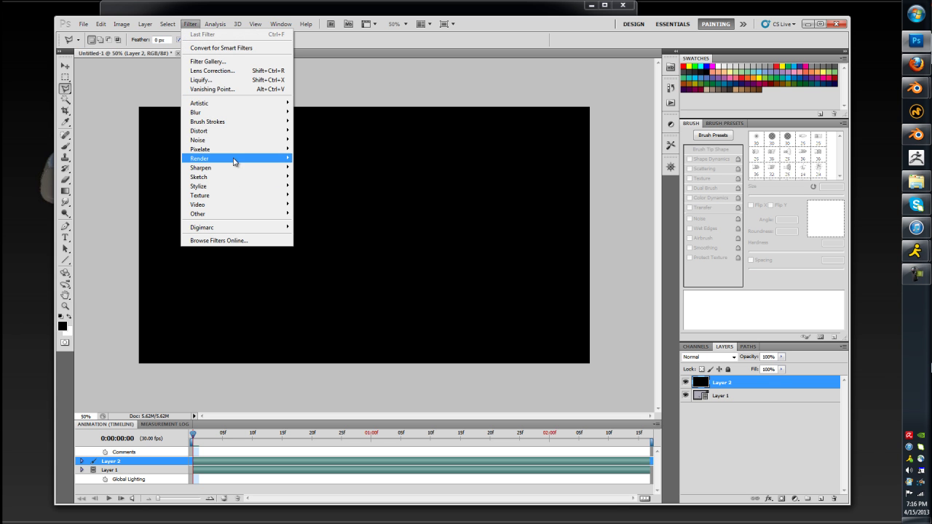
mouse_move(199, 158)
click(141, 189)
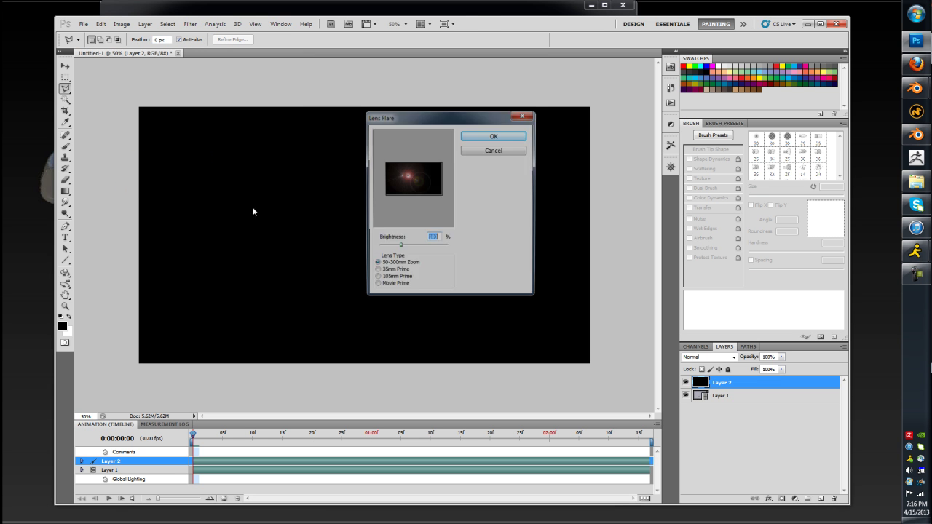
click(385, 279)
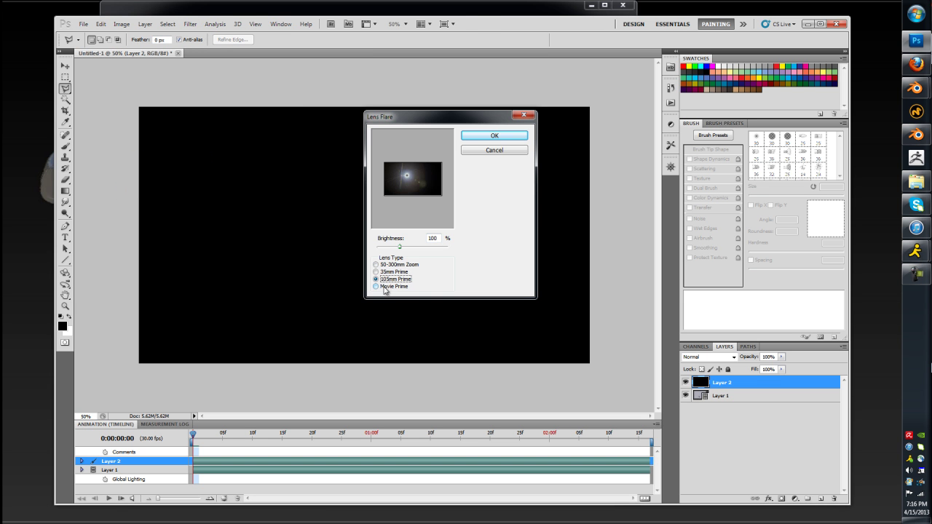
click(386, 287)
drag(399, 248, 396, 249)
click(493, 137)
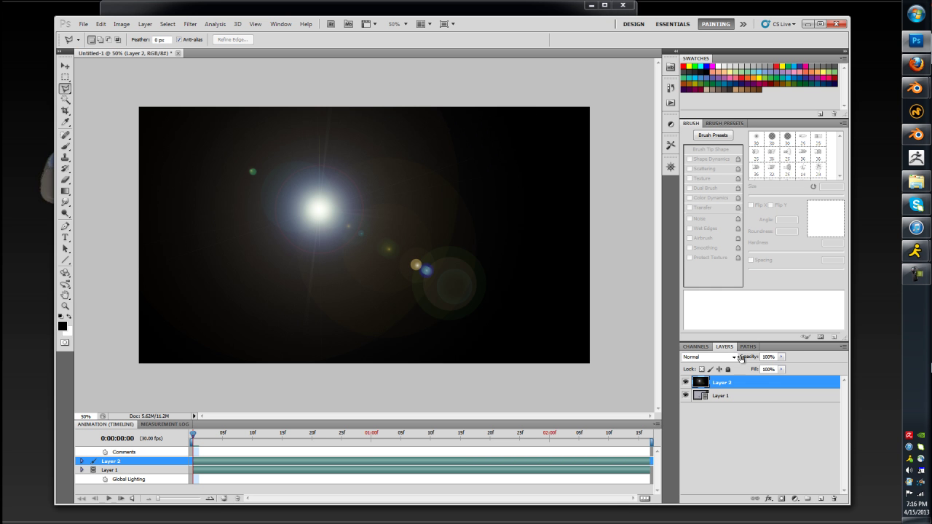
click(733, 356)
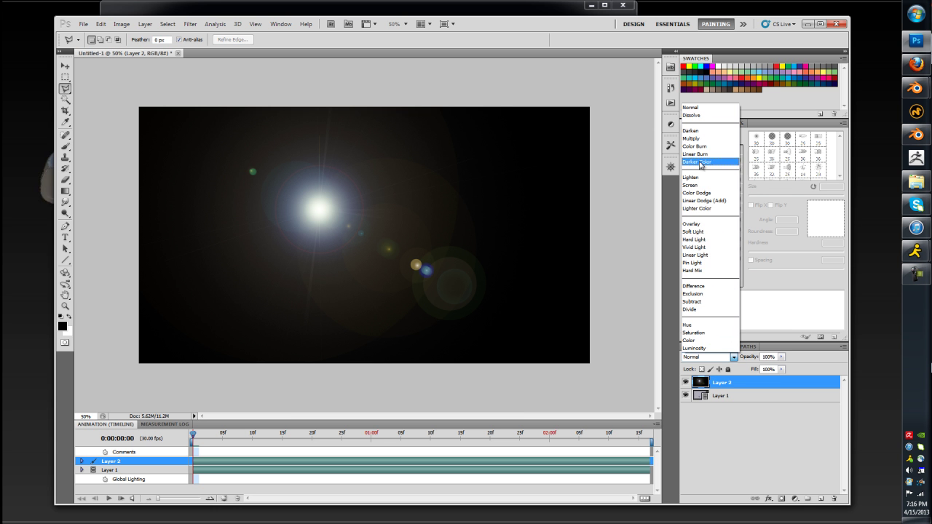
click(701, 187)
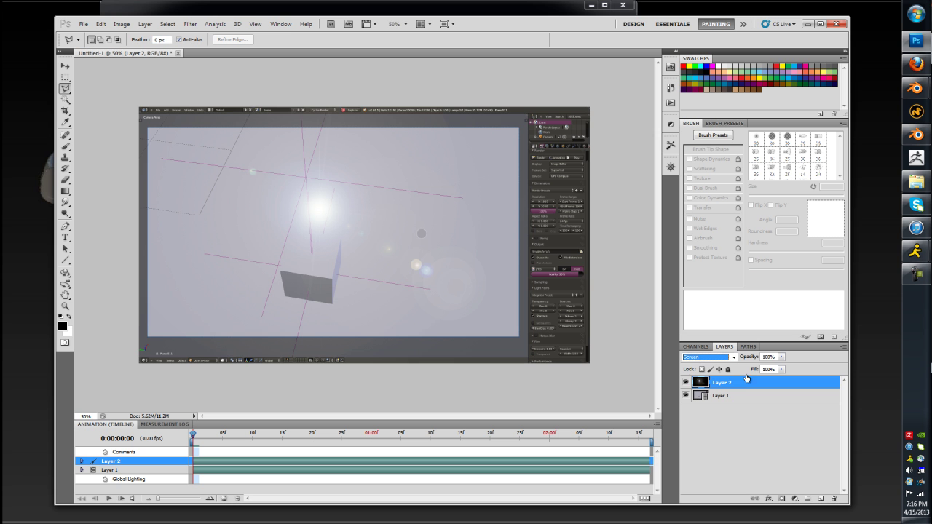
- Move the flare down-left and start opacity keyframing on the flare layer
drag(369, 235, 342, 256)
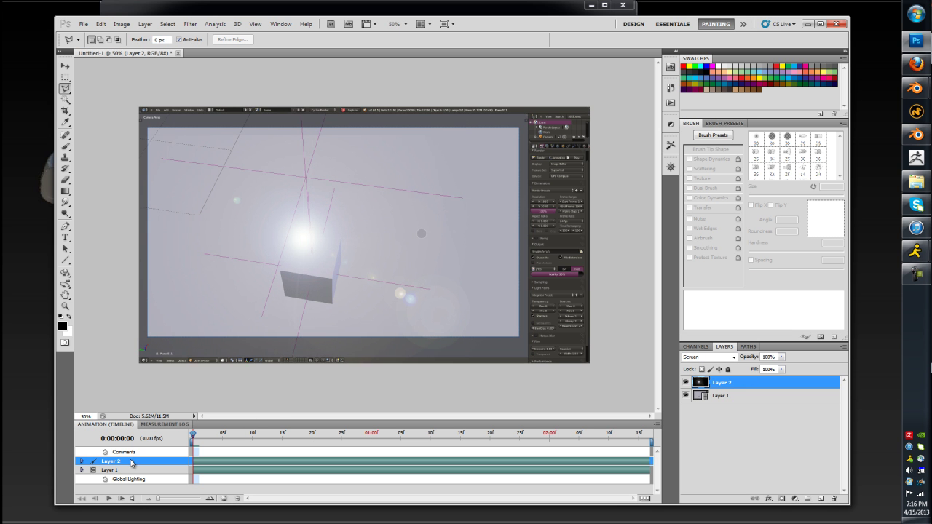
click(82, 461)
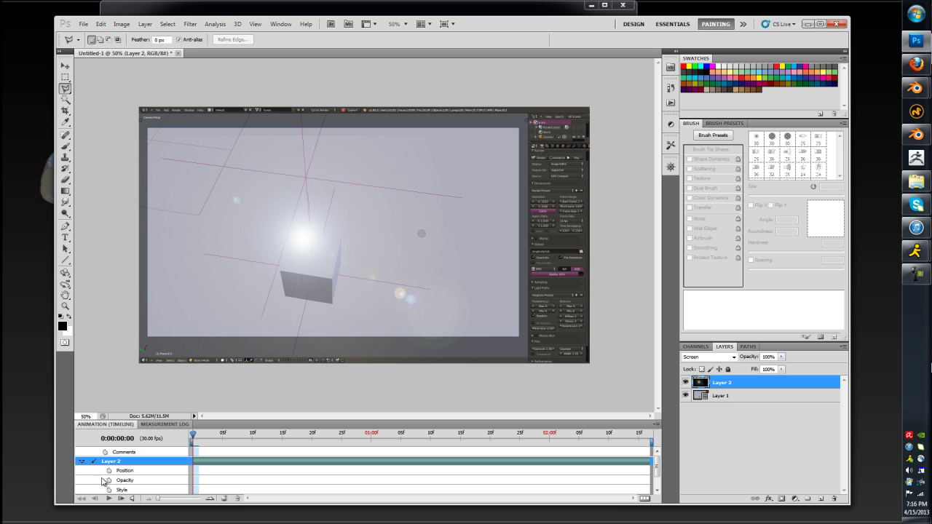
click(109, 482)
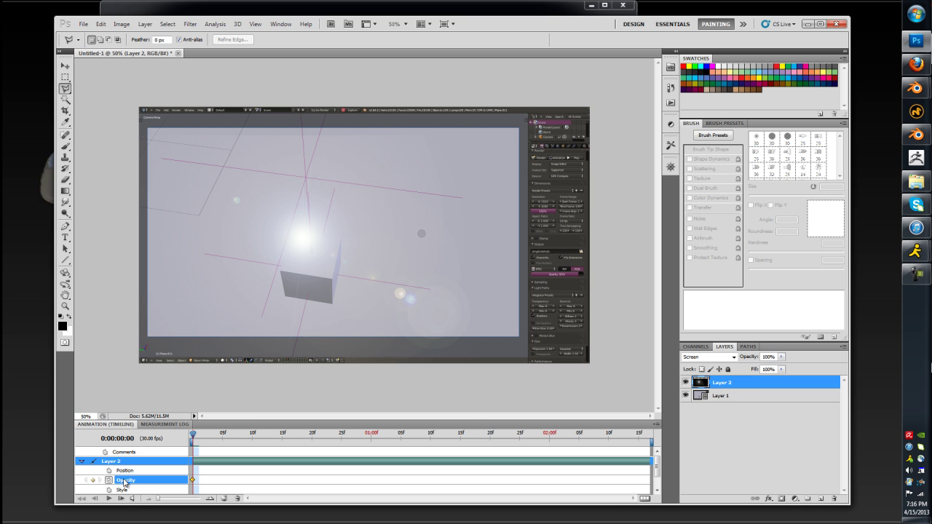
click(782, 356)
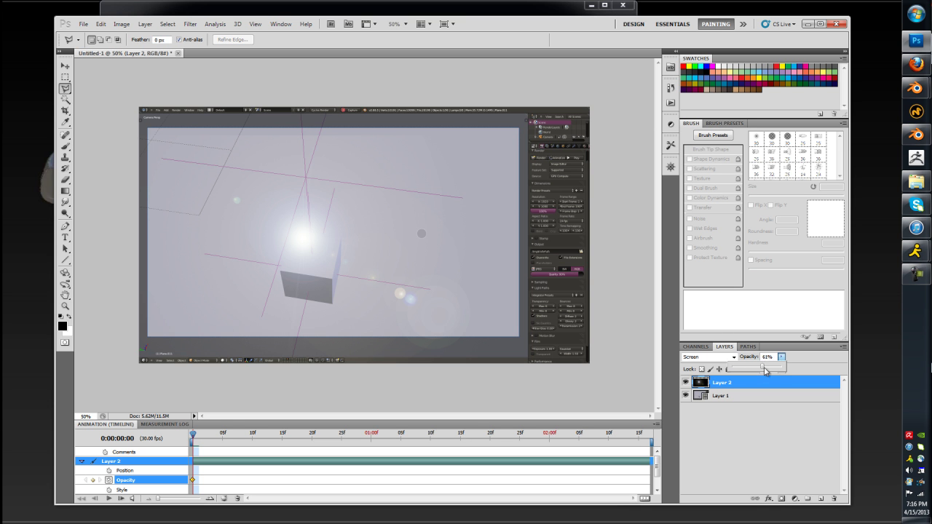
drag(765, 371, 726, 377)
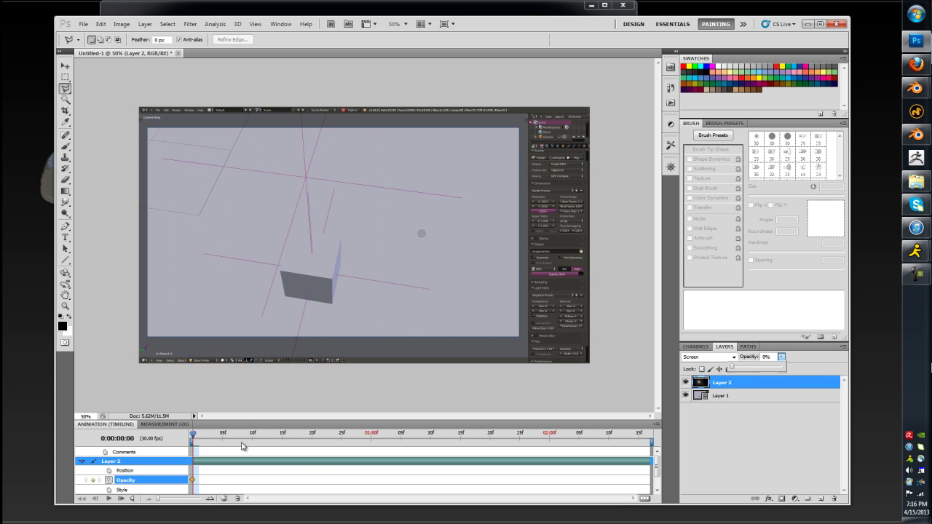
drag(738, 369, 744, 371)
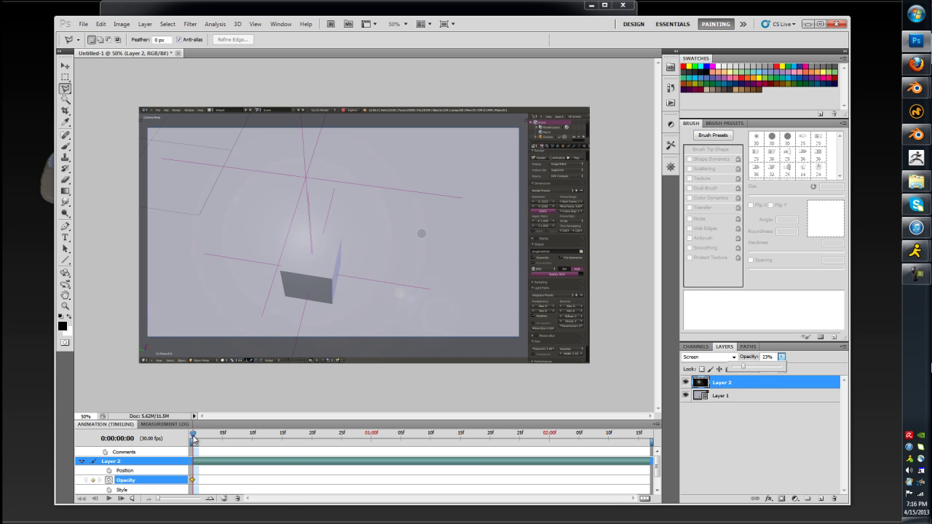
- Keyframe the flare's position and full 100% opacity at frame 15
click(110, 471)
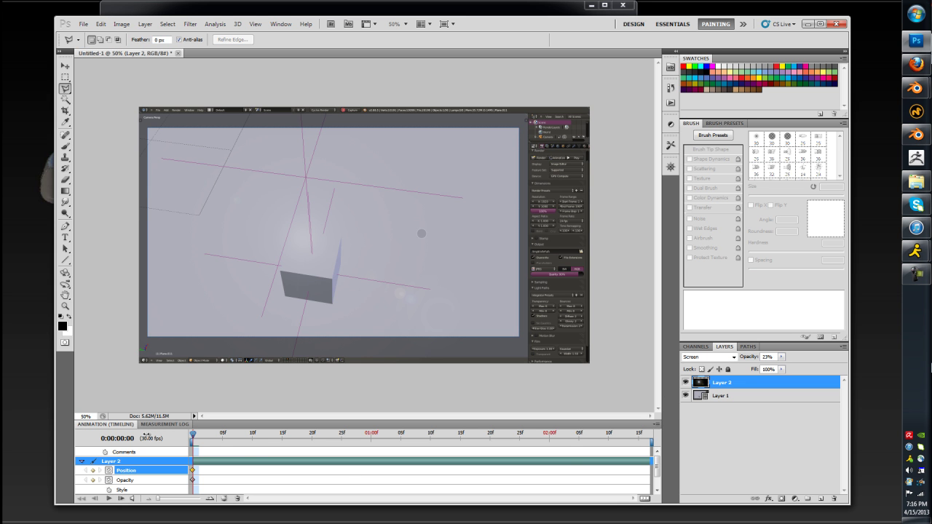
drag(193, 439, 283, 446)
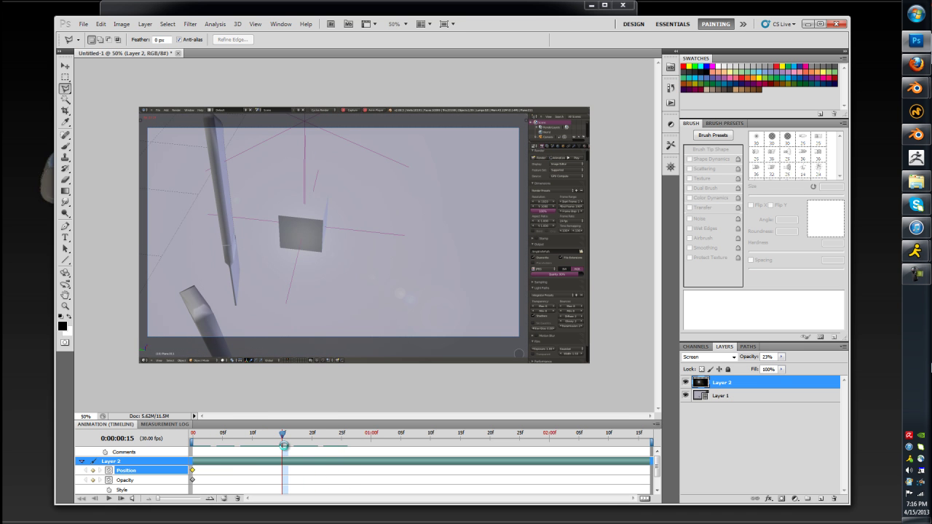
drag(297, 227, 300, 227)
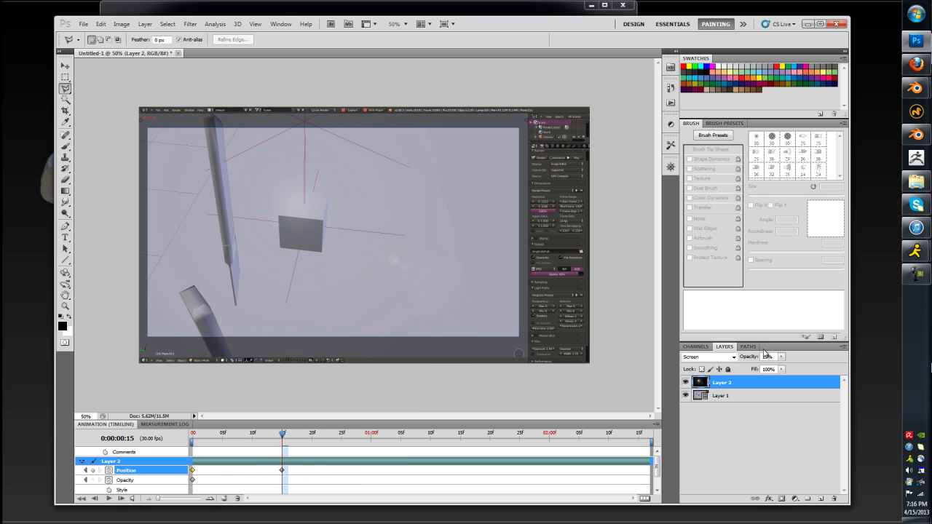
click(781, 357)
drag(833, 372, 837, 371)
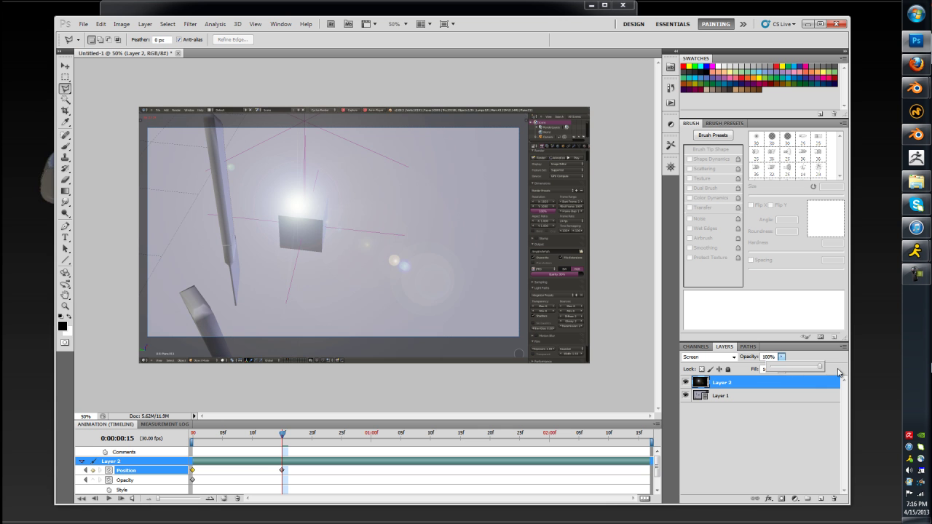
click(308, 209)
drag(308, 208, 309, 199)
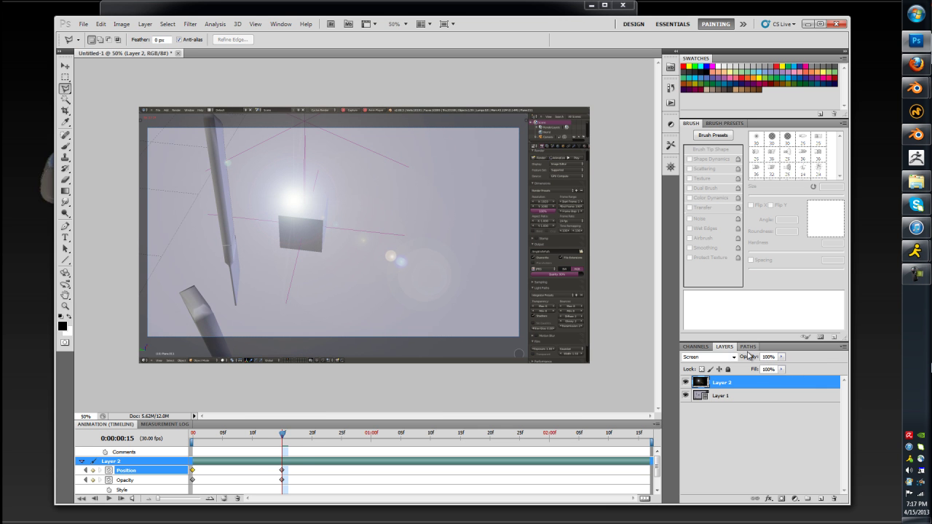
- Add flare position keyframes at frames 18, 7 and 19
drag(286, 439, 299, 434)
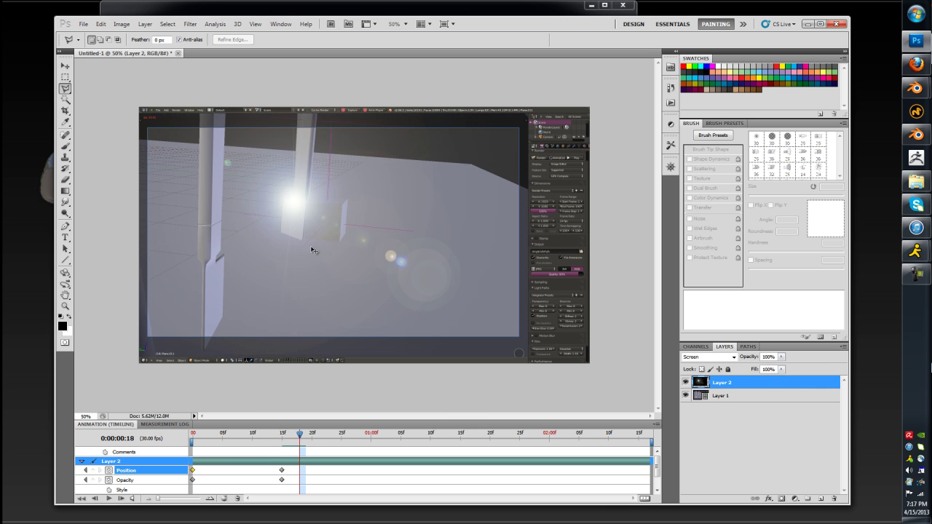
ctrl+drag(312, 251, 324, 245)
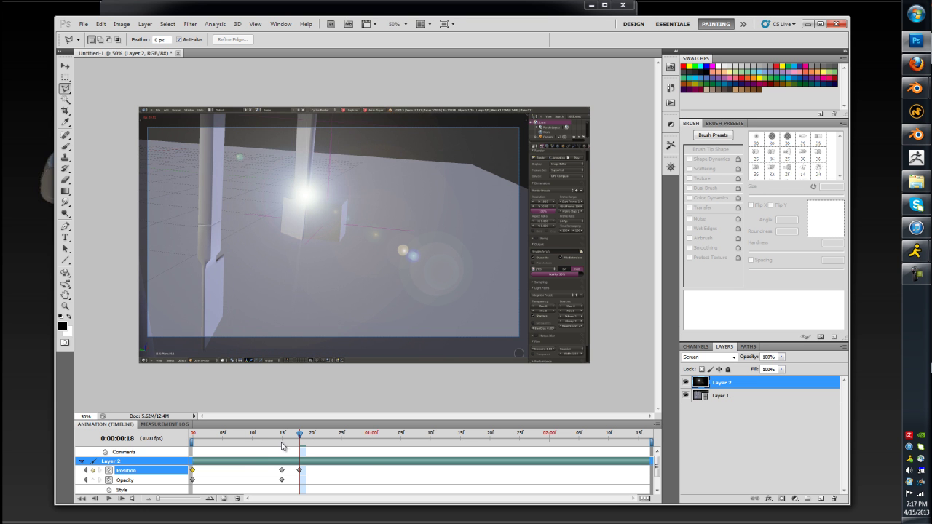
drag(300, 437, 235, 431)
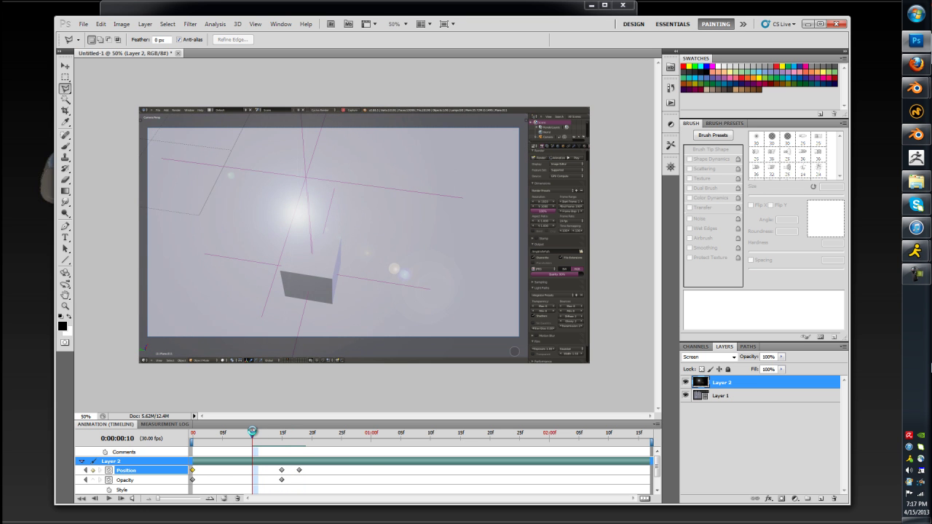
ctrl+drag(312, 223, 316, 233)
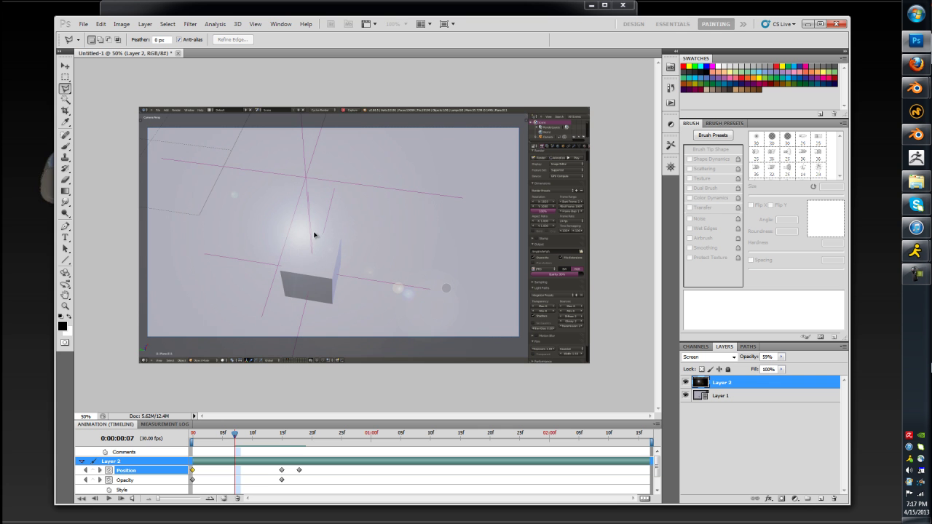
mouse_move(233, 437)
mouse_down()
mouse_move(332, 437)
mouse_move(307, 435)
mouse_up()
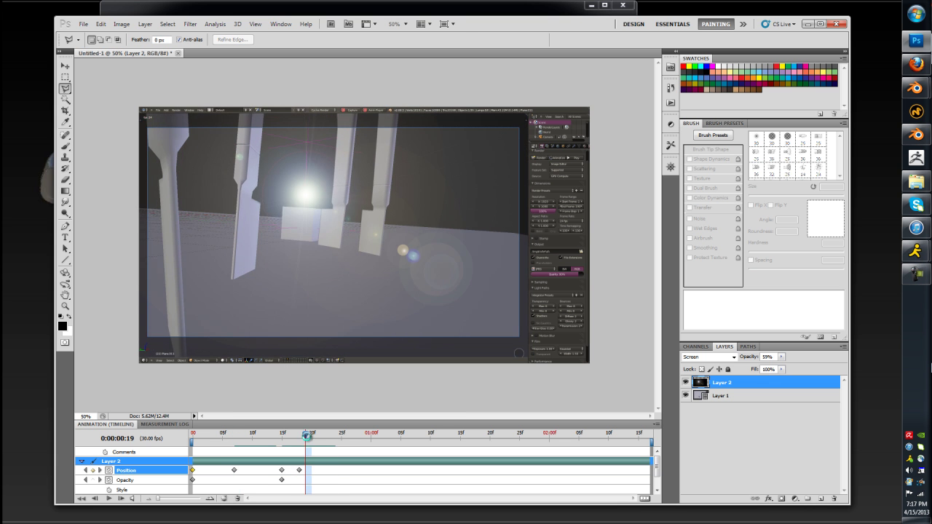
ctrl+drag(330, 227, 326, 248)
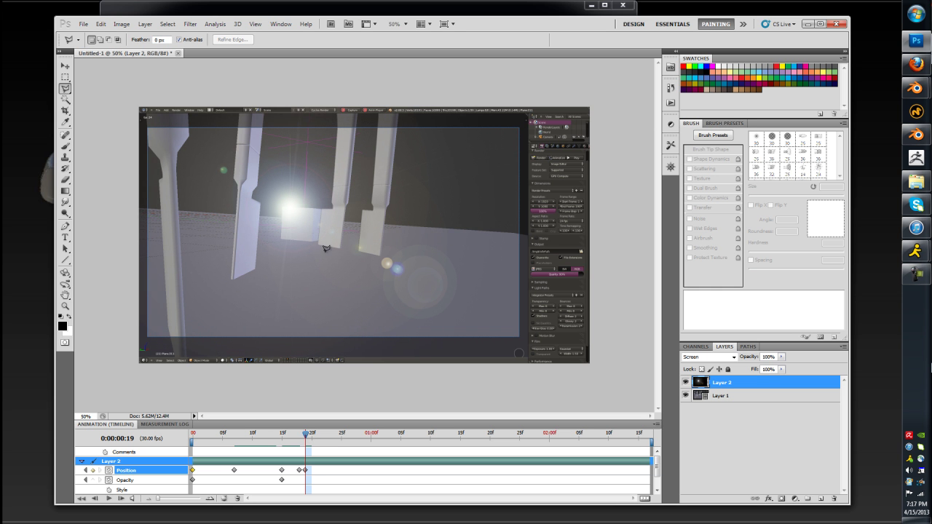
- Keyframe flare opacity at 62% on frame 19 and 0% on frame 21, then preview
click(125, 481)
click(781, 356)
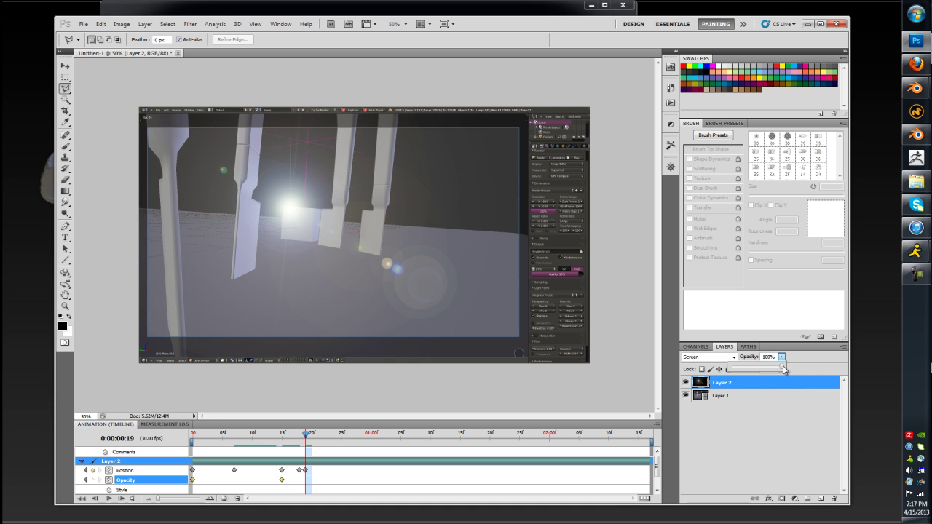
drag(782, 369, 764, 368)
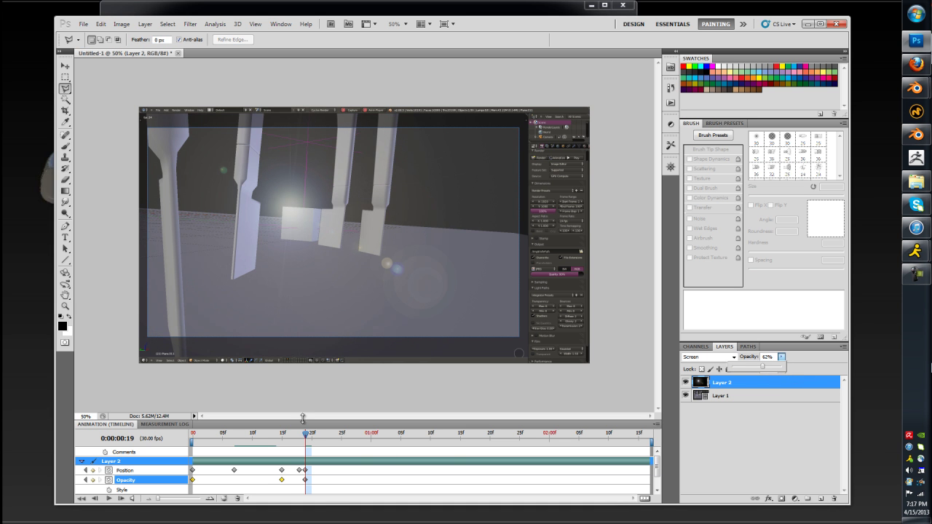
mouse_move(305, 434)
mouse_down()
mouse_move(329, 438)
mouse_move(318, 440)
mouse_up()
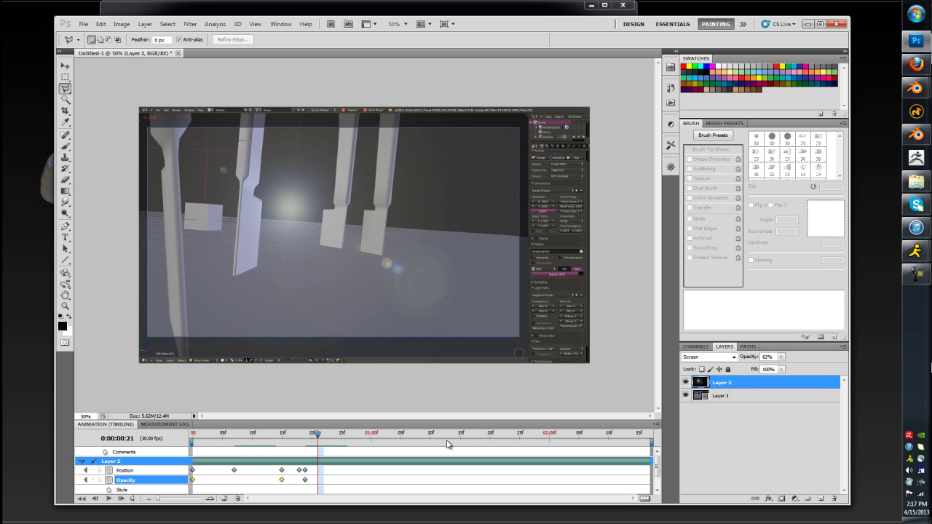
click(781, 358)
drag(781, 364, 720, 369)
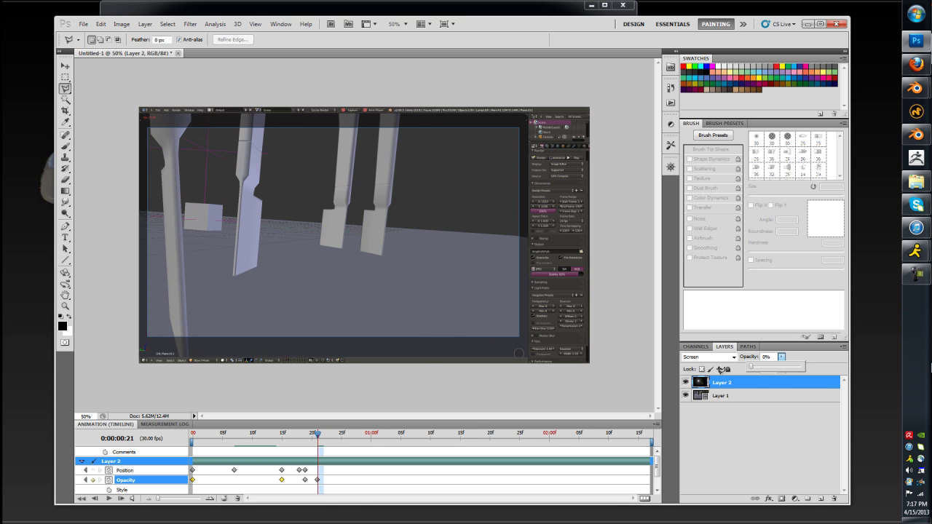
drag(319, 437, 182, 438)
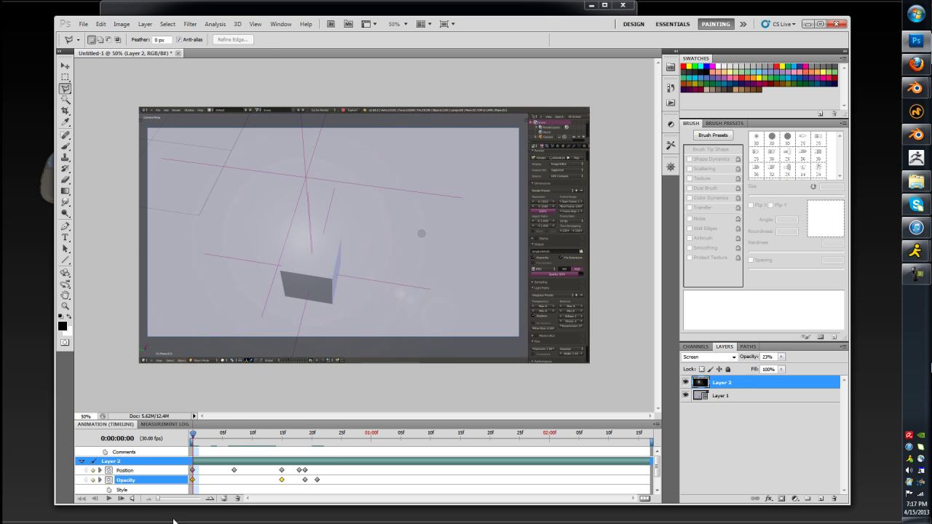
click(108, 498)
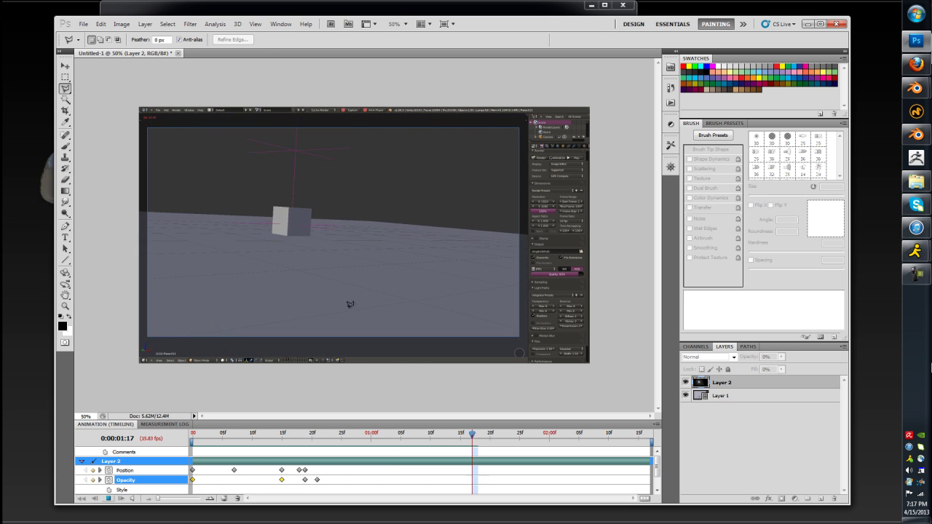
- Marquee-select the rendered camera view, crop the canvas to it, and deselect
key(space)
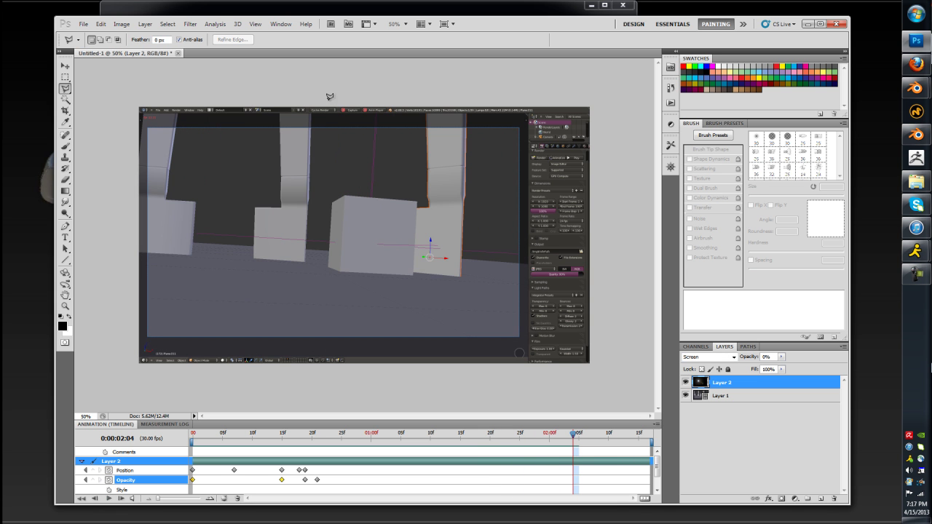
click(65, 78)
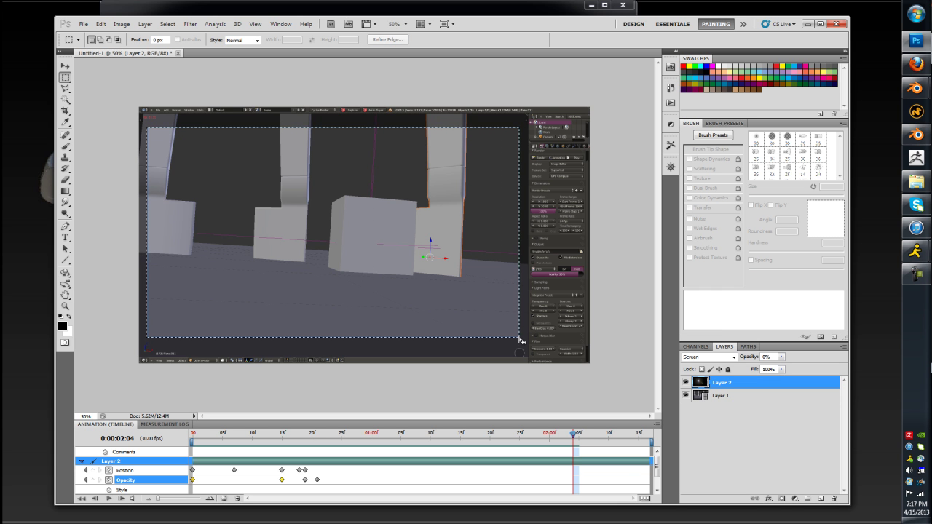
drag(431, 314, 519, 337)
click(121, 24)
mouse_move(140, 112)
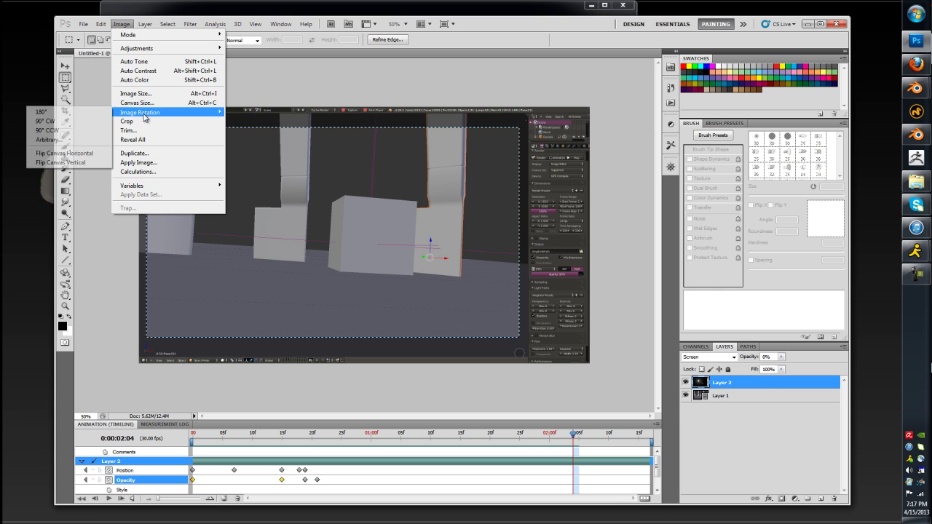
click(143, 121)
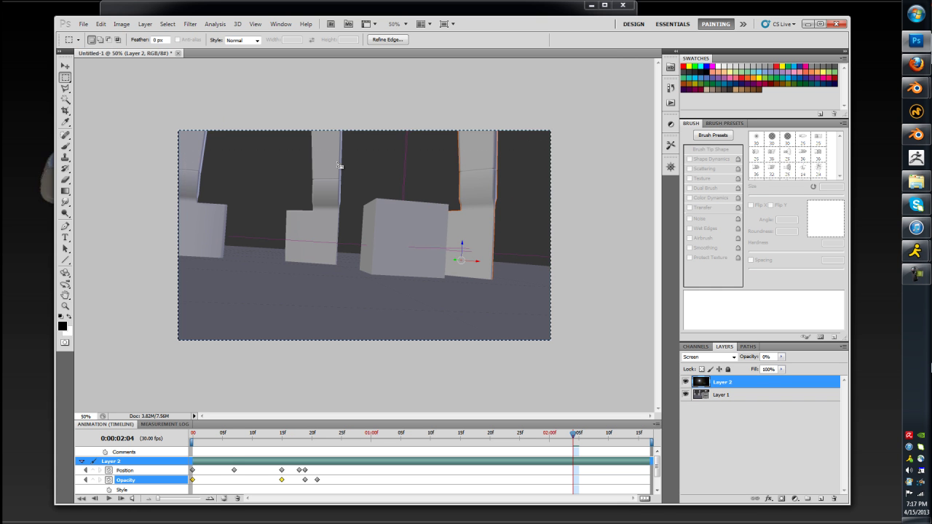
key(ctrl+d)
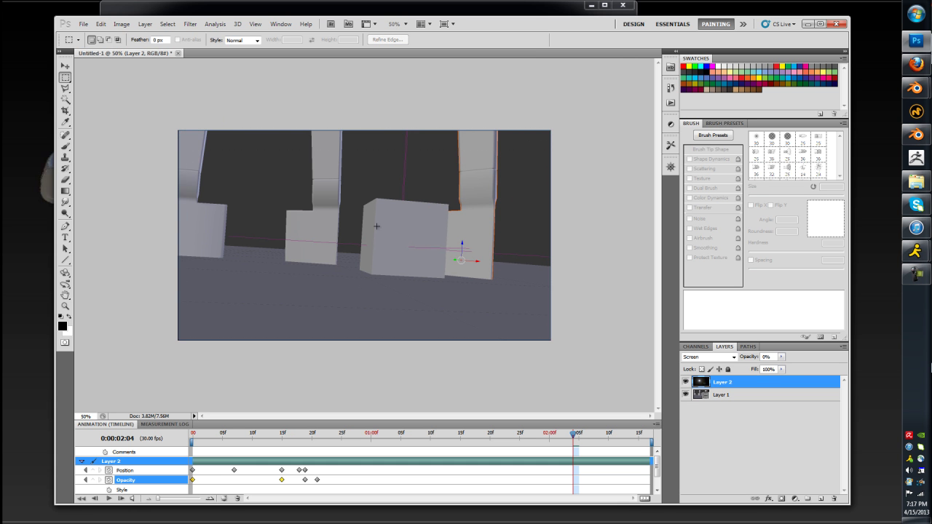
- Try Curves on Layer 1, darkening RGB and adjusting Red, then return to frame 0
click(739, 393)
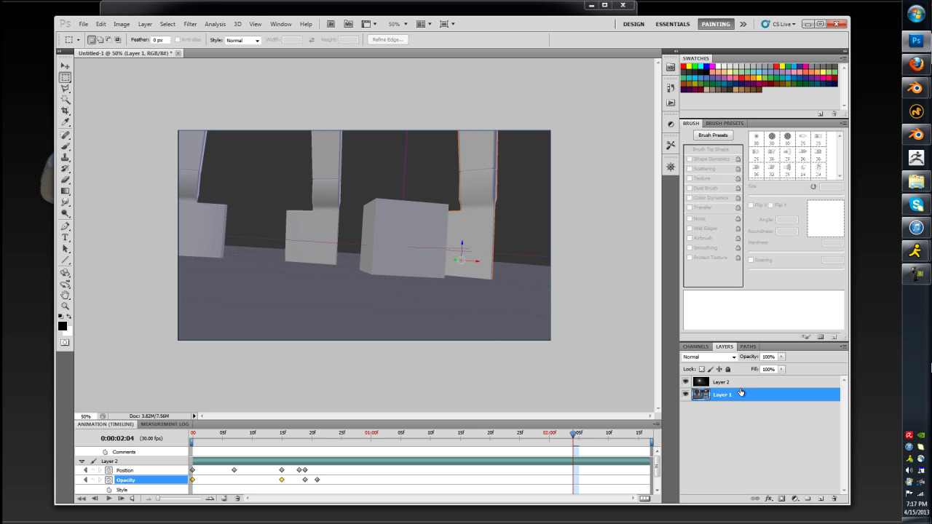
click(121, 24)
mouse_move(167, 48)
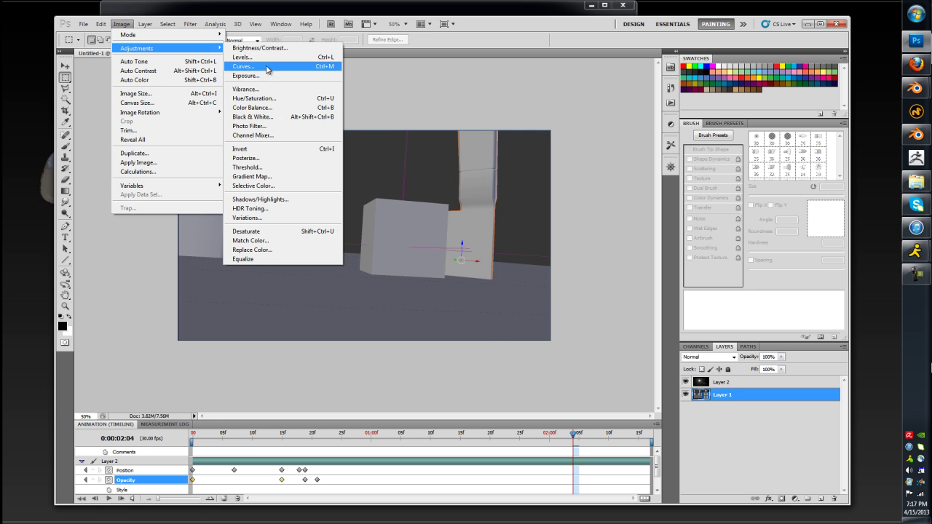
click(267, 69)
mouse_move(612, 259)
mouse_down()
mouse_move(624, 281)
mouse_move(611, 256)
mouse_up()
click(575, 193)
click(568, 210)
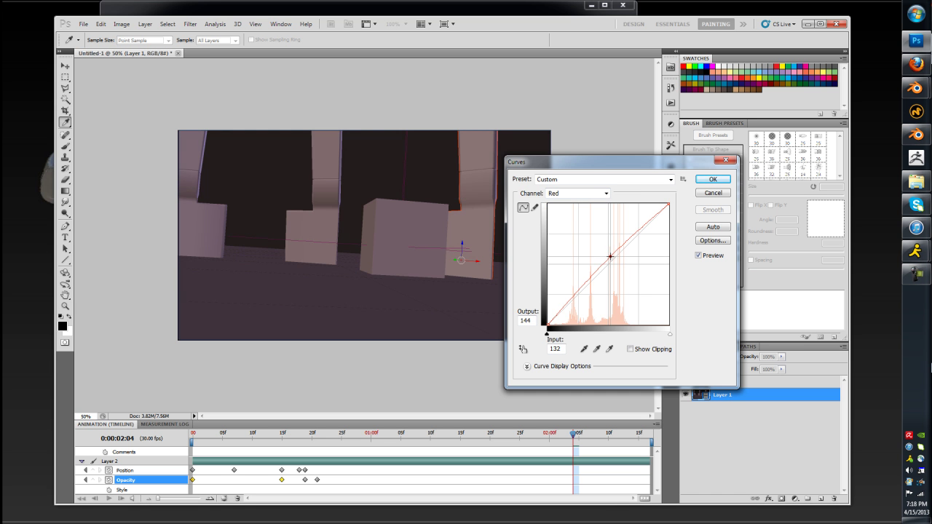
drag(668, 204, 655, 208)
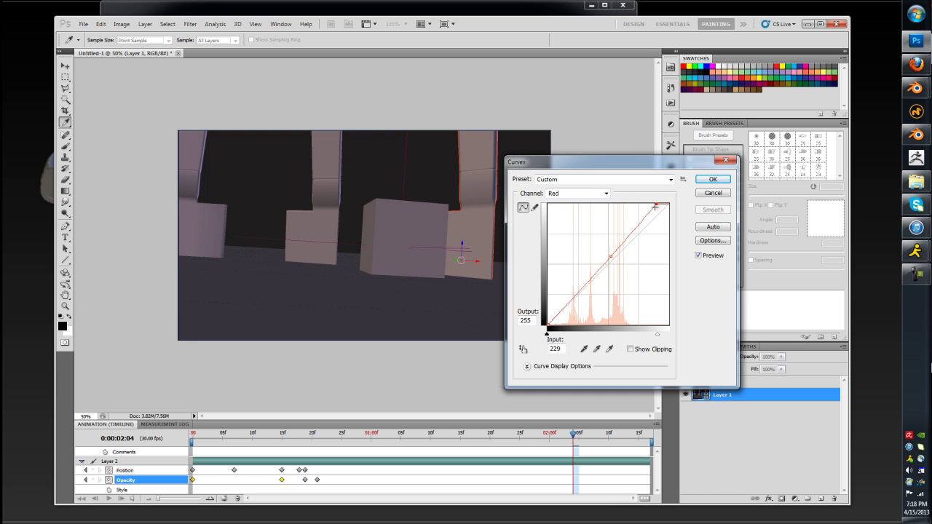
drag(611, 256, 612, 263)
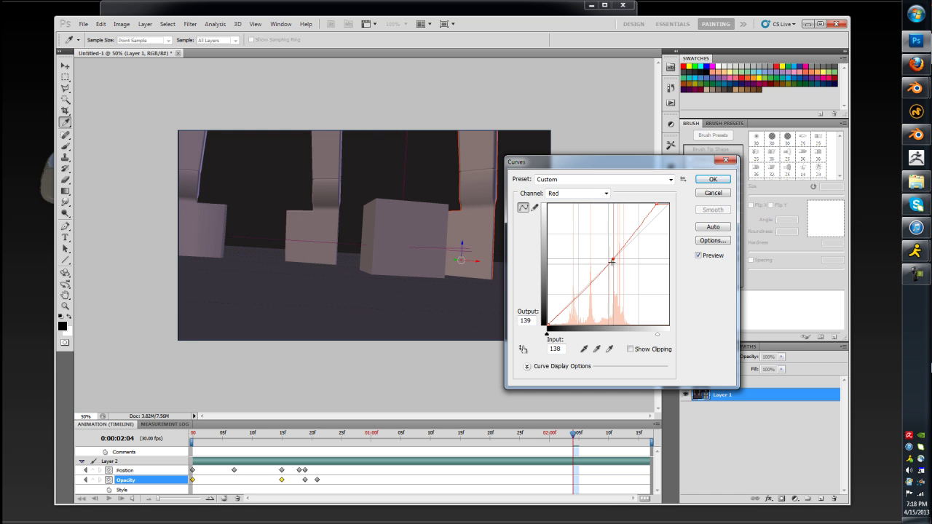
click(713, 180)
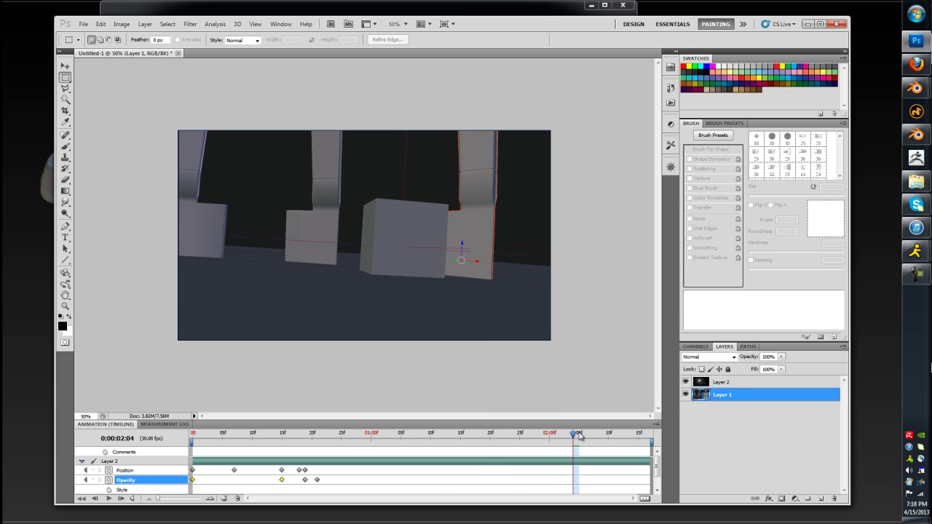
drag(578, 436, 257, 435)
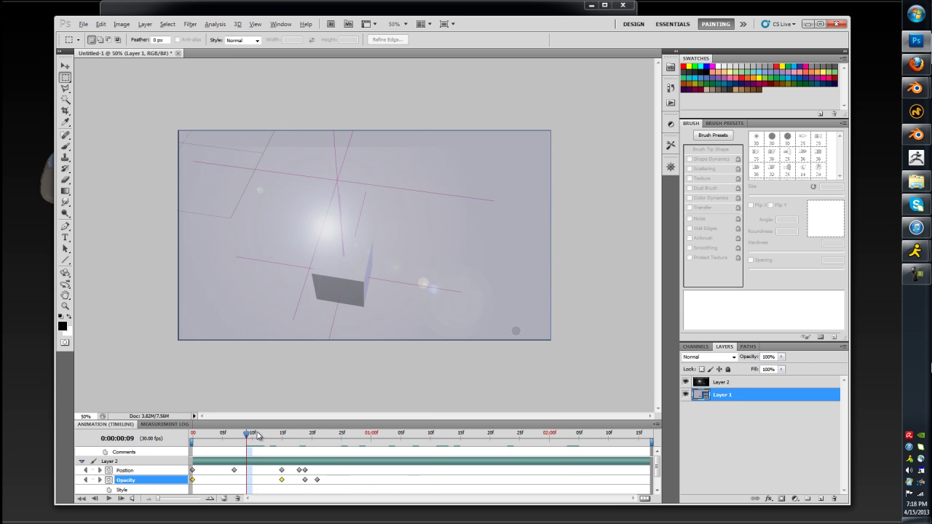
drag(252, 437, 182, 438)
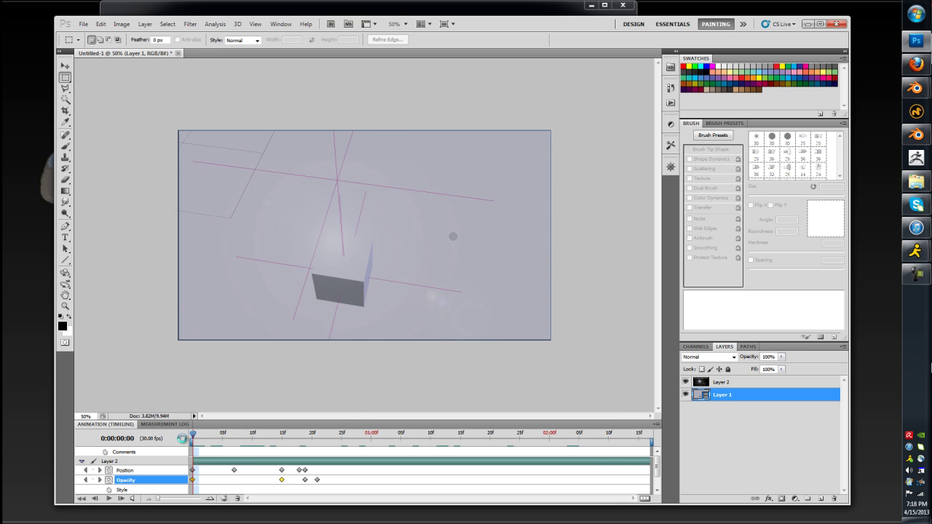
- Open the Blends folder in Explorer and drag Vignetter.jpg into Photoshop
click(916, 181)
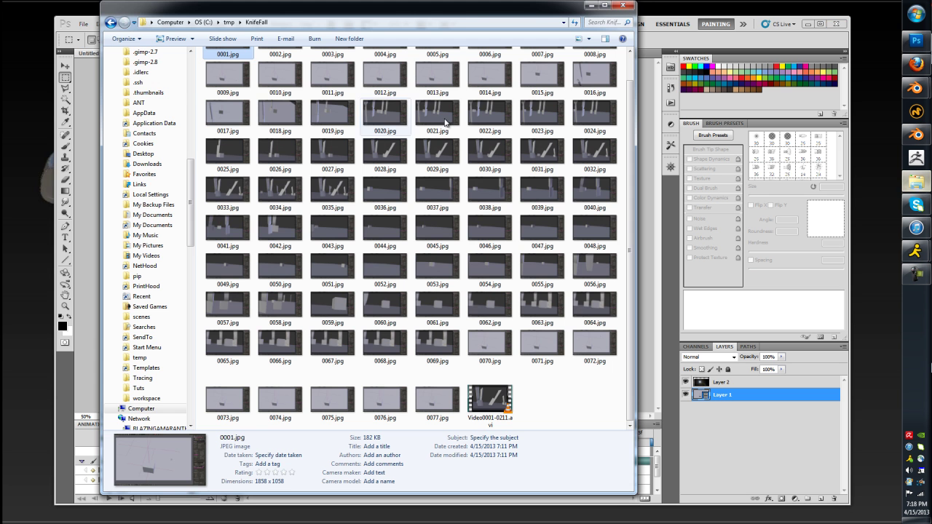
click(189, 81)
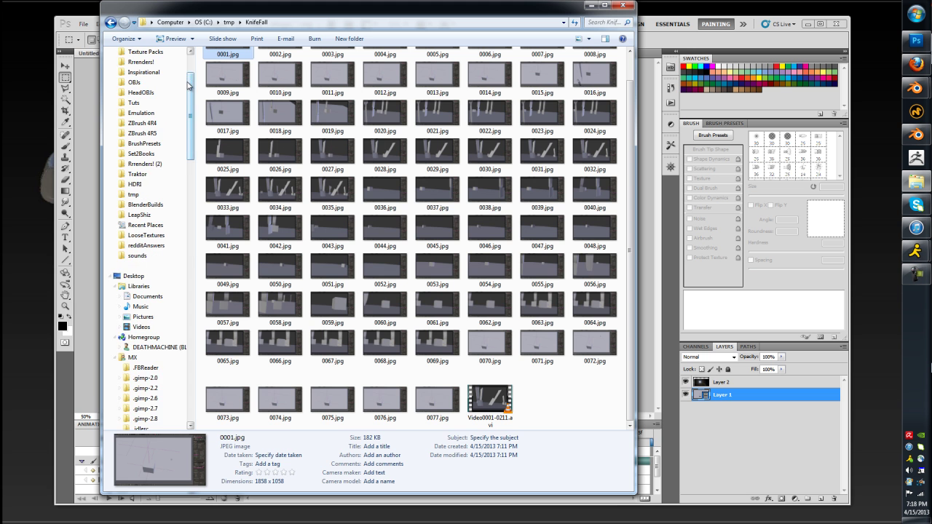
click(188, 85)
click(146, 86)
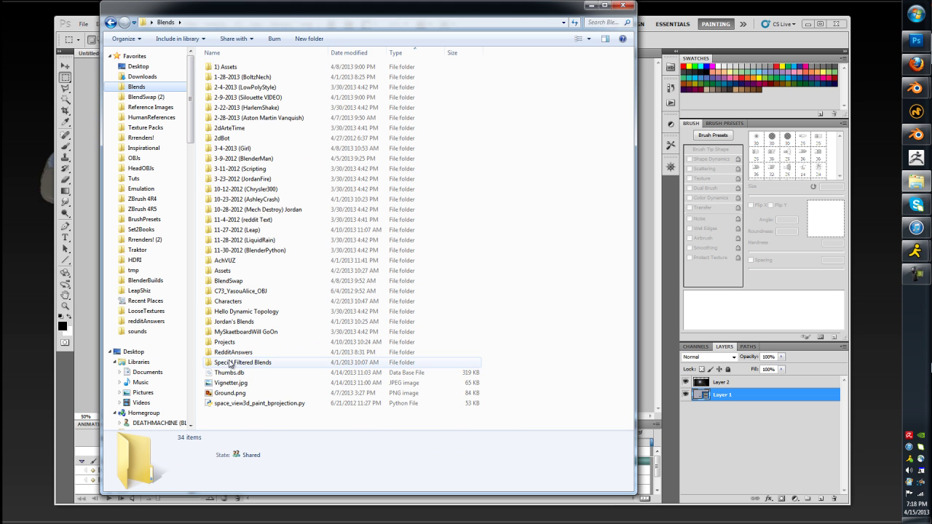
drag(231, 382, 701, 415)
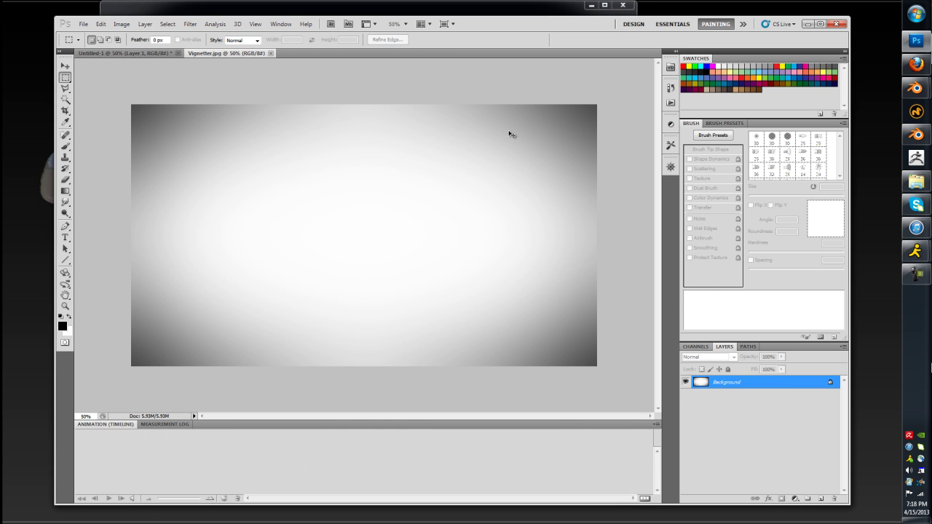
- Close the separately opened Vignetter image and drag it onto the animation canvas instead
click(270, 53)
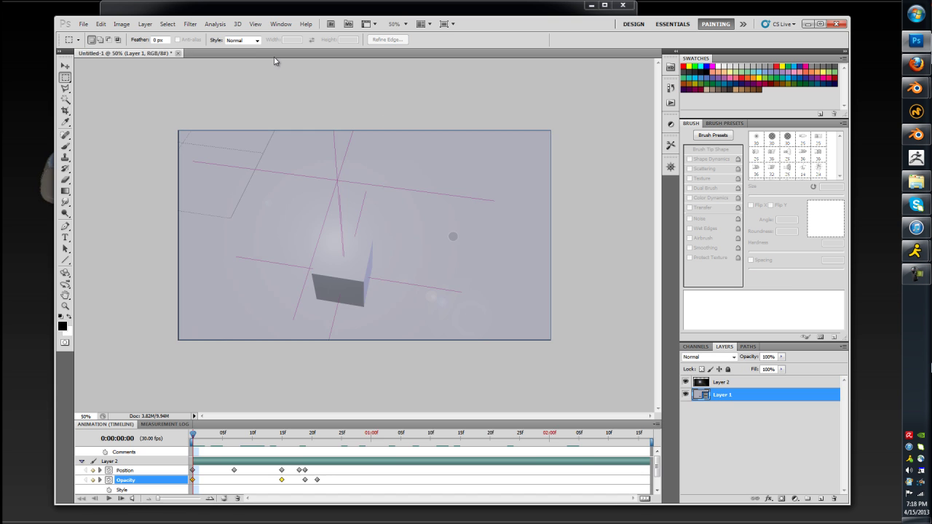
click(910, 175)
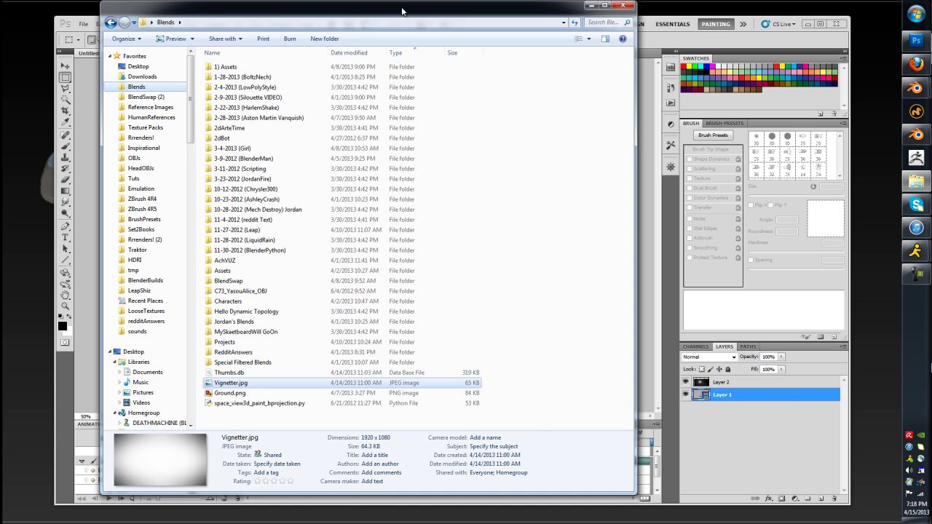
drag(405, 13, 721, 35)
drag(567, 422, 362, 328)
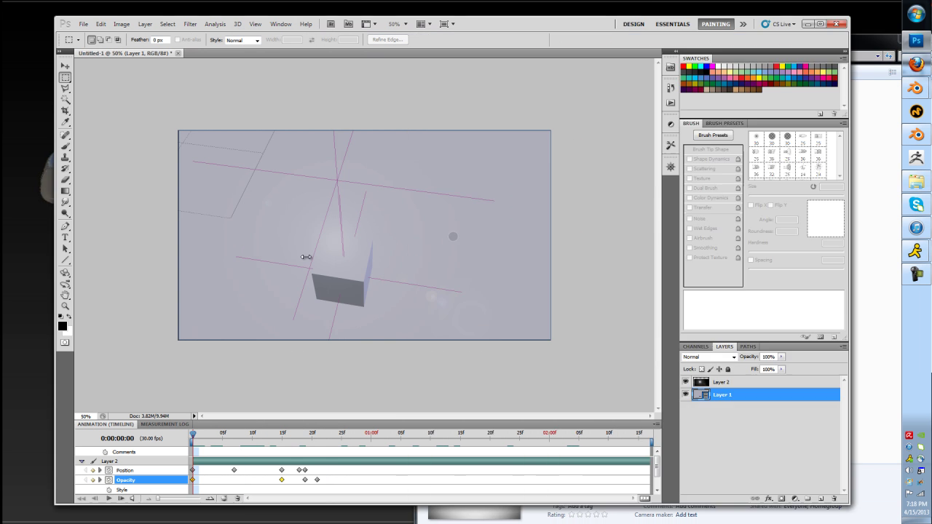
- Place the vignette image and move its layer above Layer 2
key(Return)
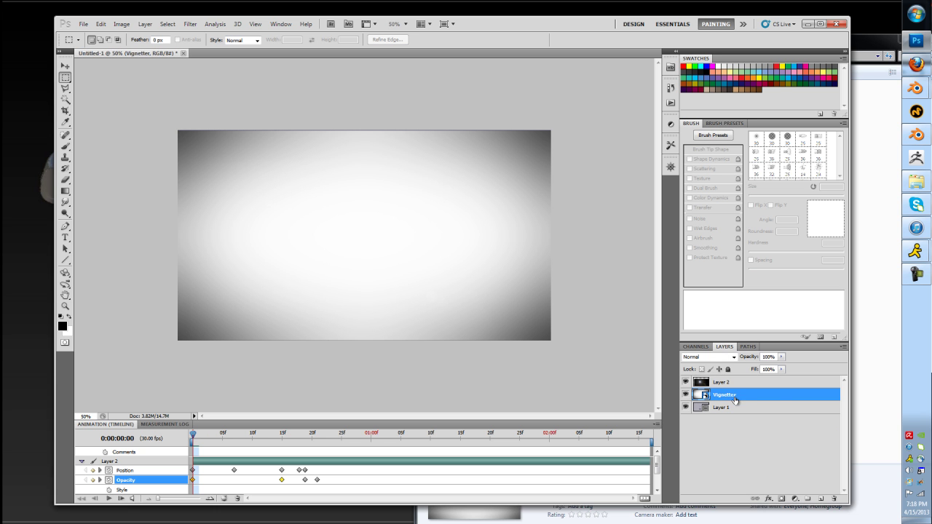
ctrl+click(728, 382)
ctrl+click(724, 382)
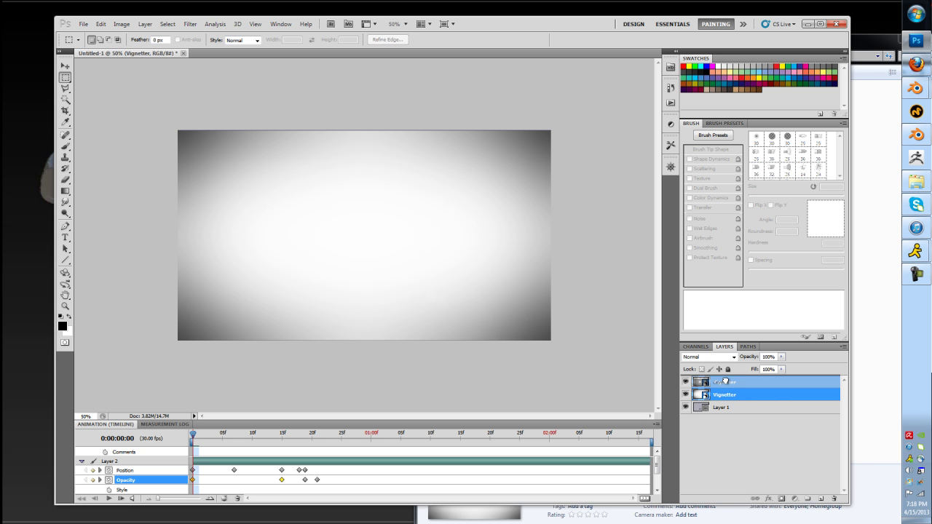
drag(725, 382, 731, 383)
- Blend the Vignetter layer in Multiply mode at 31% opacity
click(722, 358)
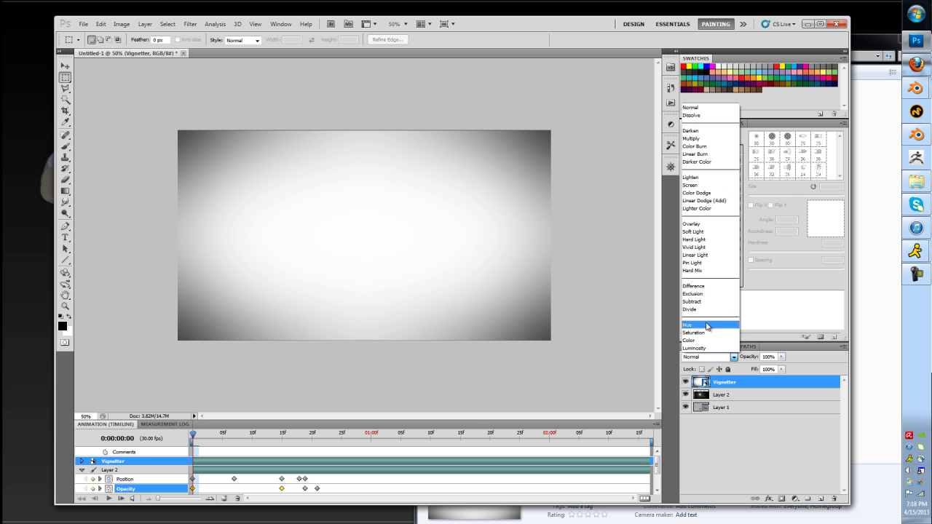
click(695, 139)
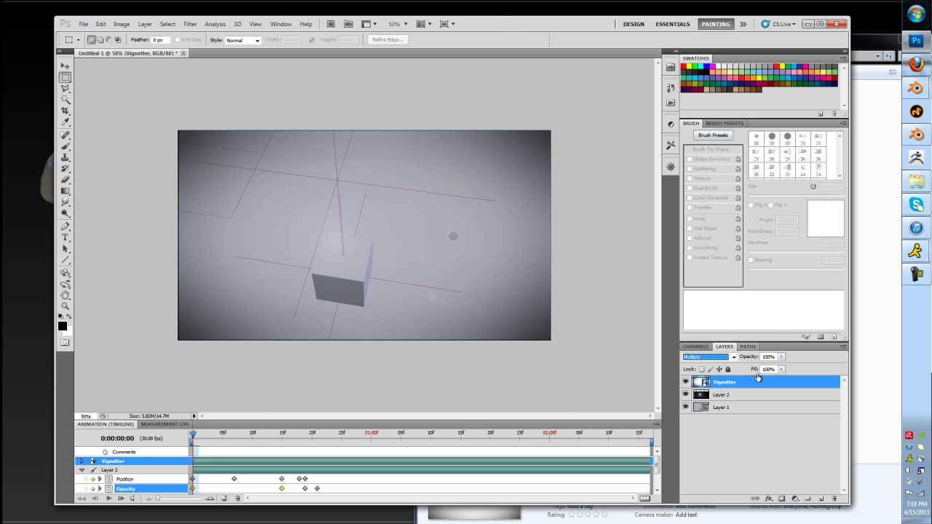
click(781, 356)
drag(781, 369, 753, 370)
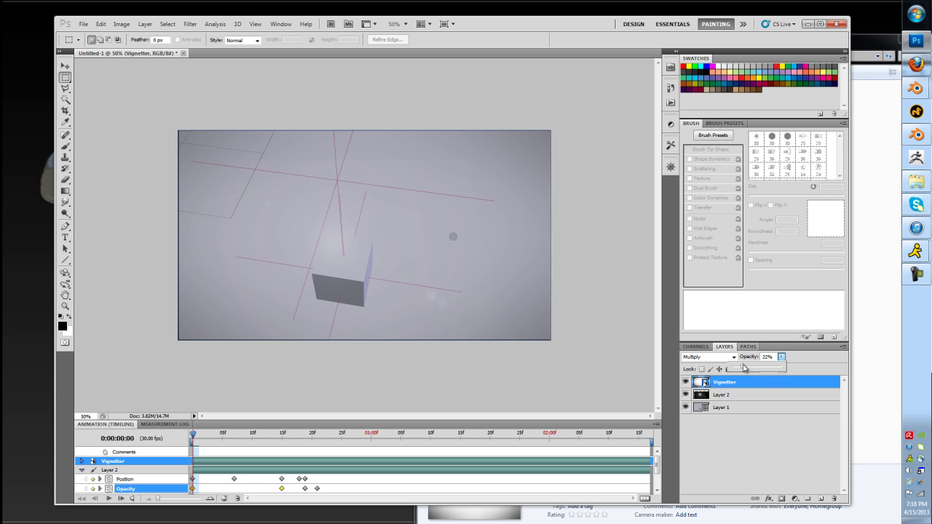
drag(744, 367, 748, 367)
click(632, 408)
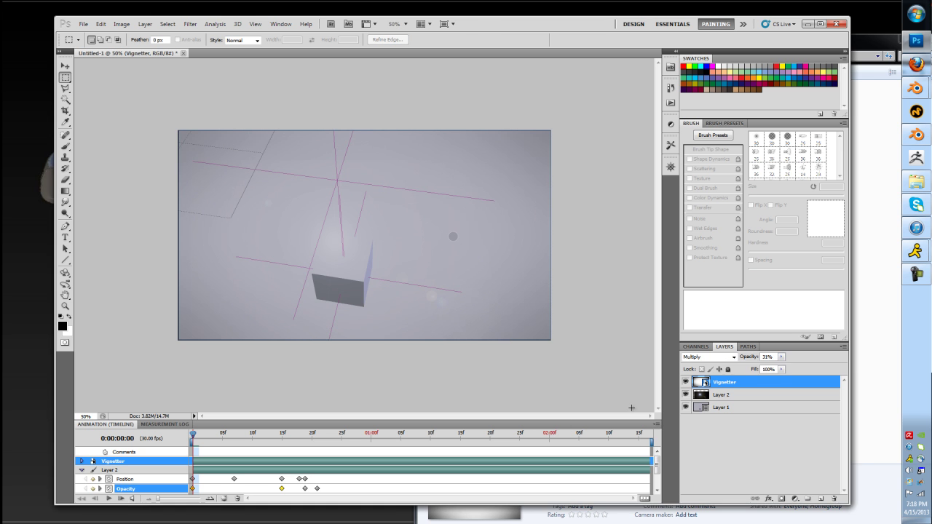
- Play the animation to preview the vignette, then move the playhead to the end
click(109, 499)
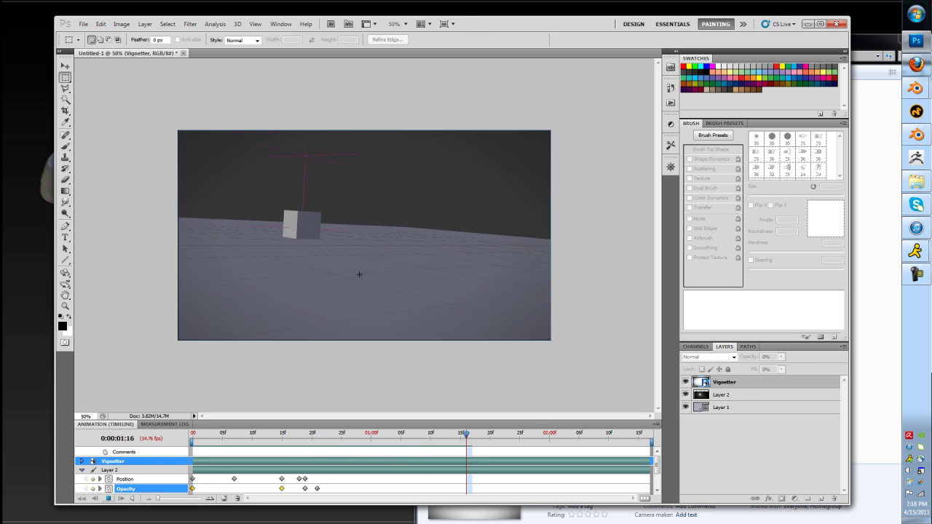
key(space)
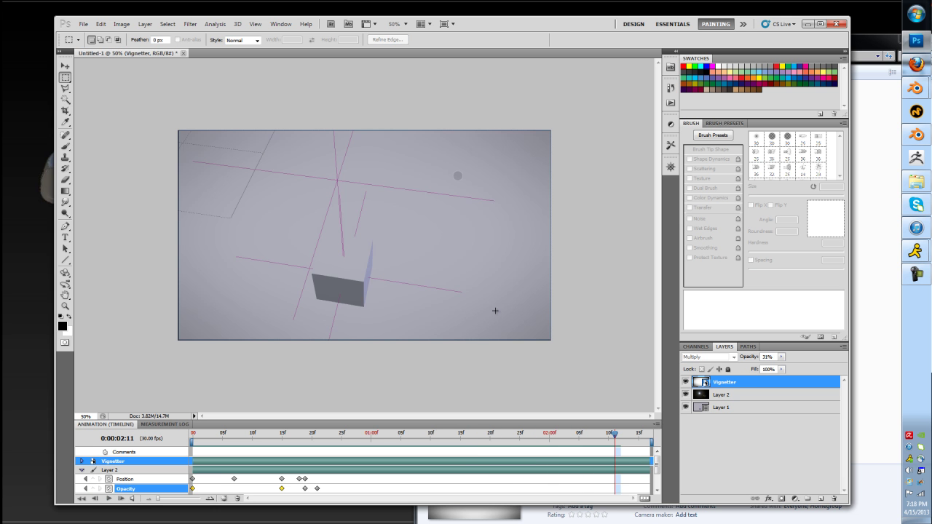
mouse_move(617, 437)
mouse_down()
mouse_move(654, 441)
mouse_move(192, 437)
mouse_up()
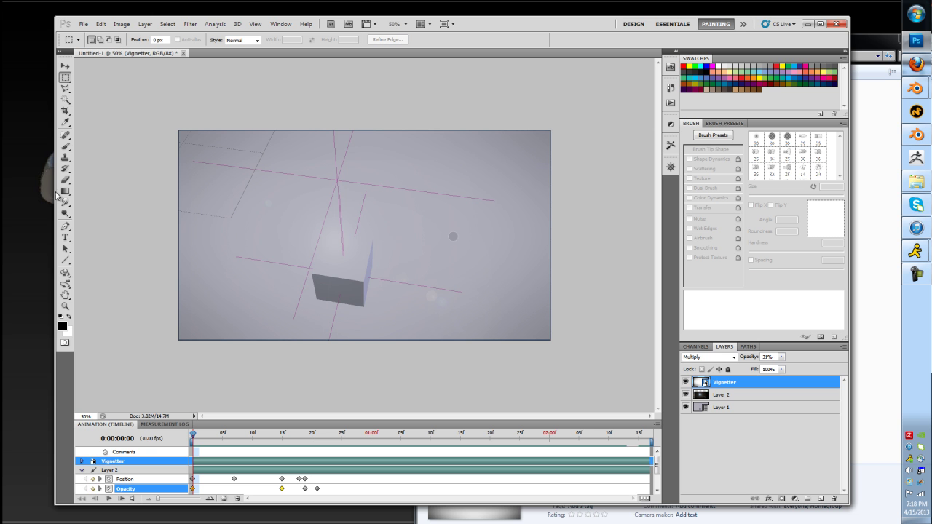
- Type 'Ruuuuuun!' in a widened text box and centre it on the canvas
click(65, 237)
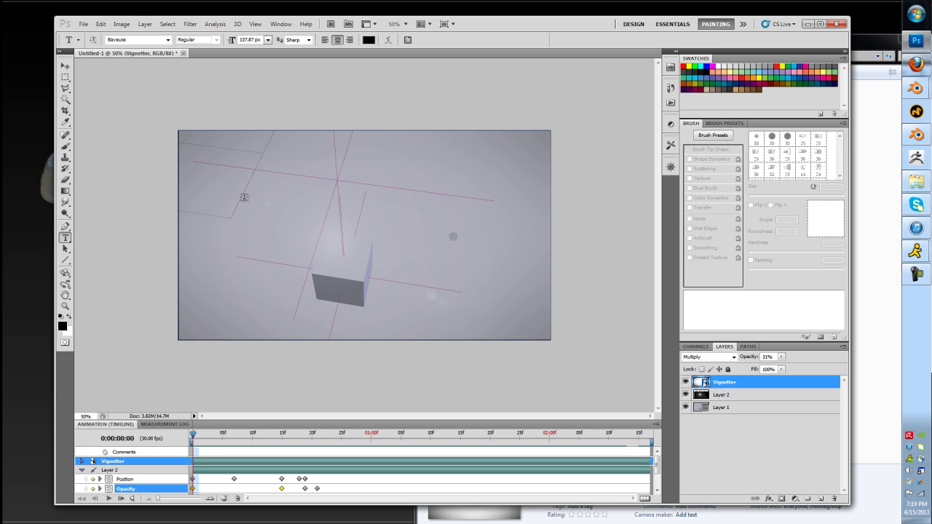
drag(226, 178, 321, 254)
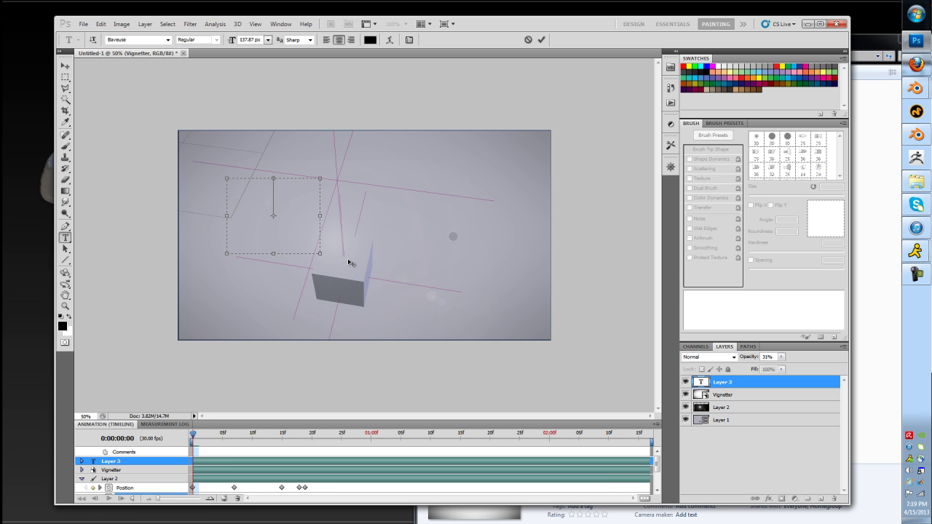
text(RUUUUUU)
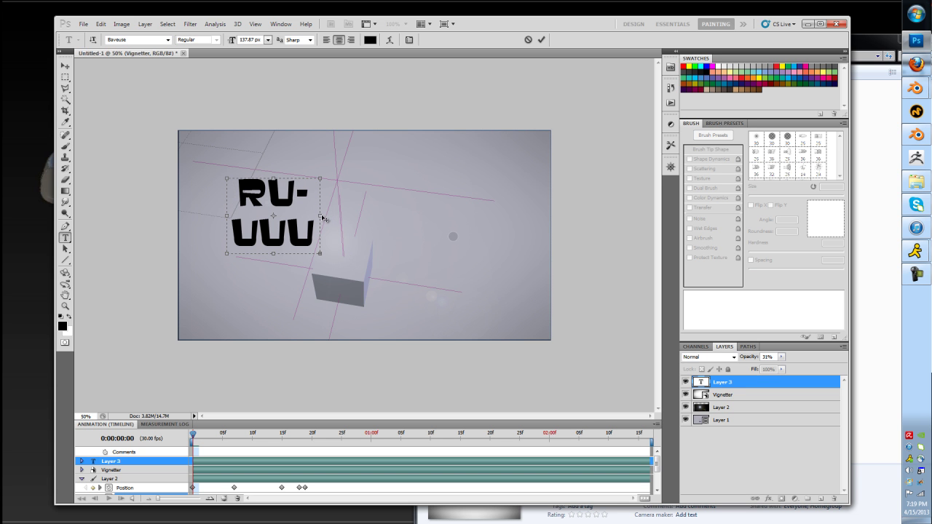
key(shift+Home)
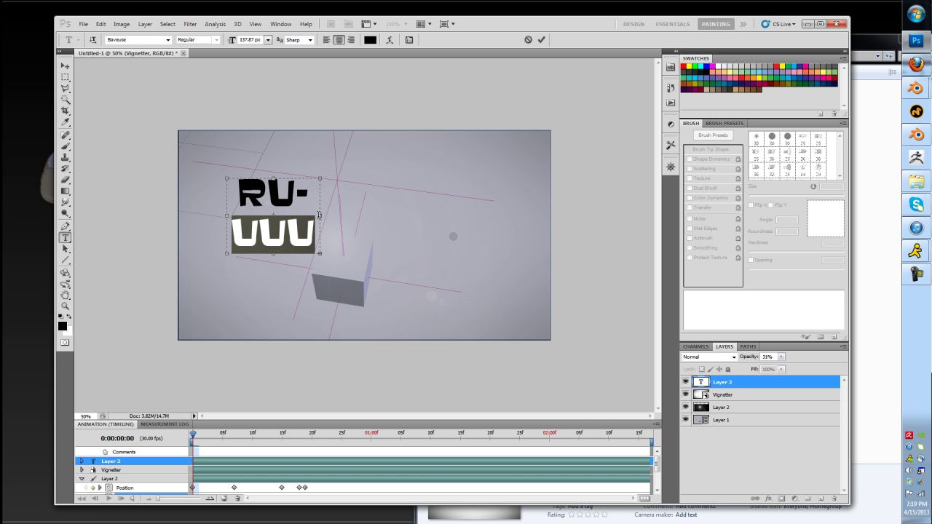
drag(319, 215, 561, 227)
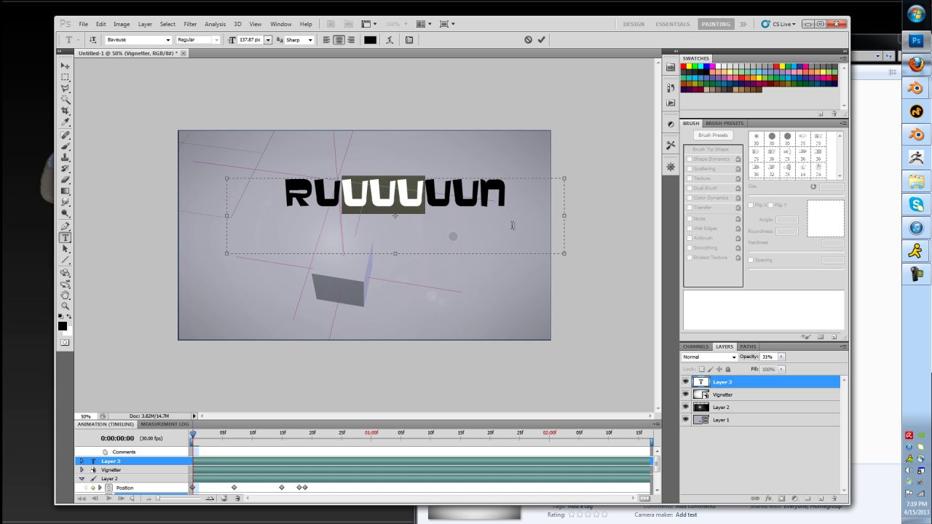
click(529, 193)
text(!)
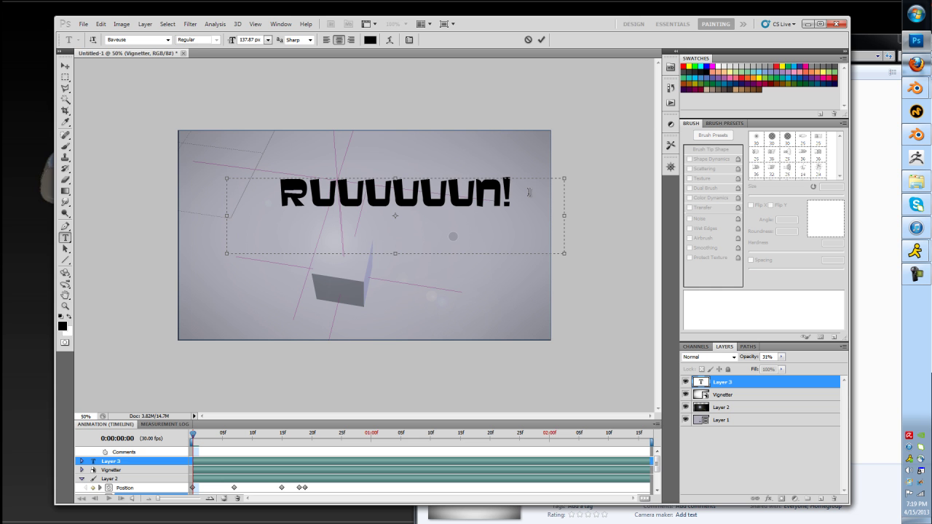
key(ctrl+Return)
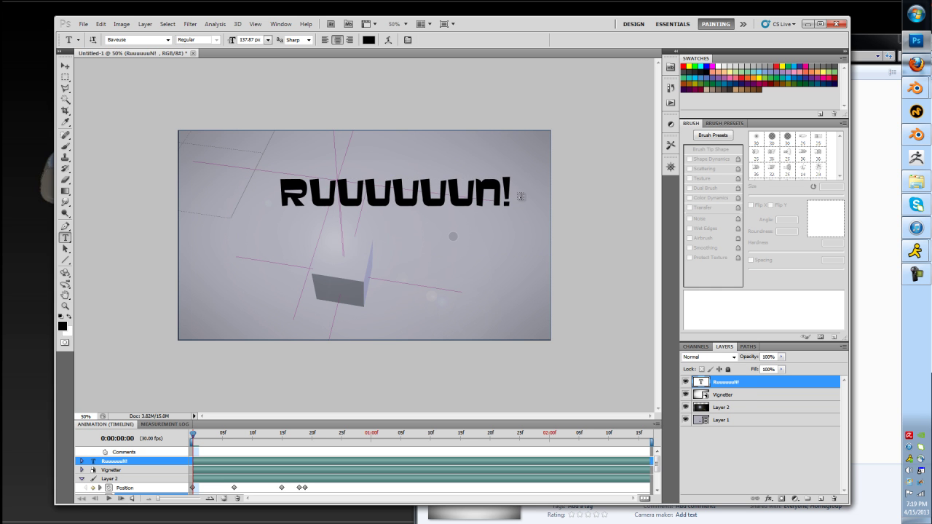
ctrl+drag(511, 213, 490, 253)
- Convert the text layer and free-transform it: short near the cube, tall at the right edge
right_click(722, 384)
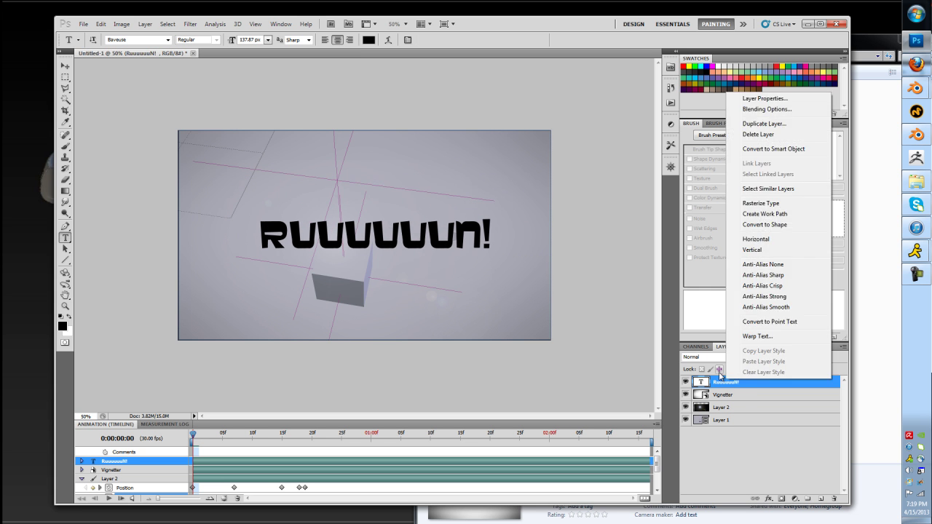
click(768, 214)
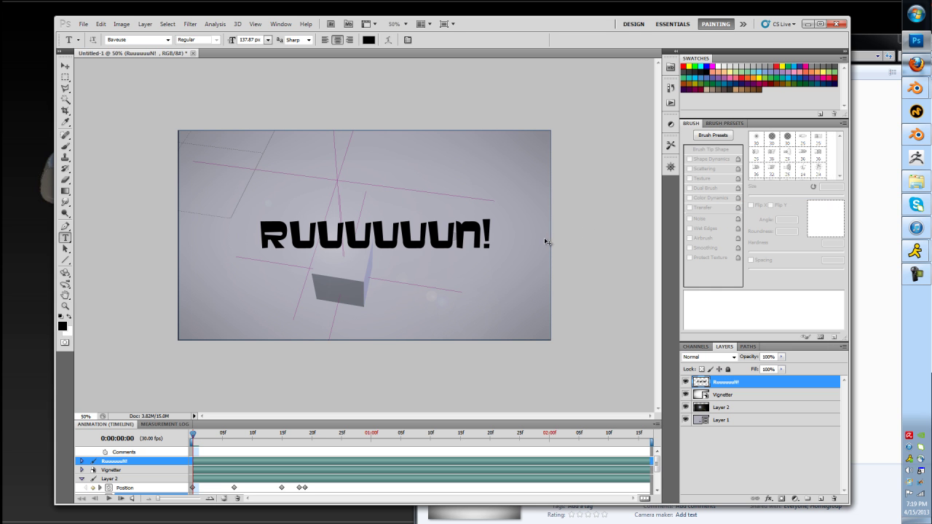
key(ctrl+t)
mouse_move(491, 219)
shift+mouse_down()
mouse_move(537, 216)
mouse_move(537, 135)
shift+mouse_up()
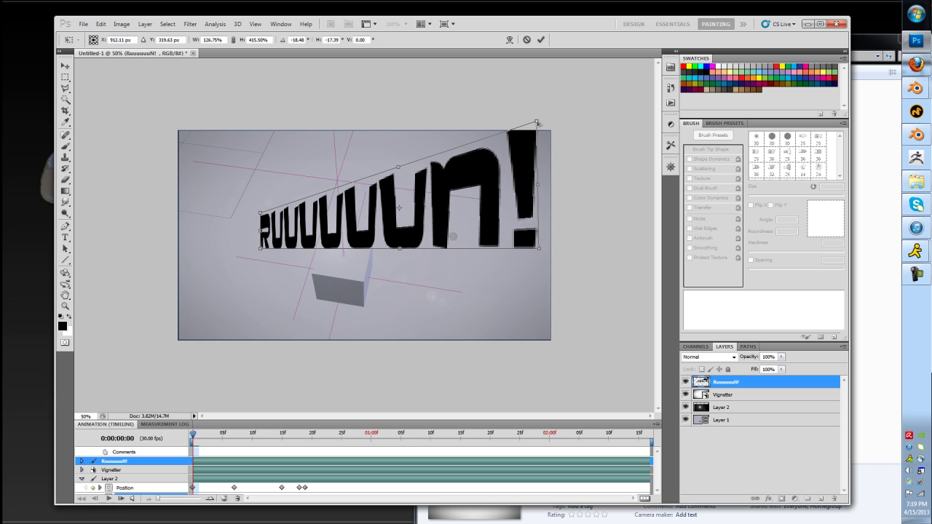
ctrl+drag(540, 250, 540, 333)
mouse_move(257, 231)
mouse_down()
mouse_move(183, 232)
mouse_move(376, 235)
mouse_up()
ctrl+drag(378, 182, 377, 267)
key(Return)
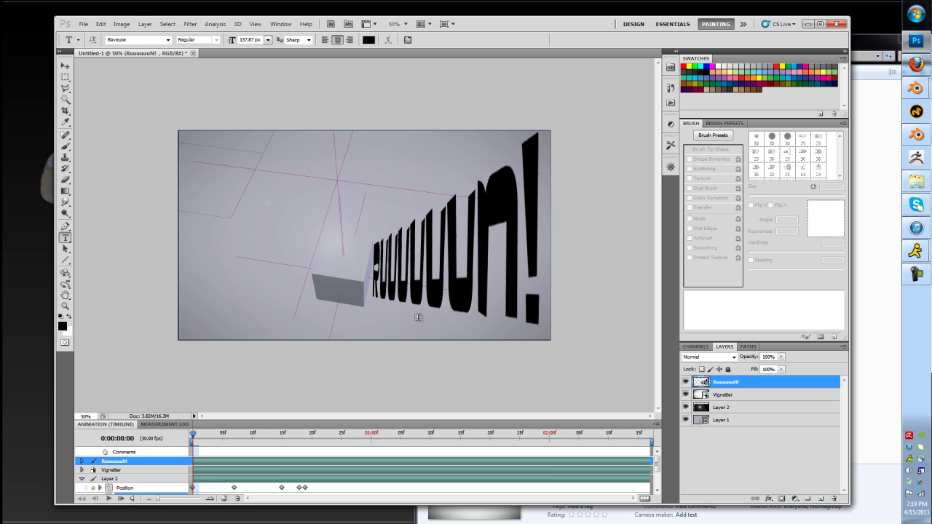
- Enable opacity and position keyframing on the text layer, lowering its opacity
click(80, 461)
click(109, 481)
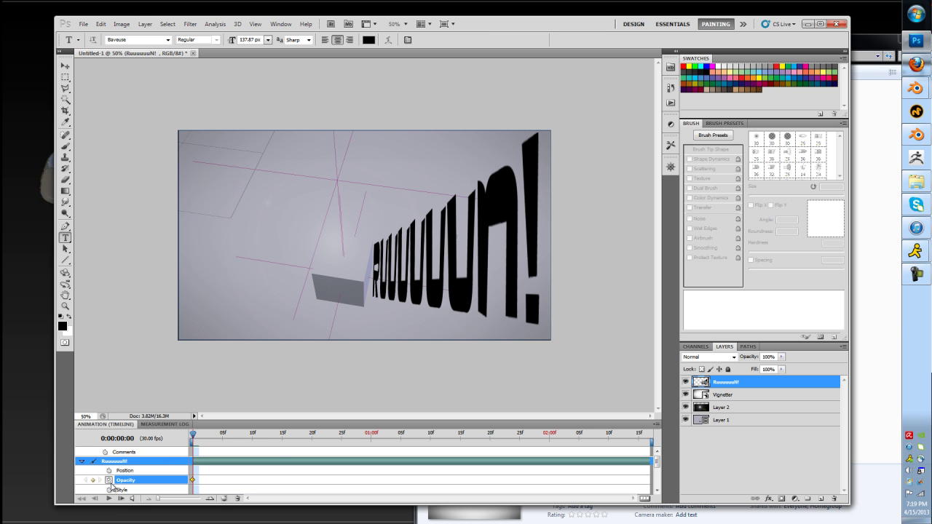
click(781, 357)
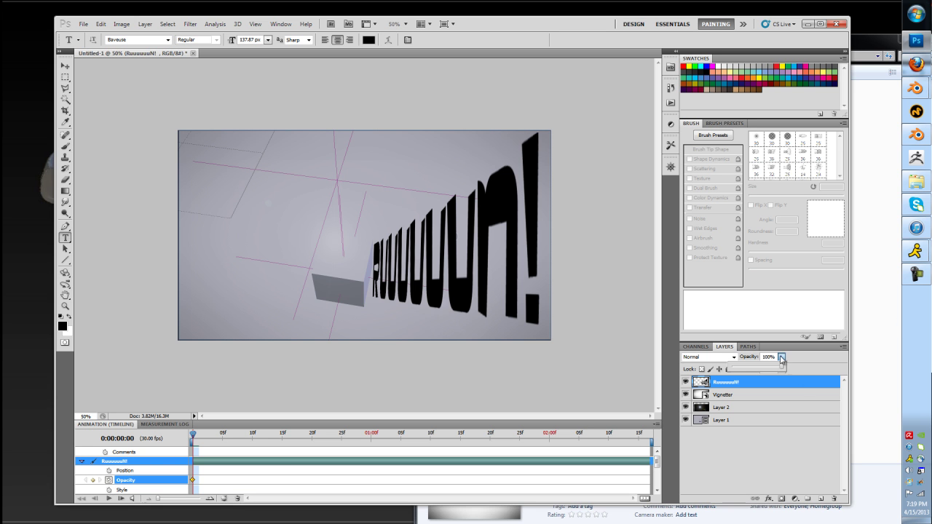
drag(785, 368, 737, 372)
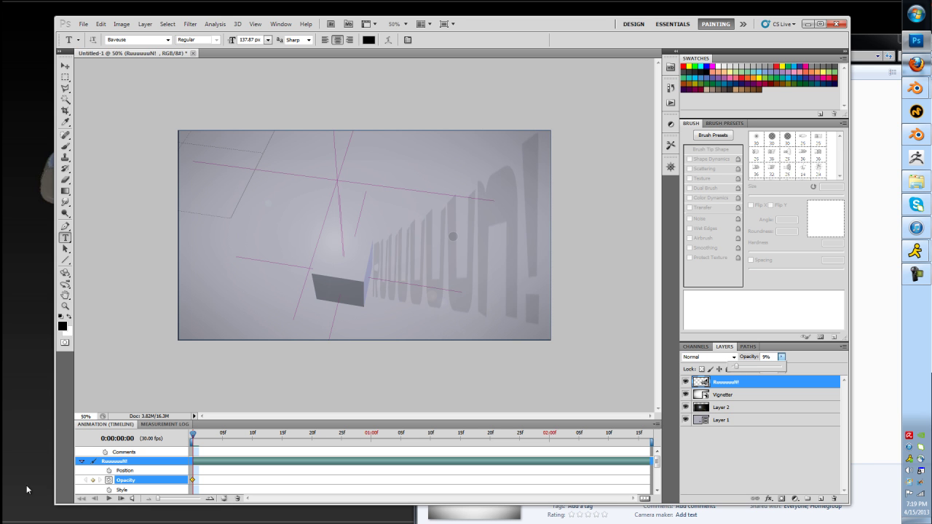
click(109, 470)
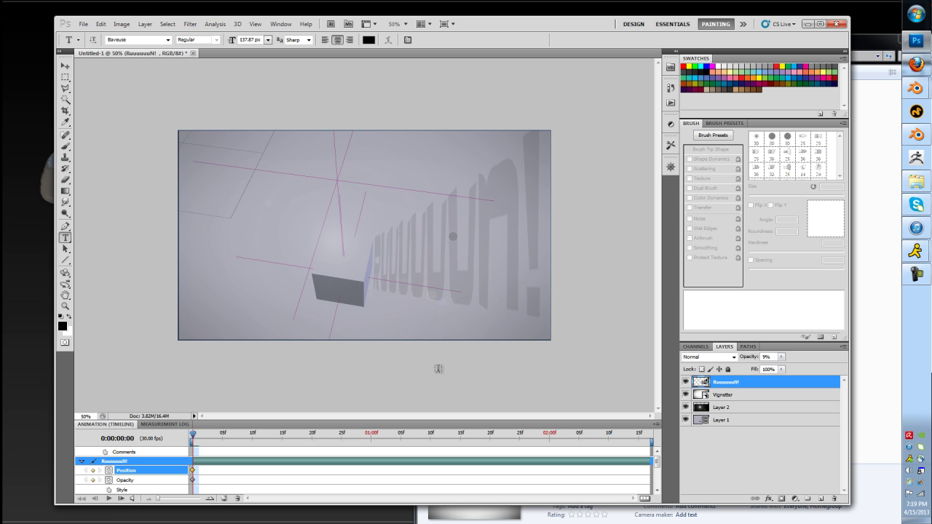
- Shake the text across frames 1–5, with opacity 69% at frame 1 and 98% at frame 4
click(198, 435)
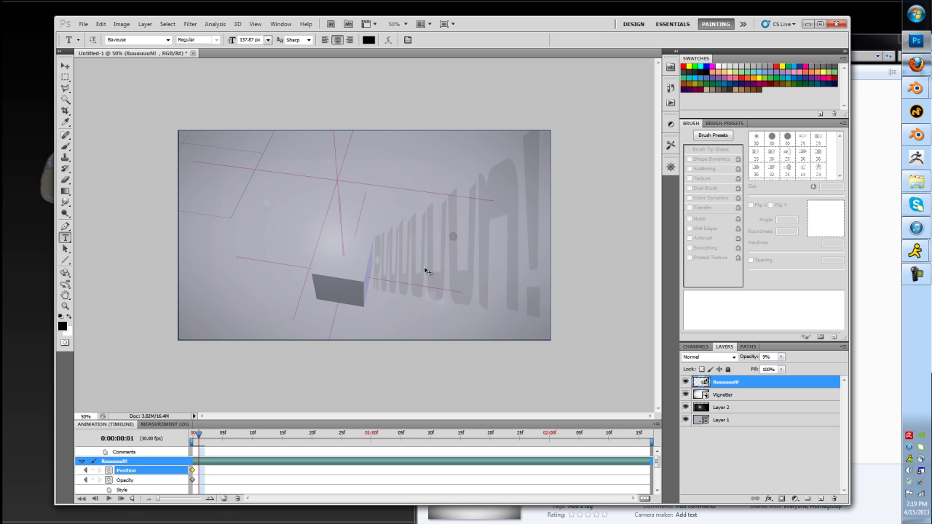
drag(424, 270, 422, 283)
drag(782, 357, 812, 368)
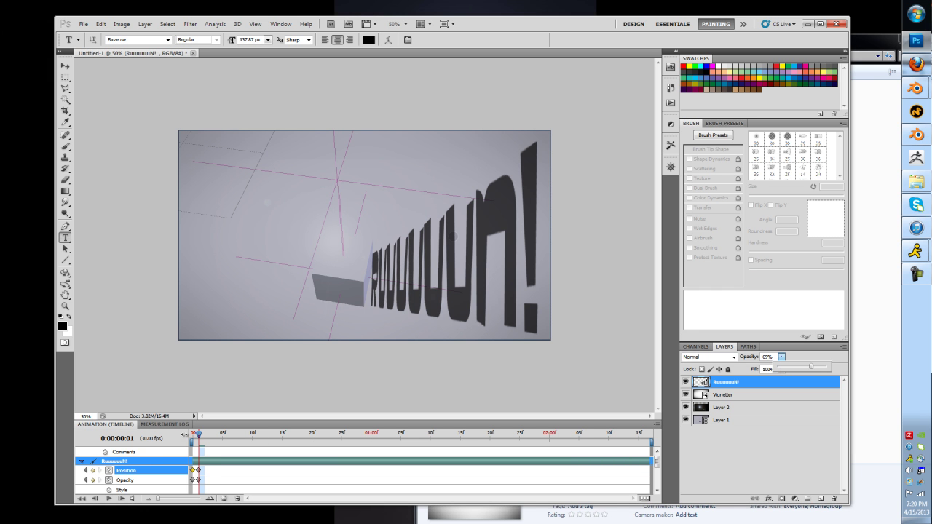
click(204, 434)
drag(448, 317, 466, 275)
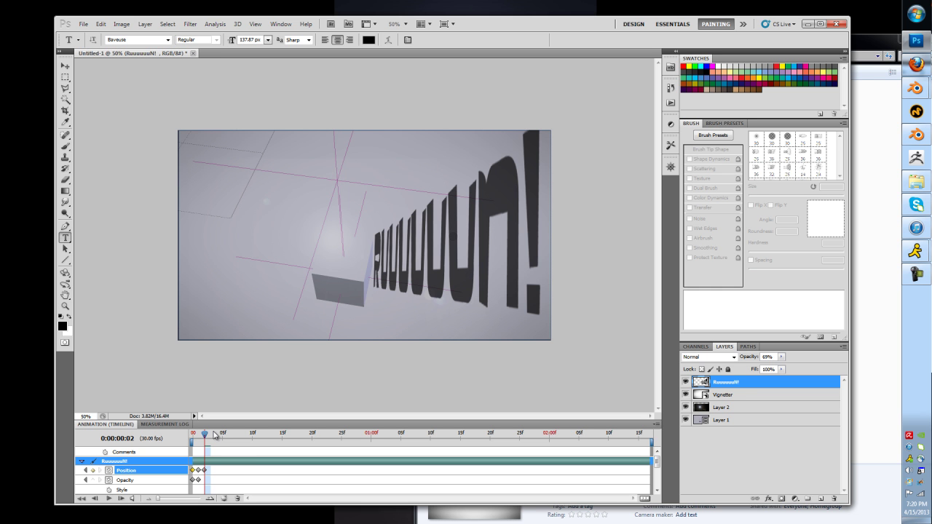
click(216, 434)
drag(432, 307, 447, 257)
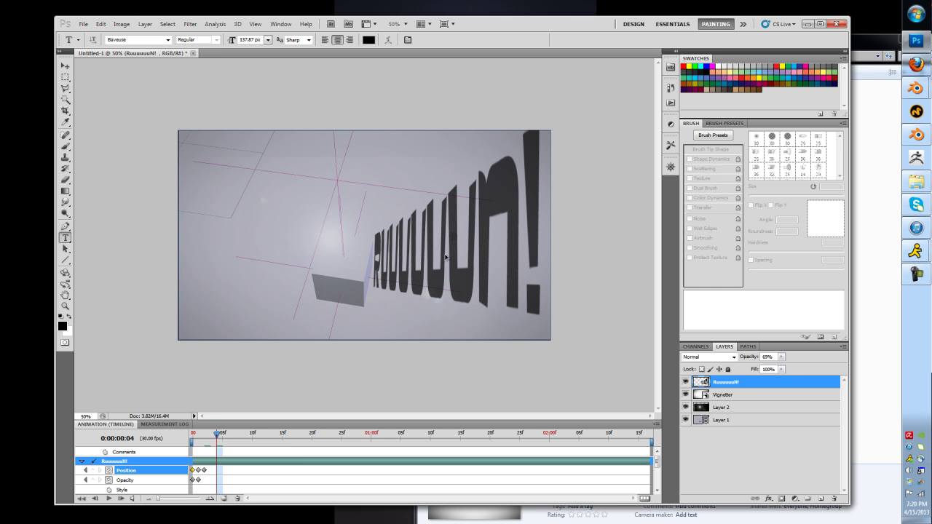
click(781, 356)
drag(784, 366, 796, 367)
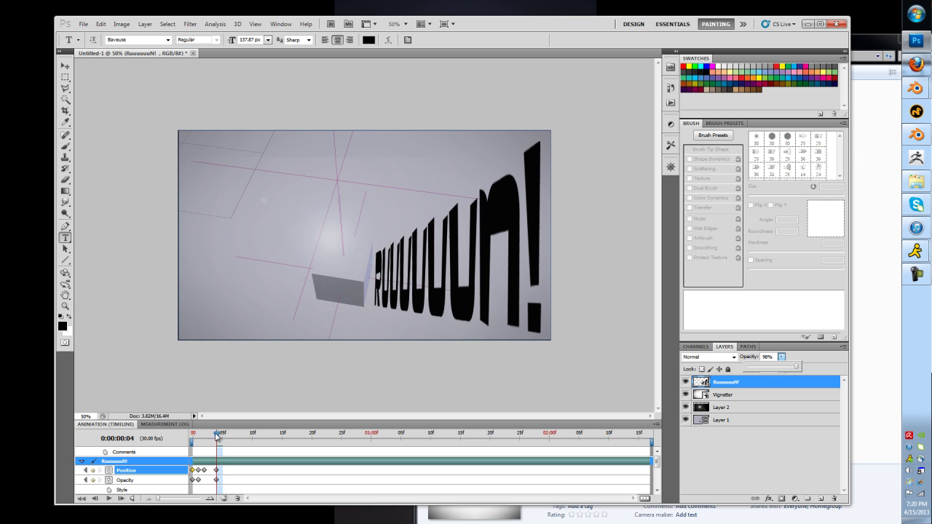
click(223, 434)
mouse_move(434, 308)
mouse_down()
mouse_move(436, 290)
mouse_move(410, 300)
mouse_up()
- Key shaken text positions on frames 6 through 10
click(228, 434)
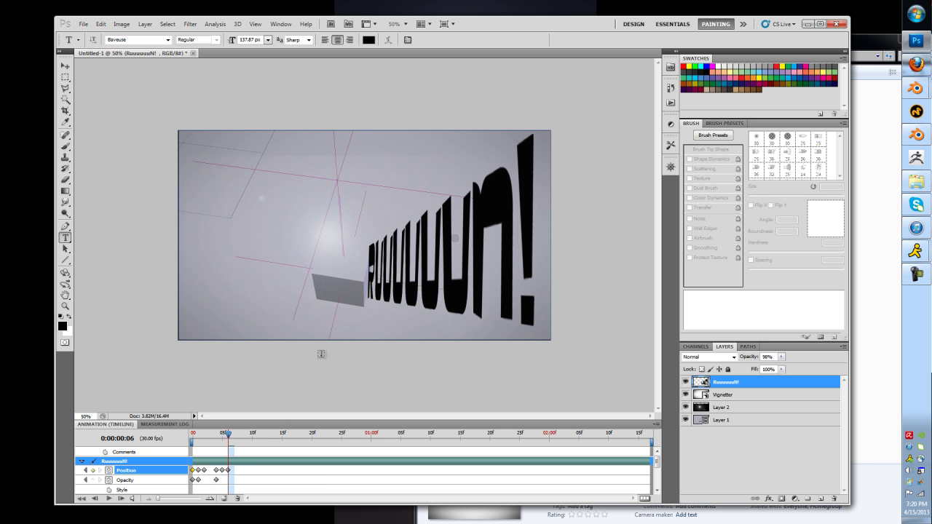
click(240, 434)
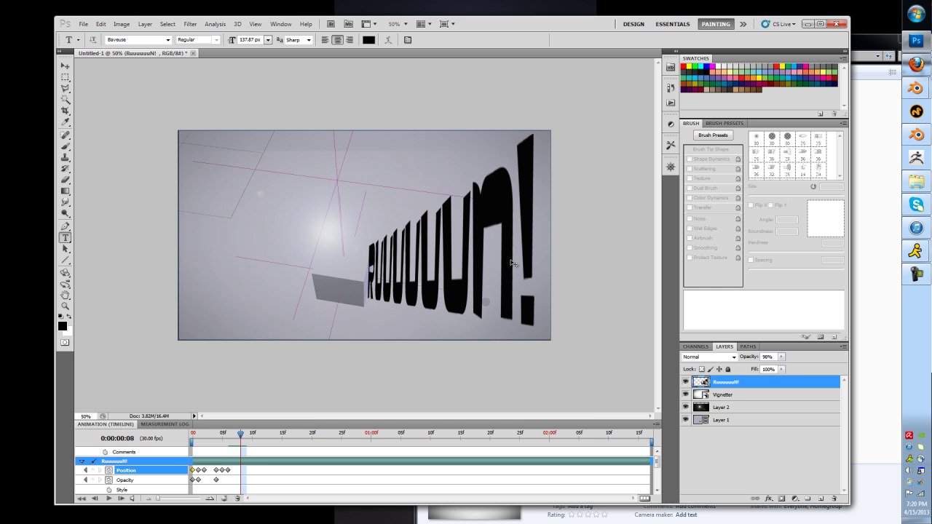
drag(512, 264, 508, 247)
click(234, 435)
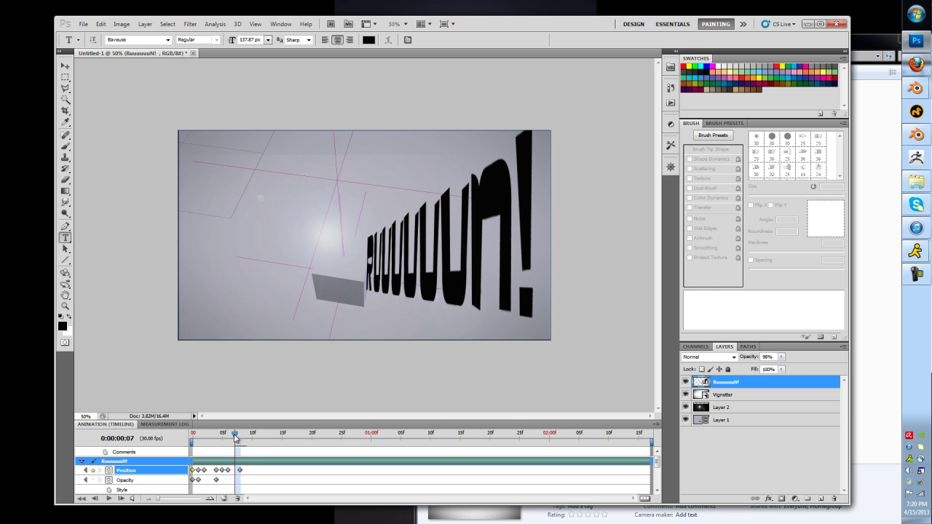
drag(464, 291, 501, 299)
click(247, 433)
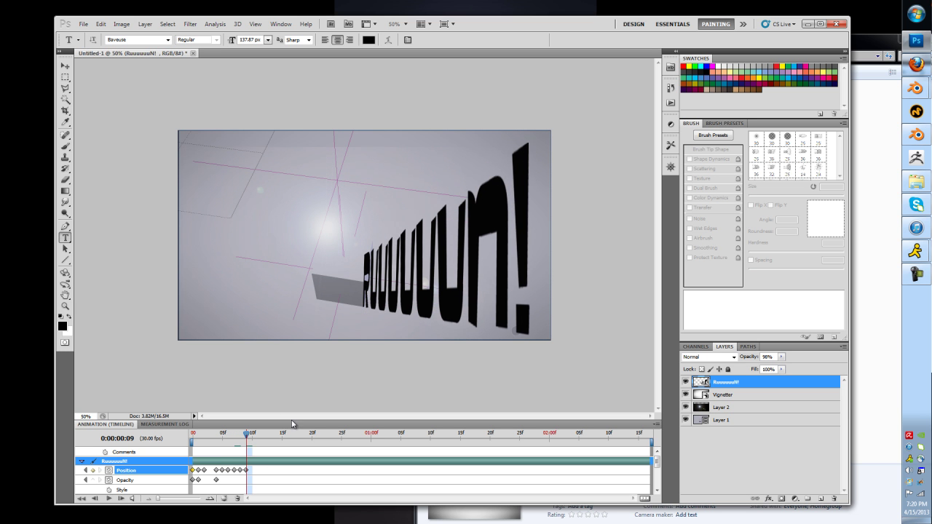
click(251, 435)
ctrl+drag(443, 289, 454, 290)
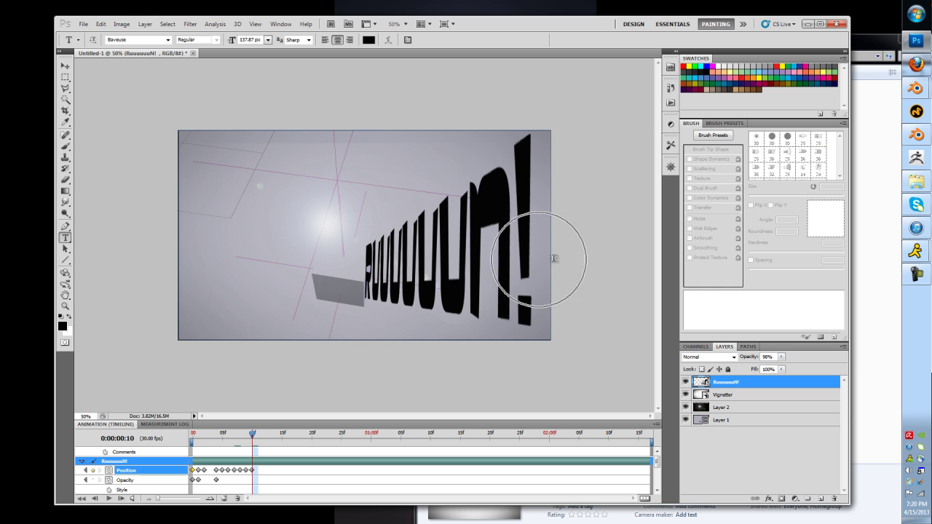
- Fade the text opacity to 27% at frame 13 and 0% at frame 15
click(781, 357)
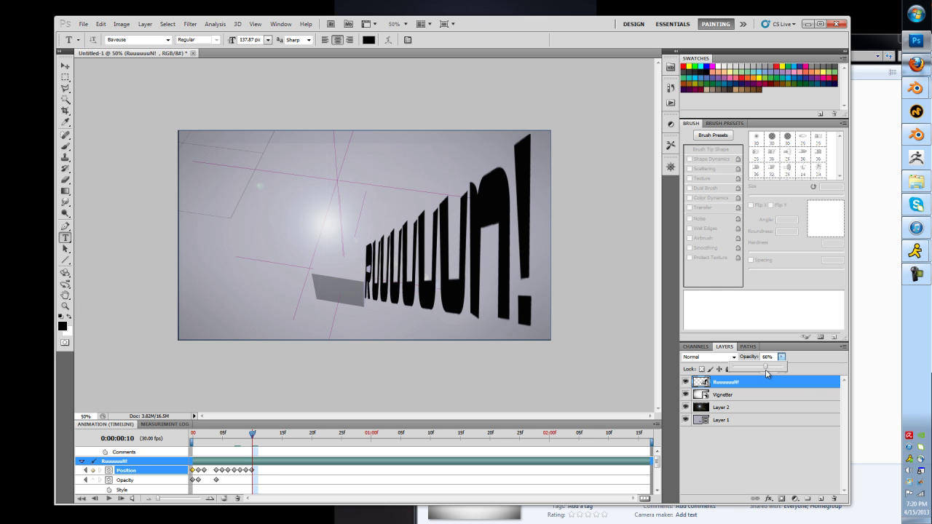
drag(254, 431, 270, 432)
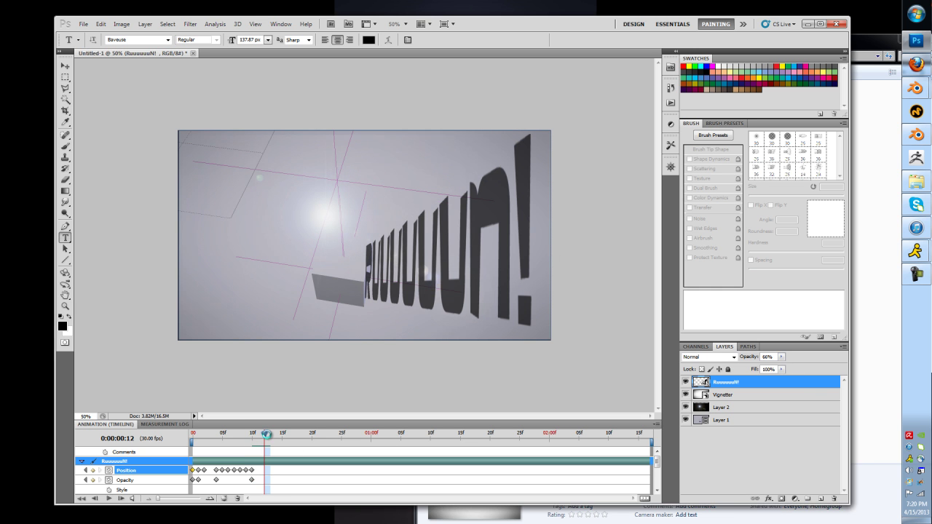
click(782, 356)
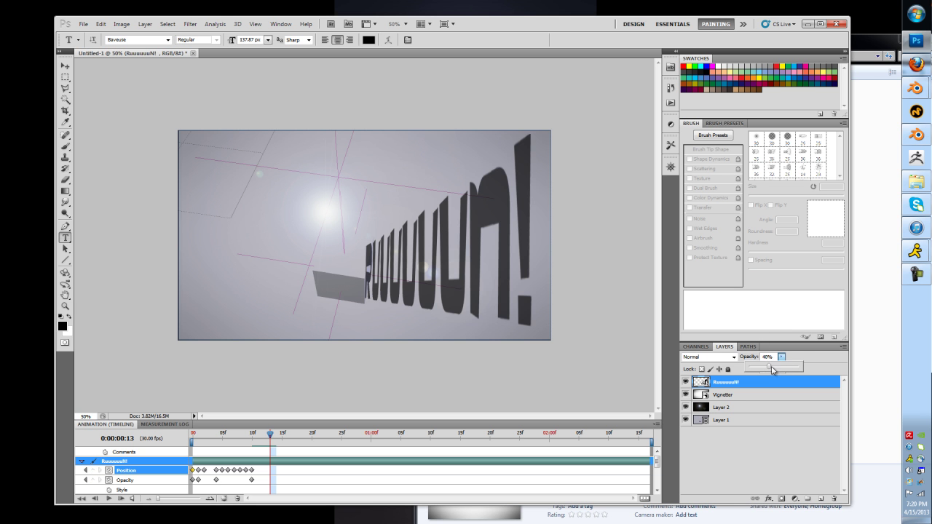
drag(772, 369, 762, 370)
drag(266, 439, 283, 434)
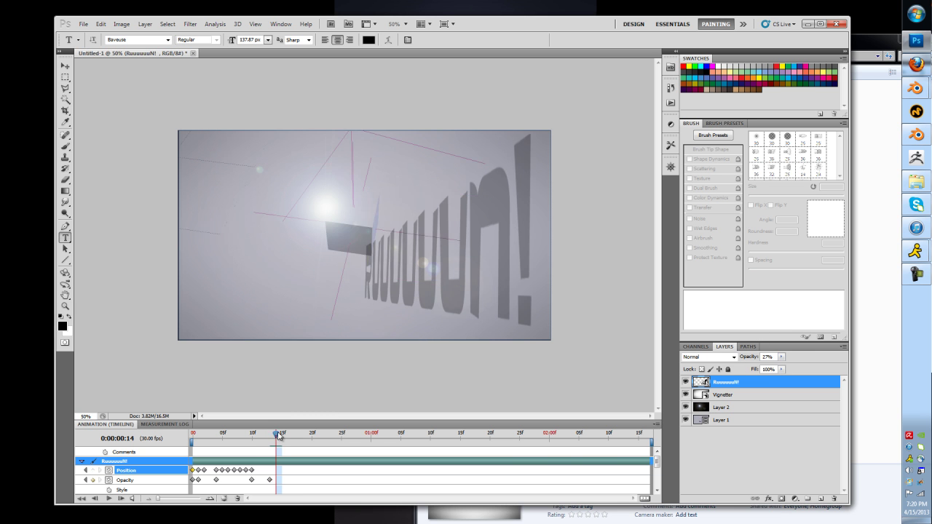
click(782, 357)
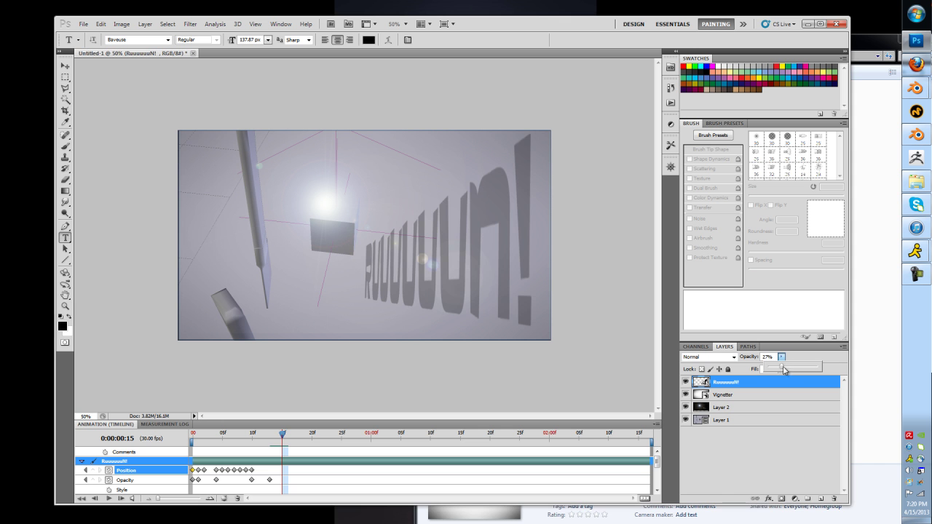
drag(785, 370, 764, 370)
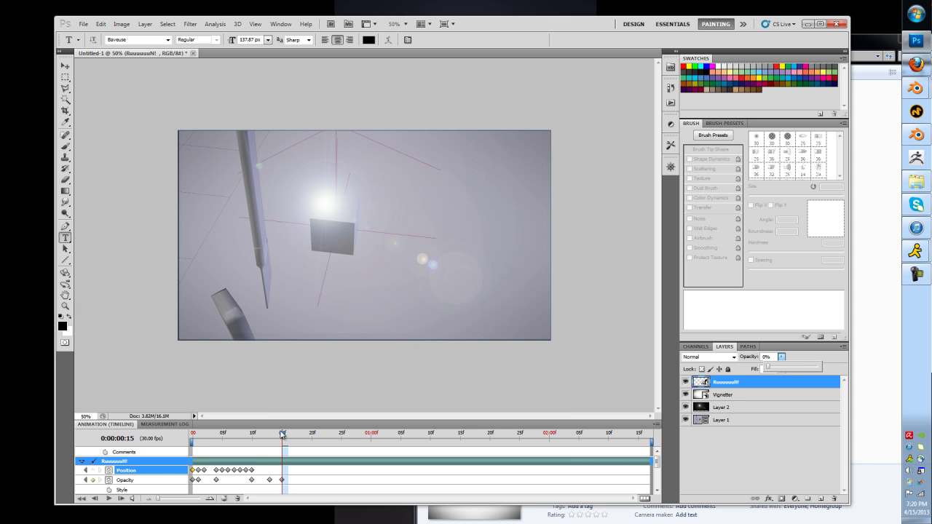
- Replay the animation from the start to check the shaking, fading text
click(81, 498)
click(108, 499)
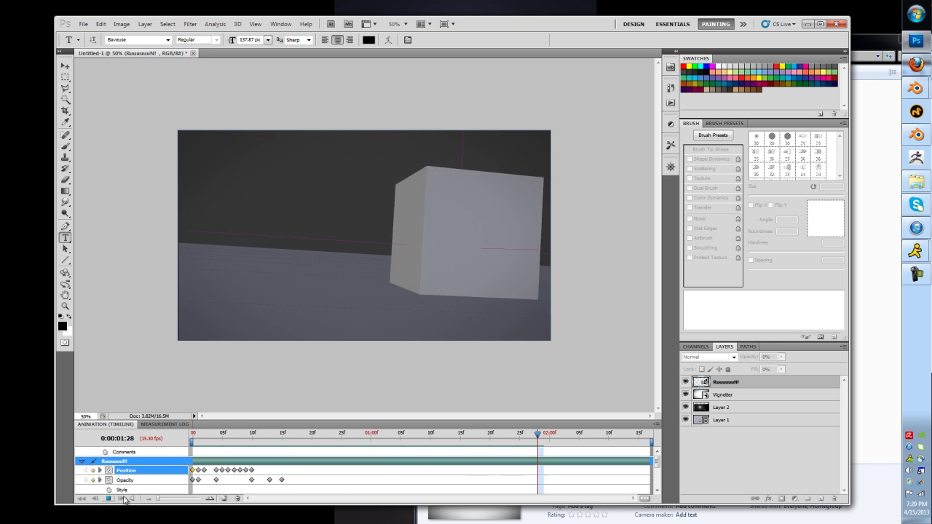
key(space)
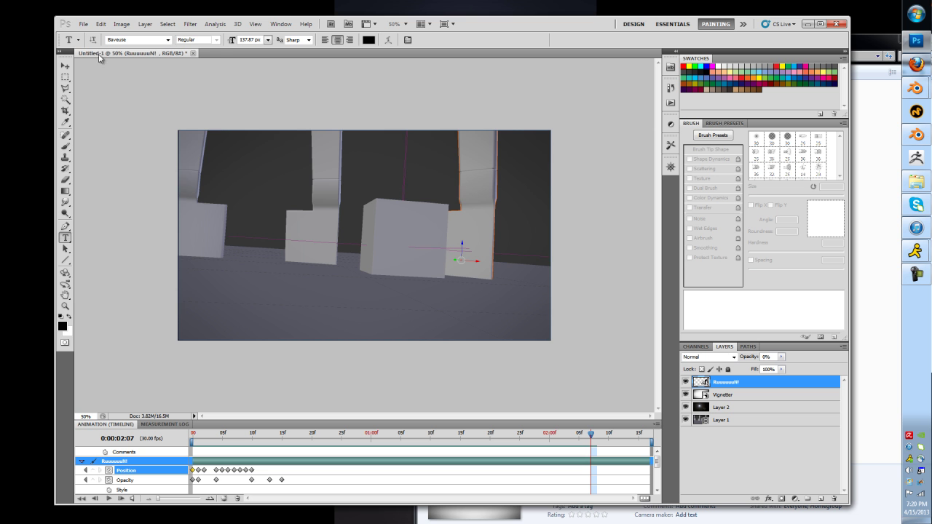
click(84, 24)
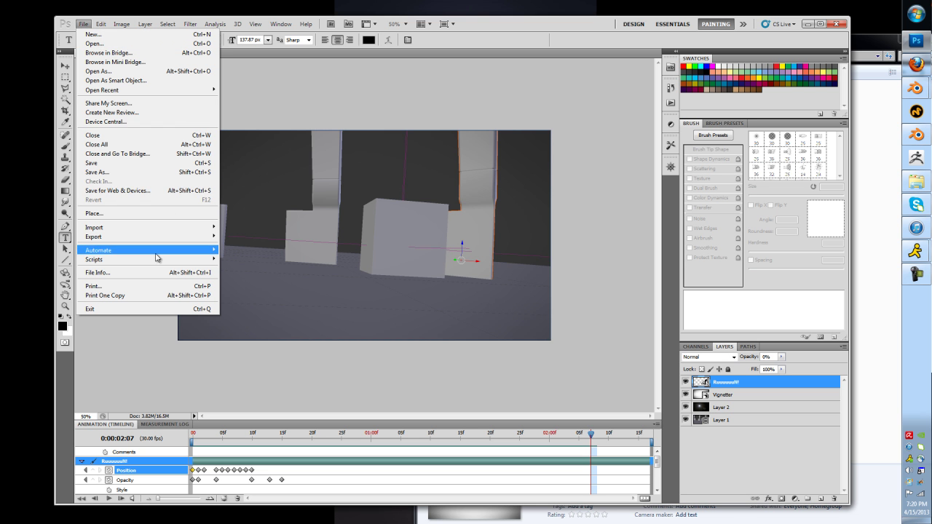
- Open Save for Web & Devices and scale the GIF export to 20 percent
click(137, 193)
text(20)
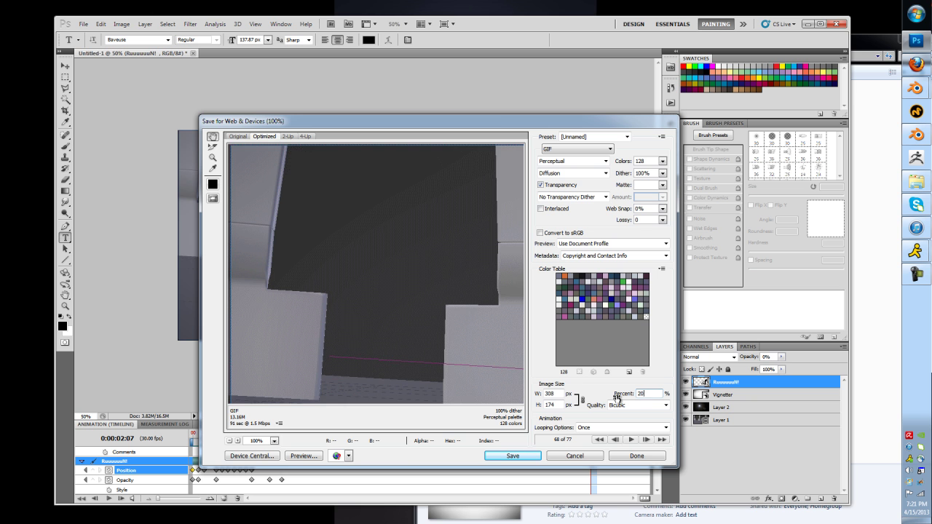
key(Tab)
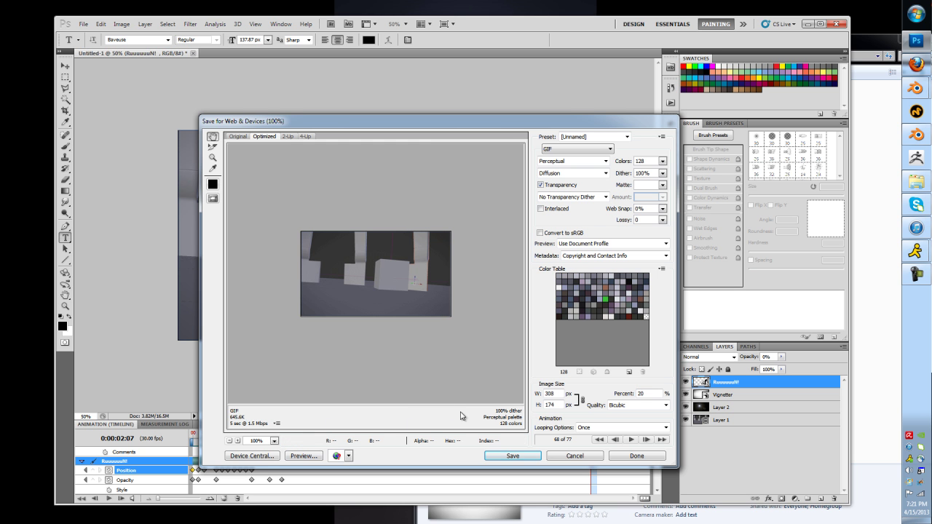
- Preview the GIF in a browser, then set 25 percent size and Forever looping
click(305, 459)
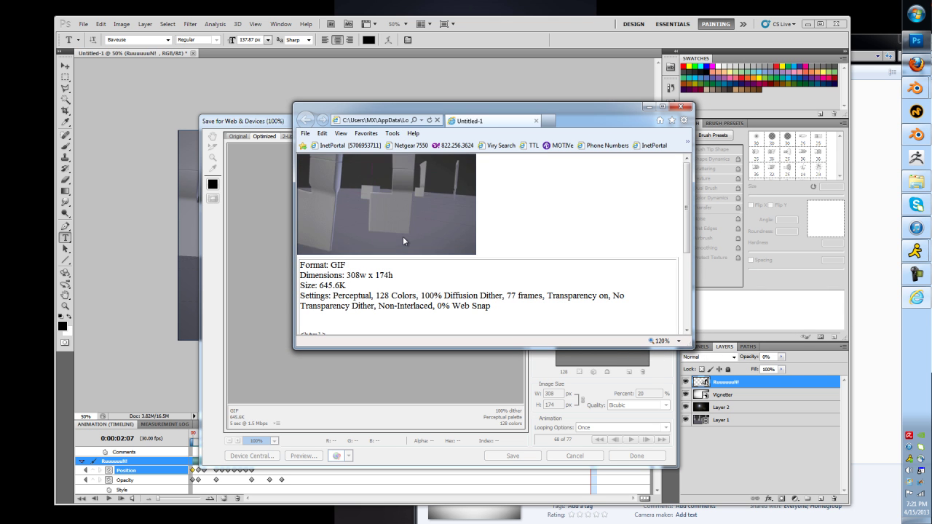
click(681, 109)
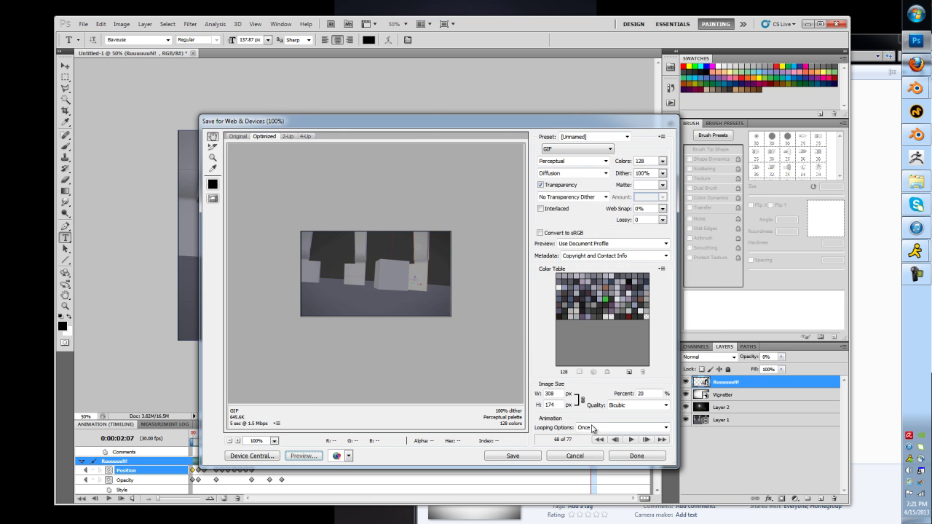
click(602, 426)
click(590, 446)
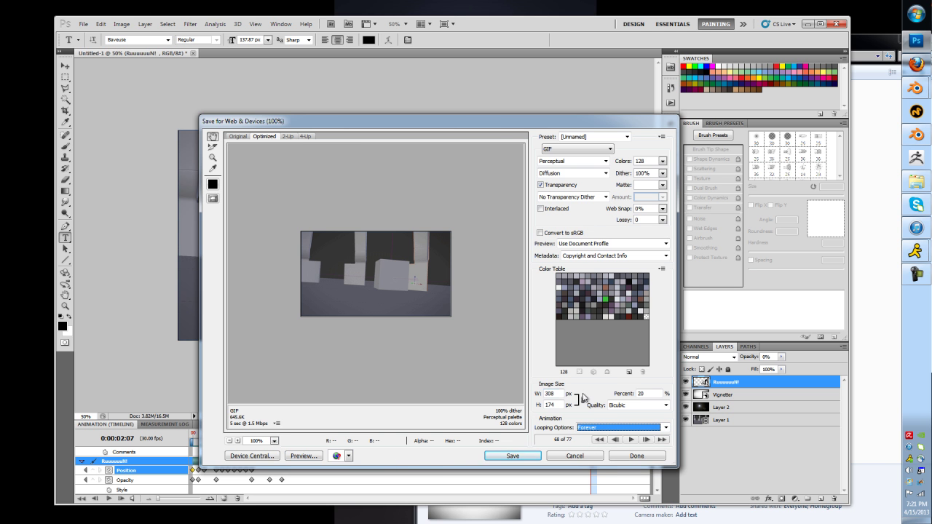
click(626, 394)
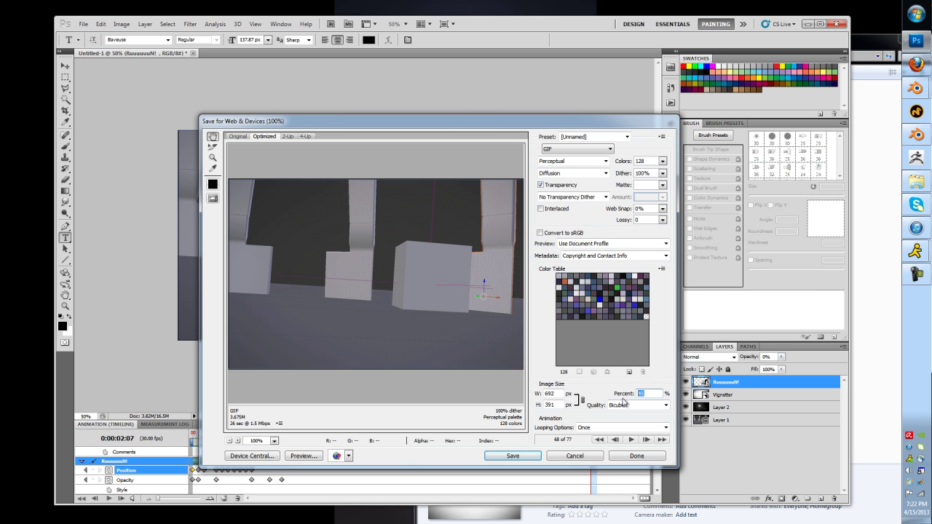
key(Tab)
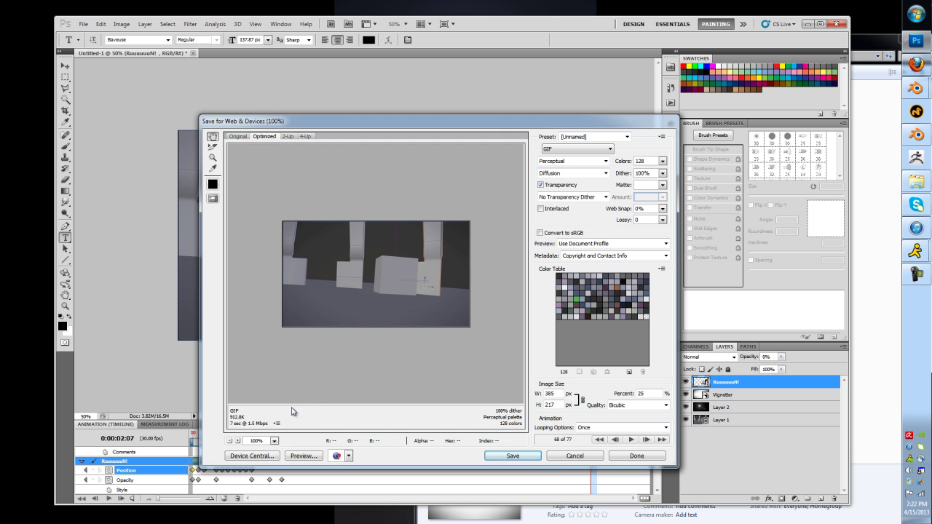
click(609, 428)
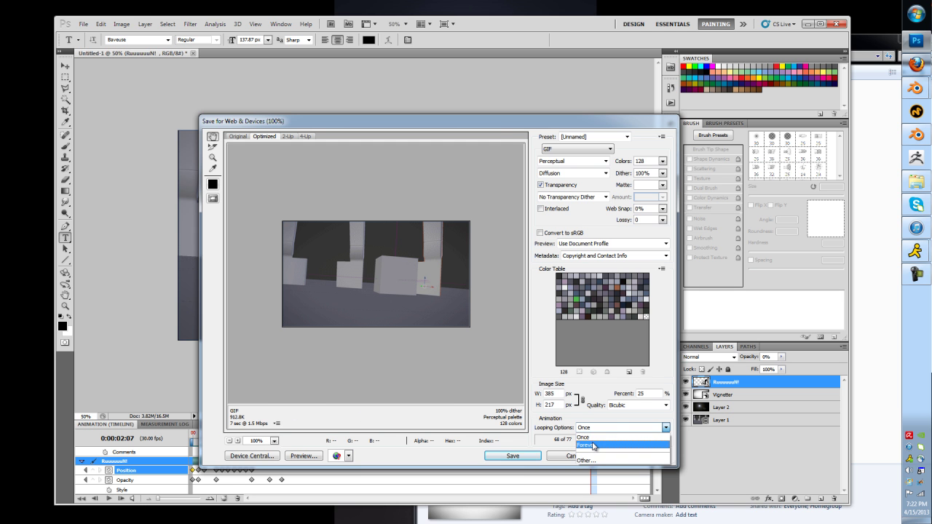
click(598, 446)
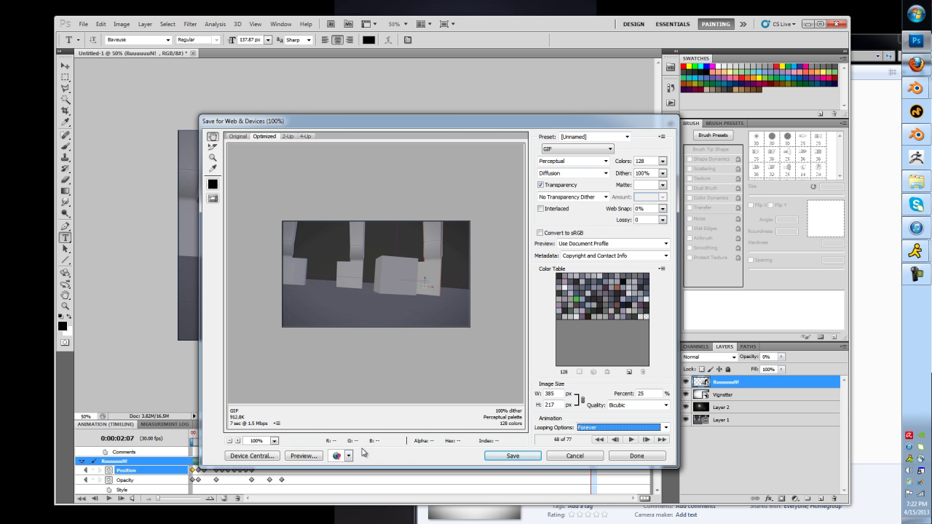
- Preview the final GIF in the browser, save it as CubeRun.gif, and close the preview
click(290, 456)
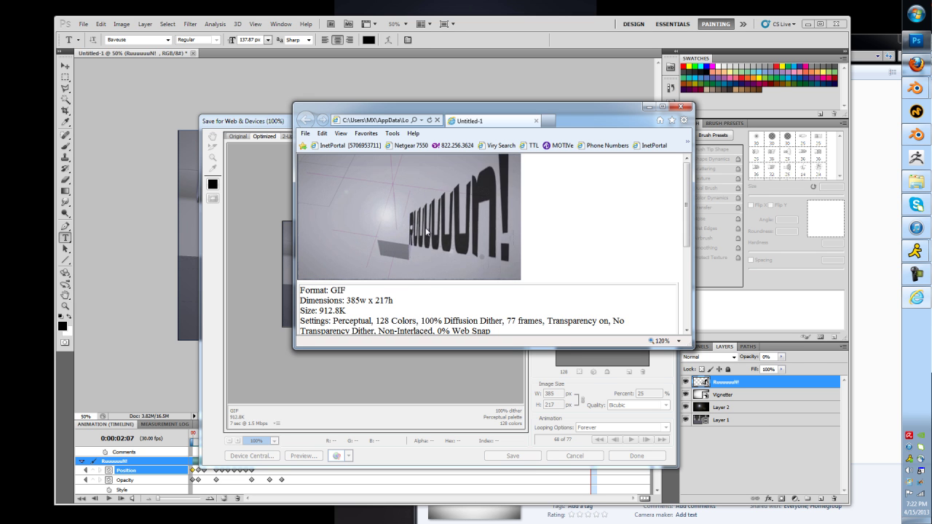
right_click(318, 229)
click(382, 304)
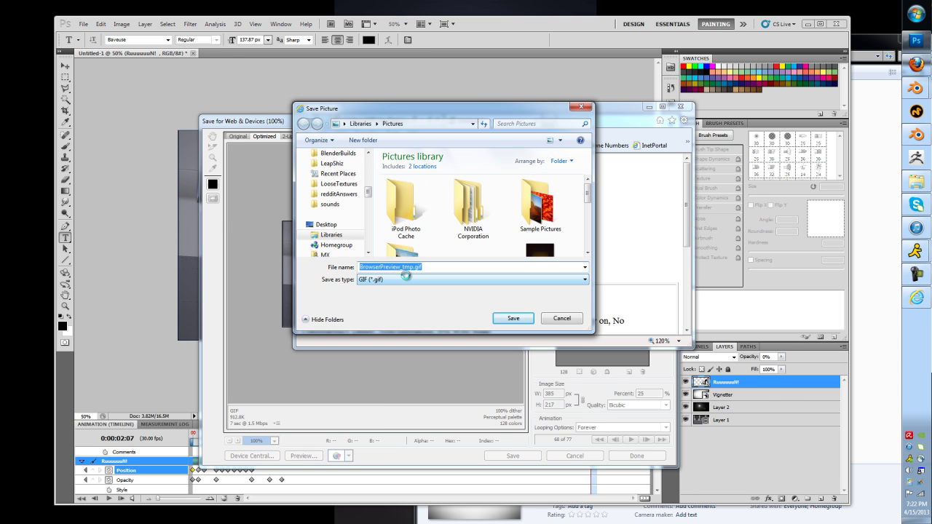
text(Cubn)
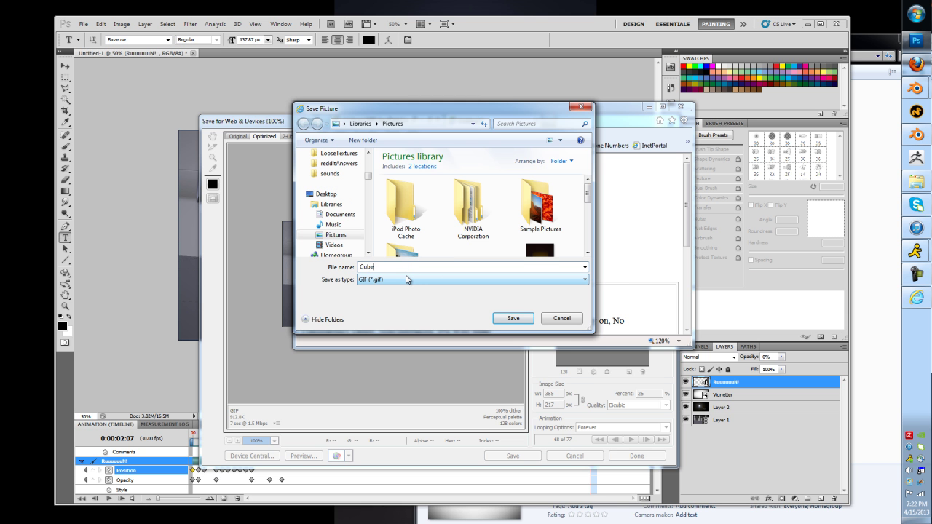
text(um)
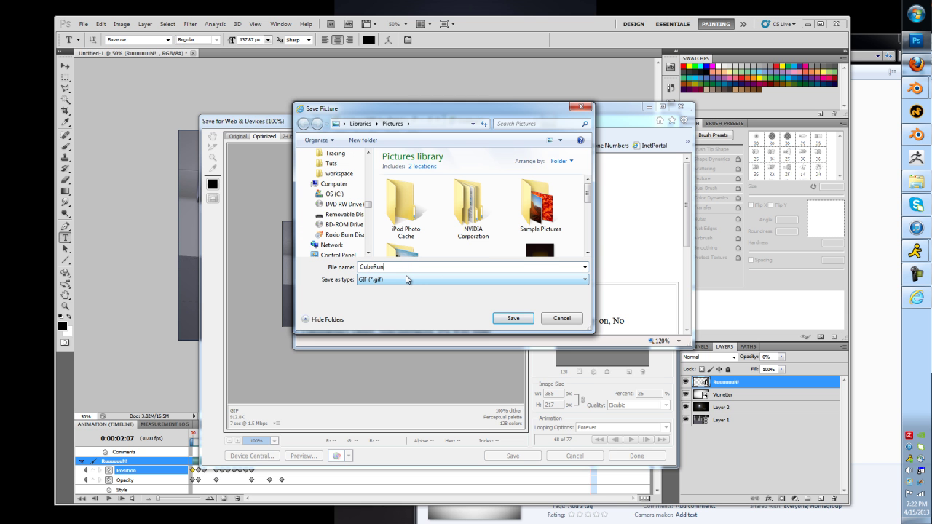
key(Return)
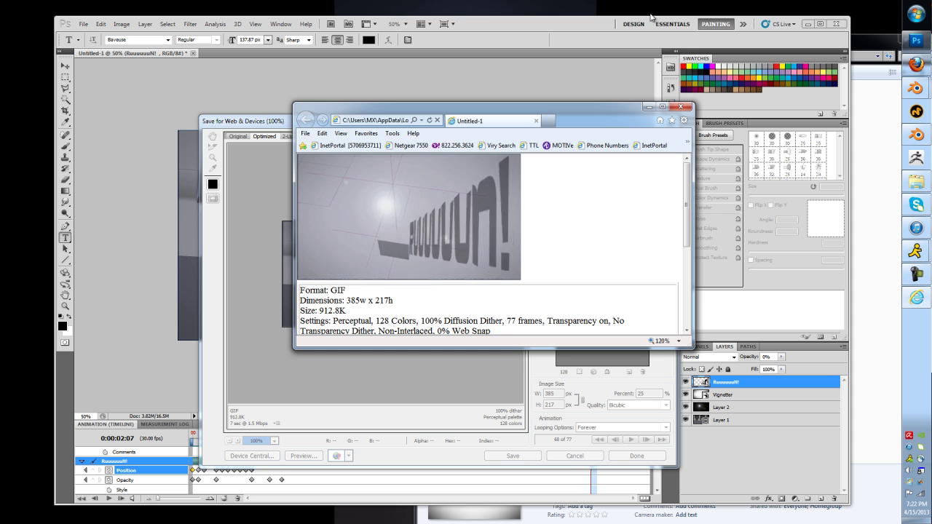
click(676, 109)
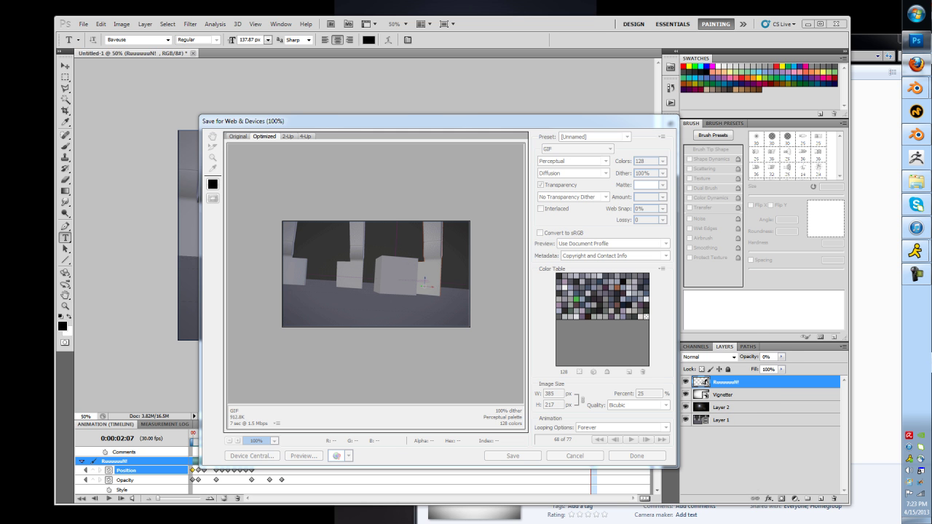
- Upload CubeRun.gif from the computer to the Imgur images page and view its details
click(916, 64)
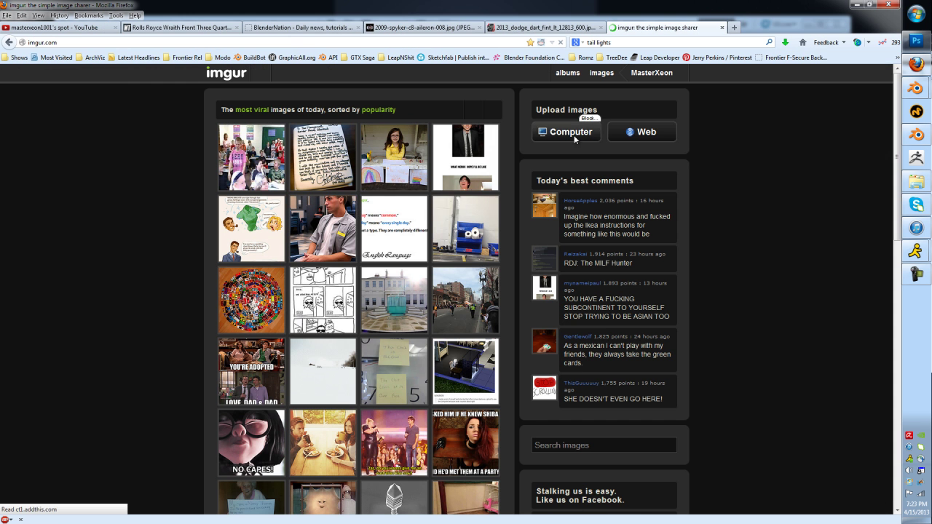
click(600, 74)
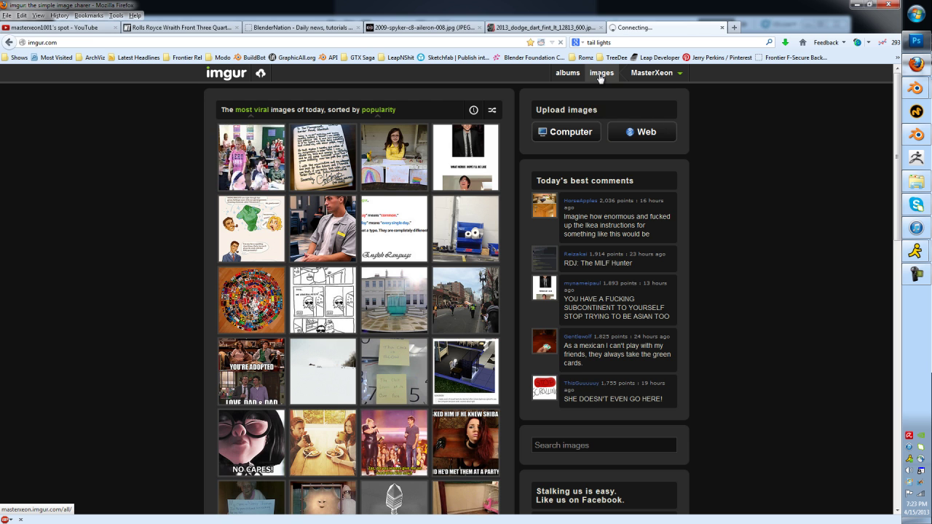
click(574, 107)
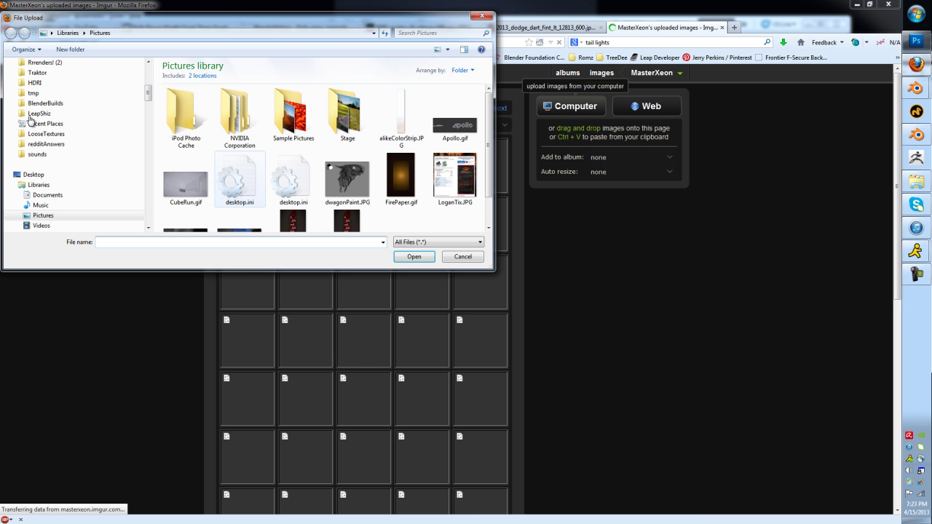
scroll(406, 219, down, 1)
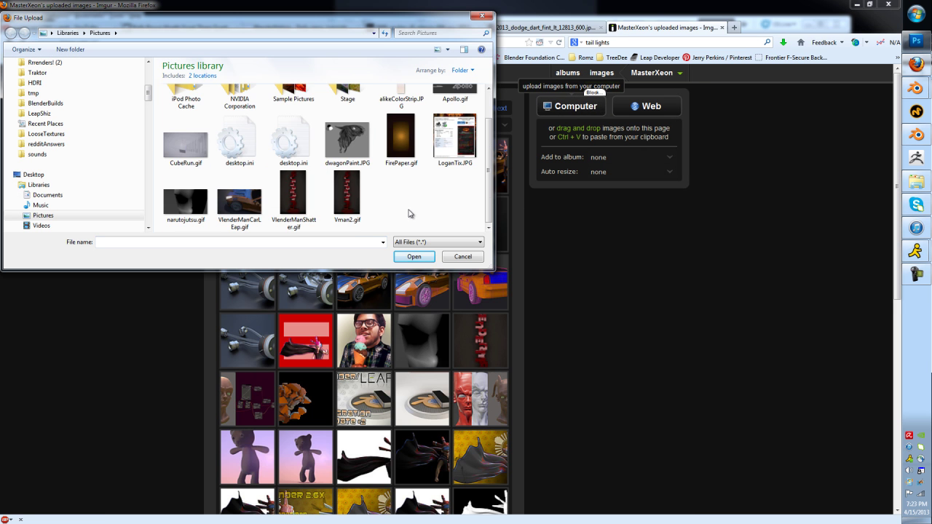
double_click(191, 153)
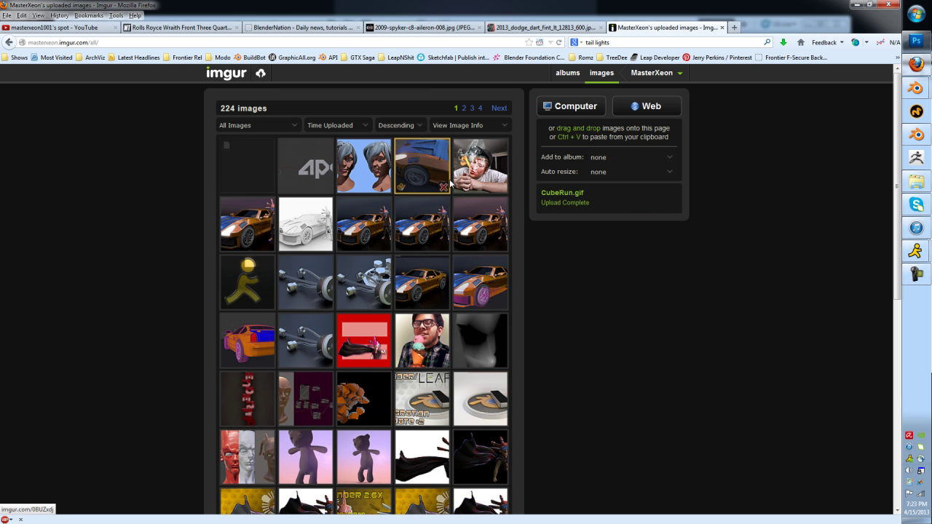
click(235, 168)
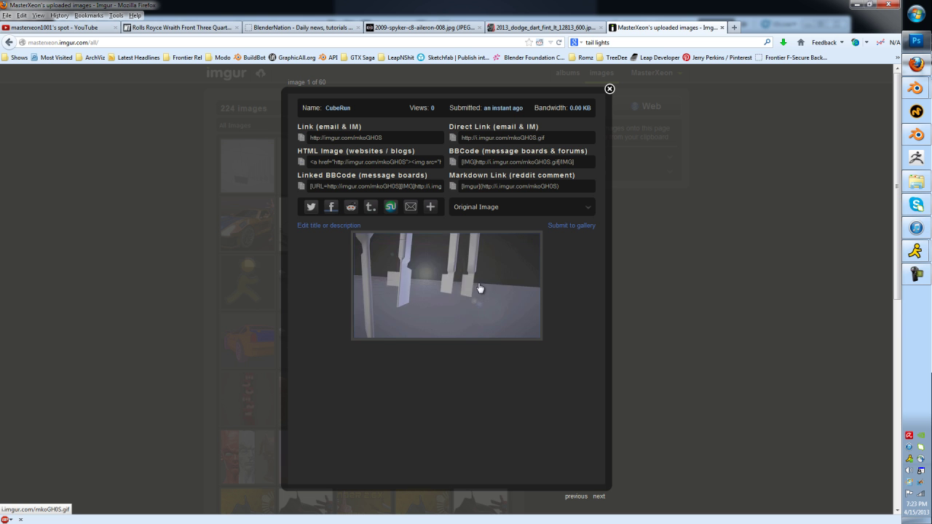
click(609, 90)
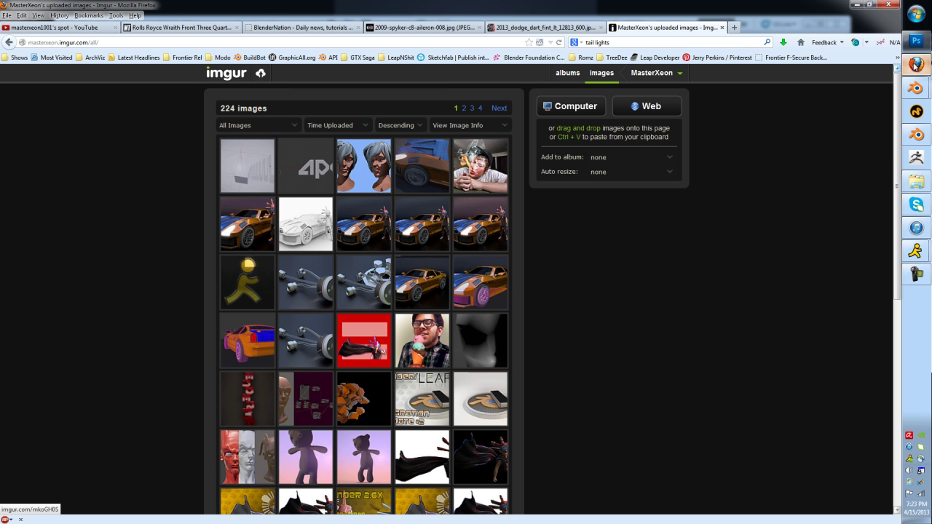
- Switch to Blender and delete the strips from the video sequencer
mouse_move(916, 88)
click(848, 82)
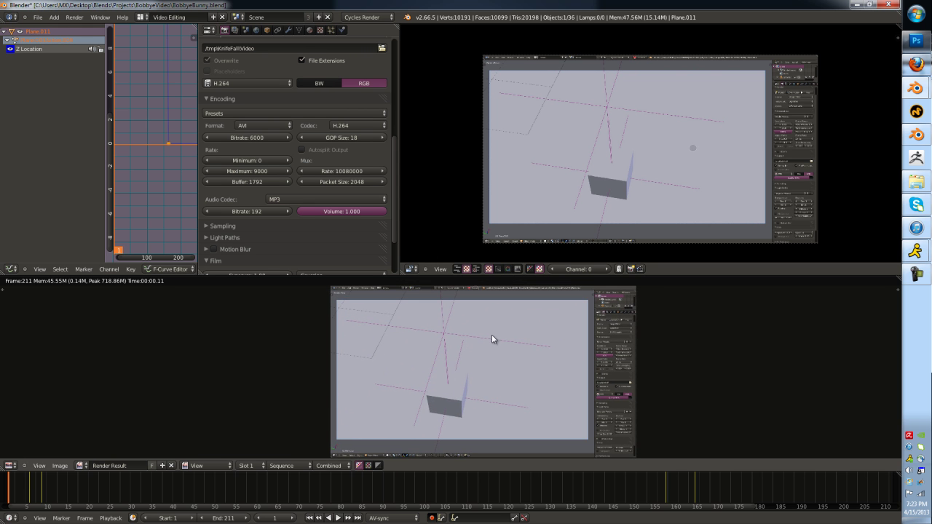
key(shift+F8)
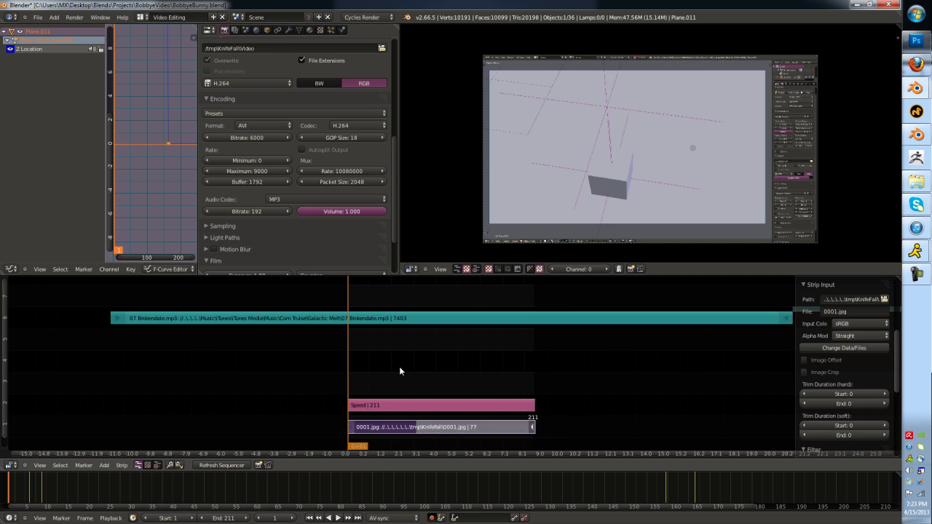
key(Delete)
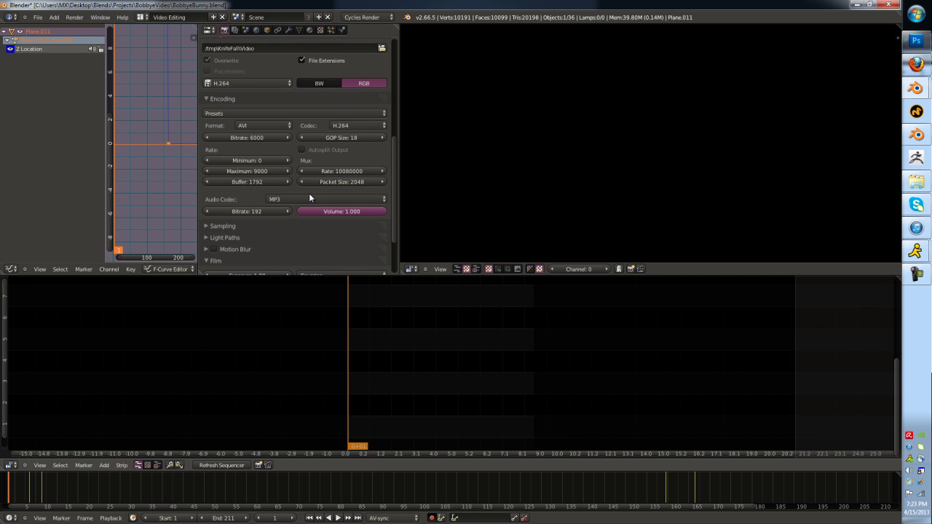
- Restore the Default screen layout, save over the blend file, and minimize Blender
click(143, 19)
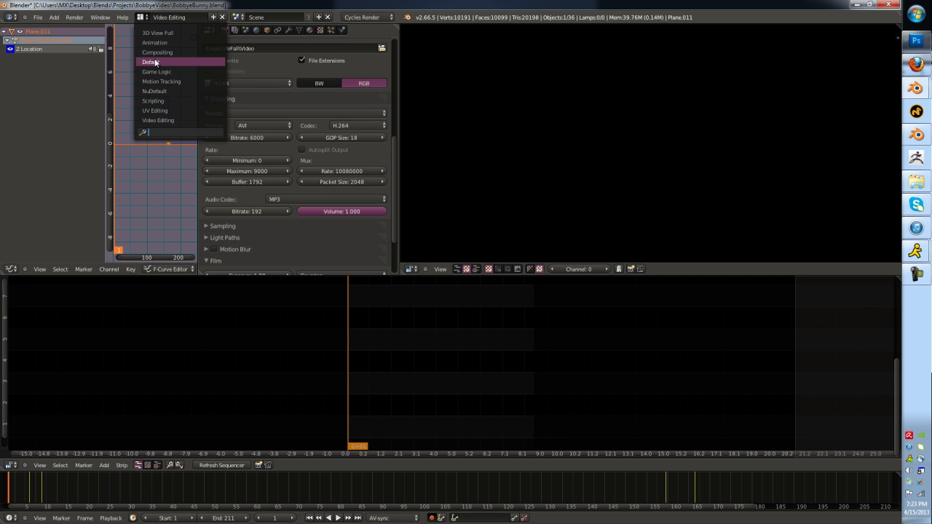
click(156, 61)
key(ctrl+s)
click(391, 276)
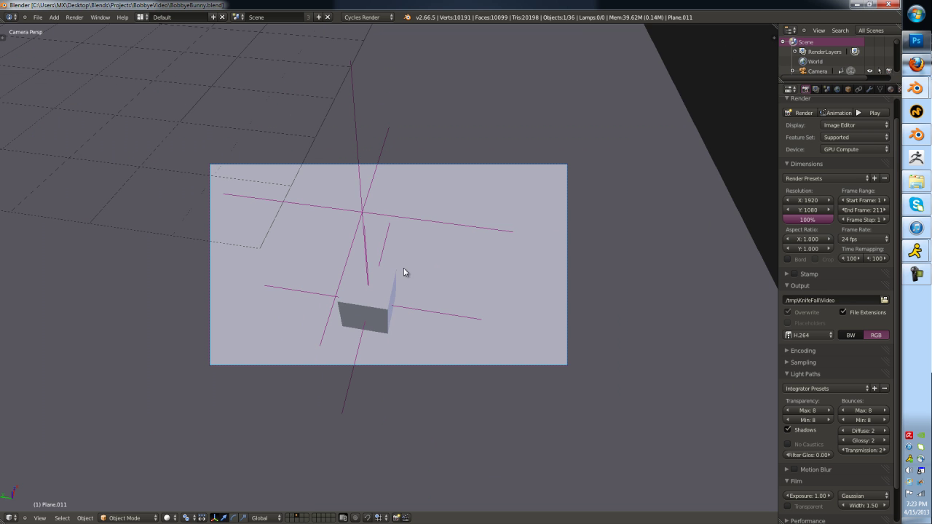
click(856, 4)
- Play Video0001-0211.avi from the tmp\KnifeFall folder in Explorer
click(915, 181)
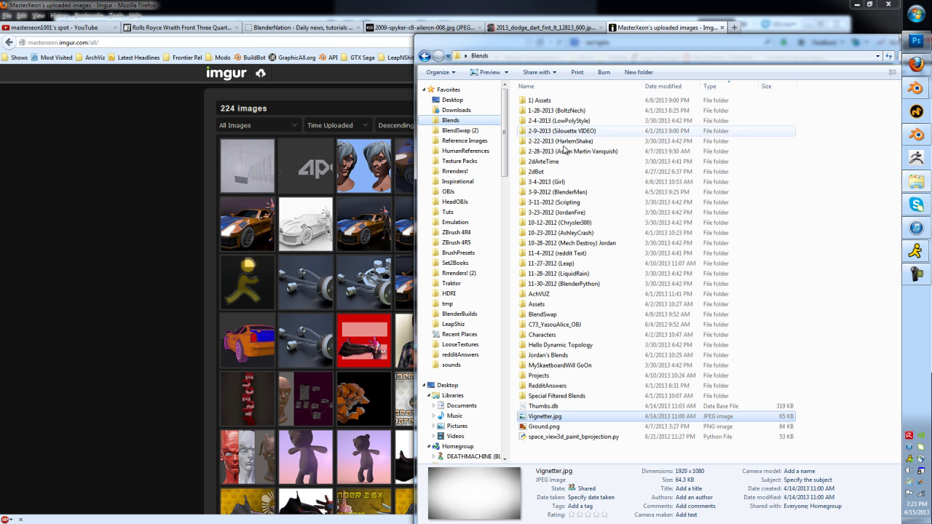
click(447, 304)
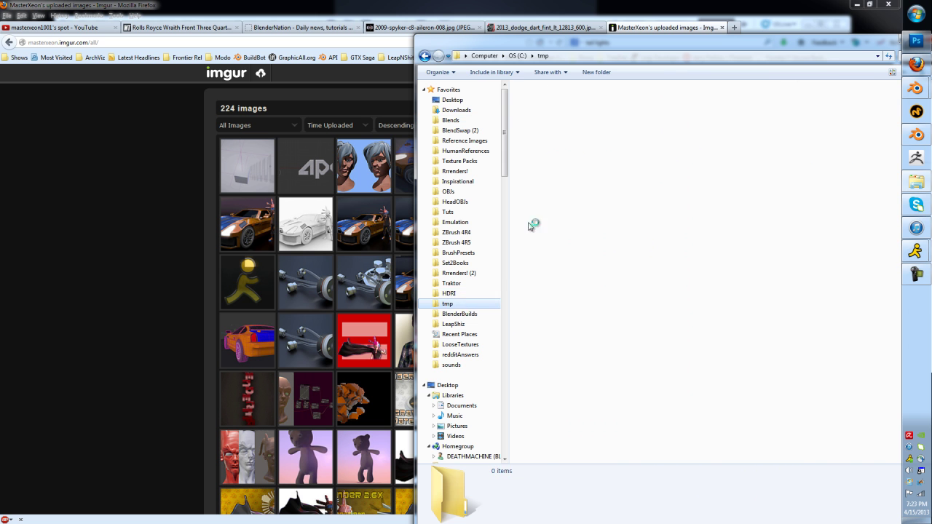
double_click(541, 109)
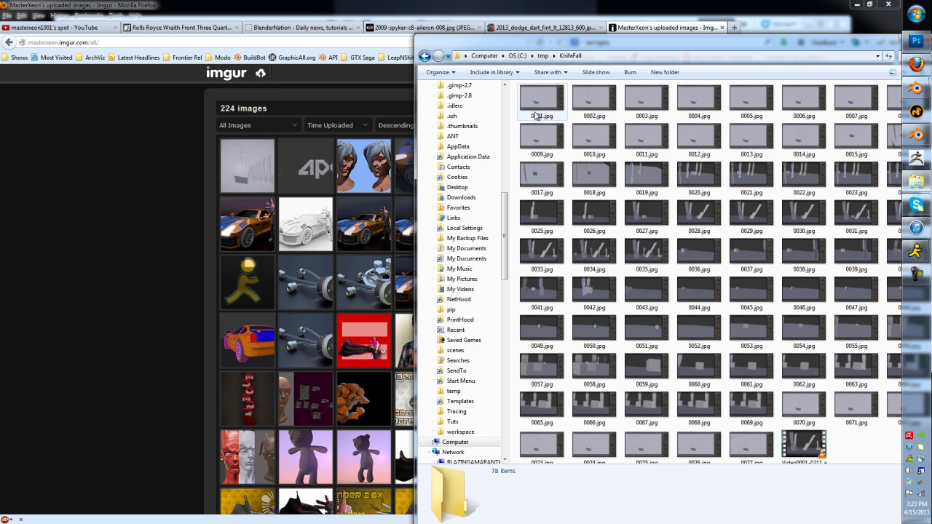
click(804, 450)
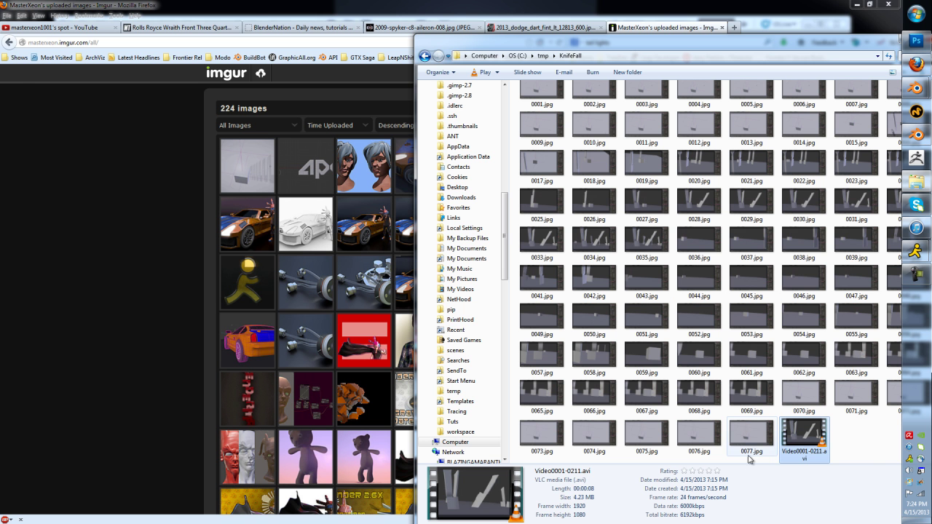
key(Return)
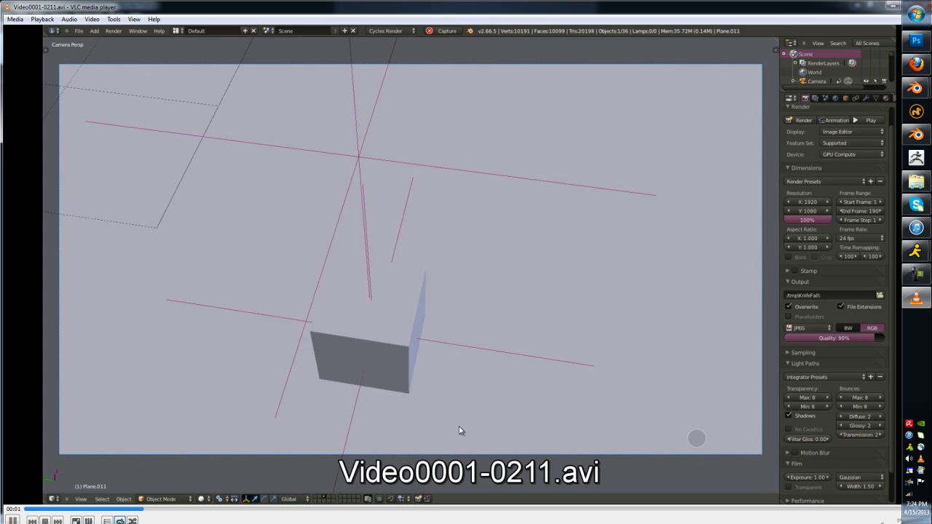
- Raise VLC's volume, watch the KnifeFall render through, then close VLC
scroll(367, 375, up, 5)
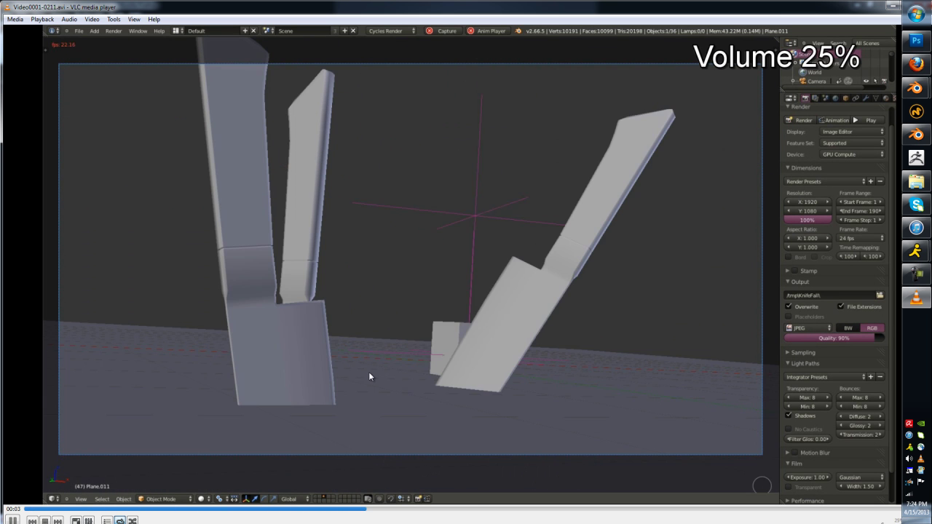
scroll(369, 376, up, 5)
scroll(369, 377, up, 5)
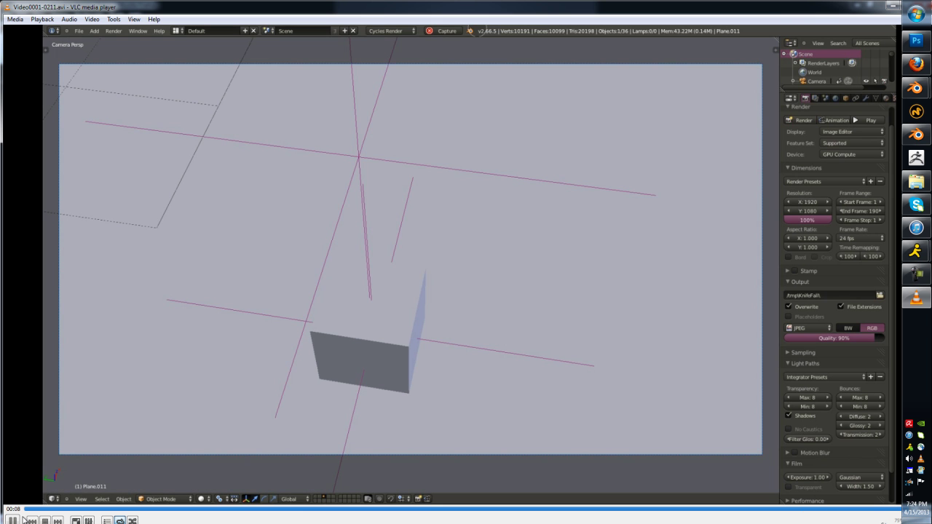
click(888, 7)
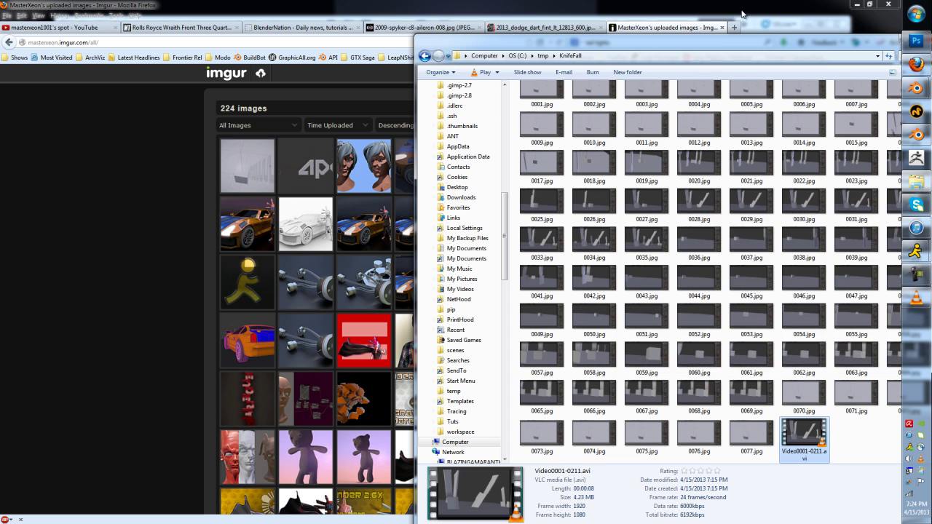
- Bring the Imgur gallery in Firefox in front of the KnifeFall Explorer window
click(742, 13)
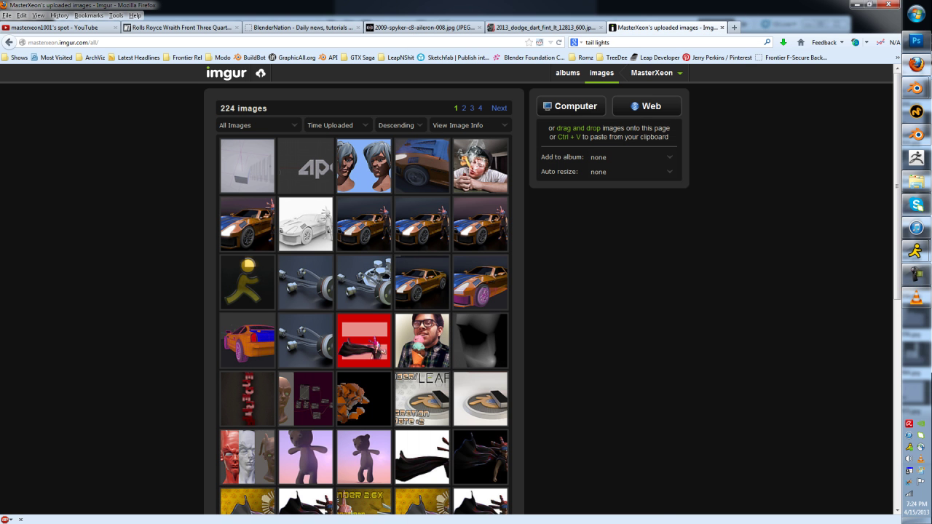
key(alt+Tab)
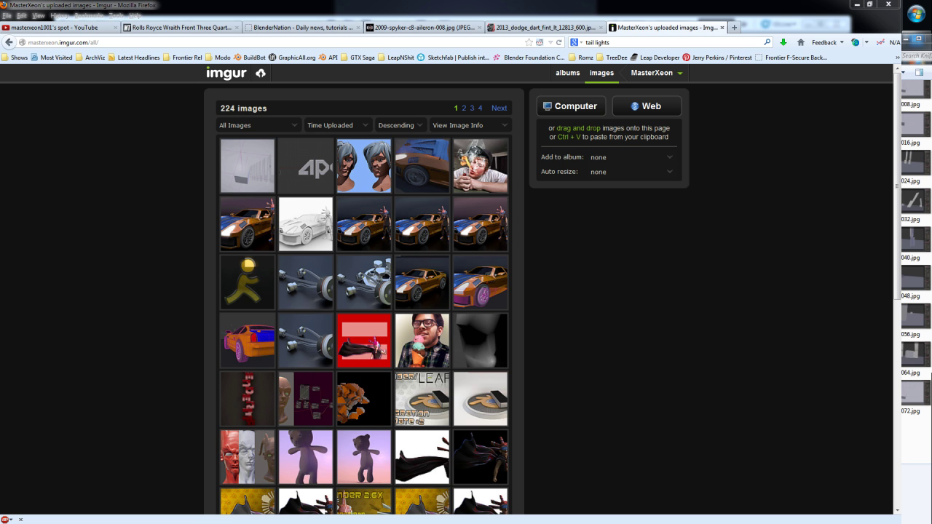